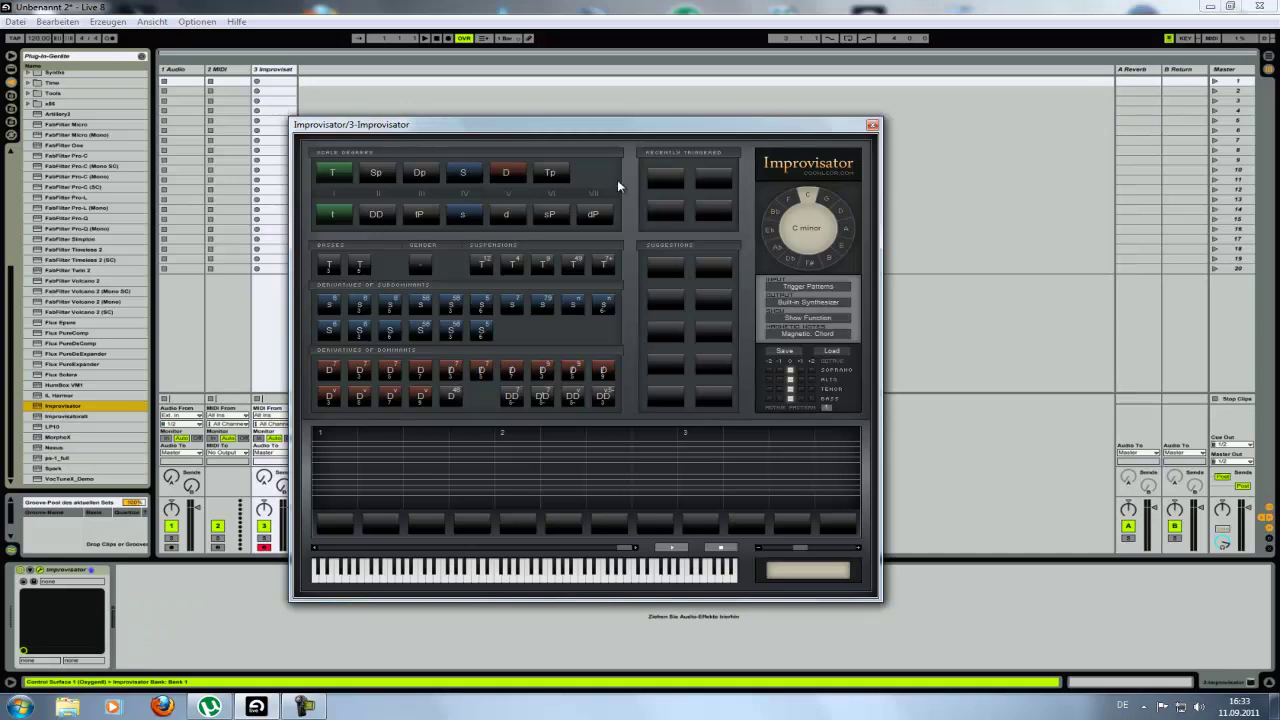
# Set the Improvisator's output to Midi out and move its window clear of the tracks.
pyautogui.moveTo(622, 133); pyautogui.dragTo(652, 133)
pyautogui.click(834, 304)
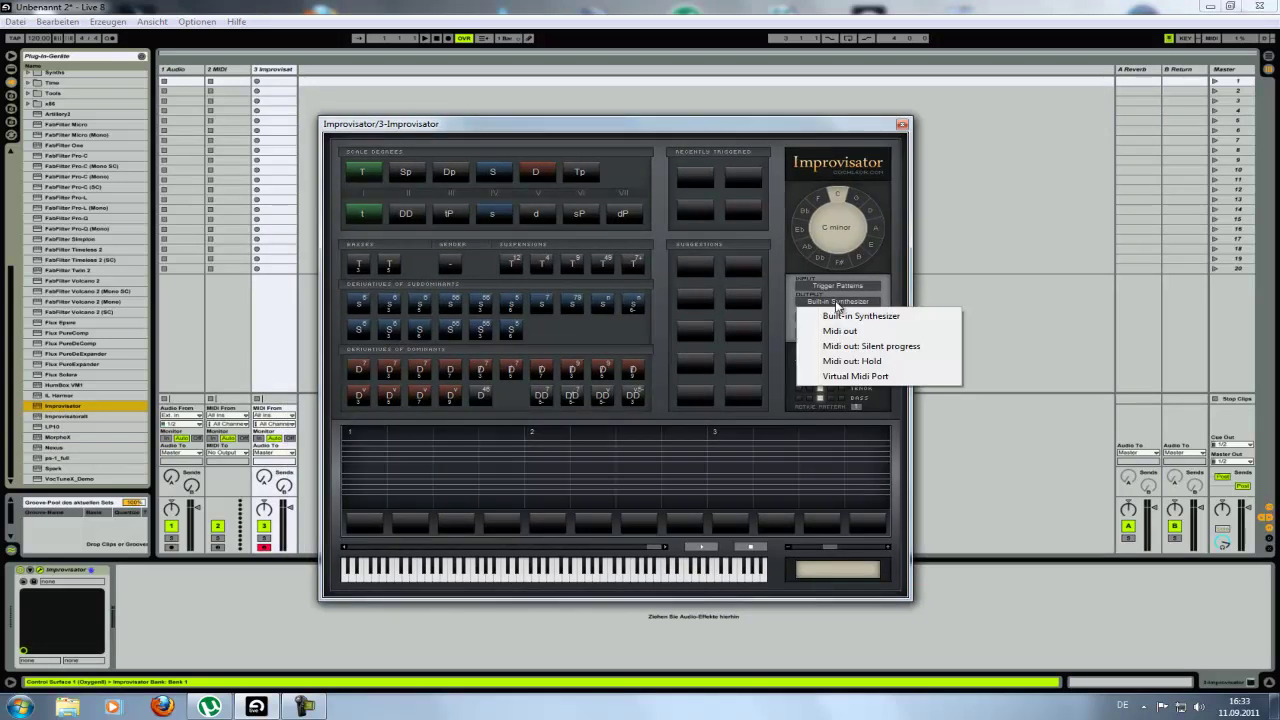
pyautogui.click(835, 330)
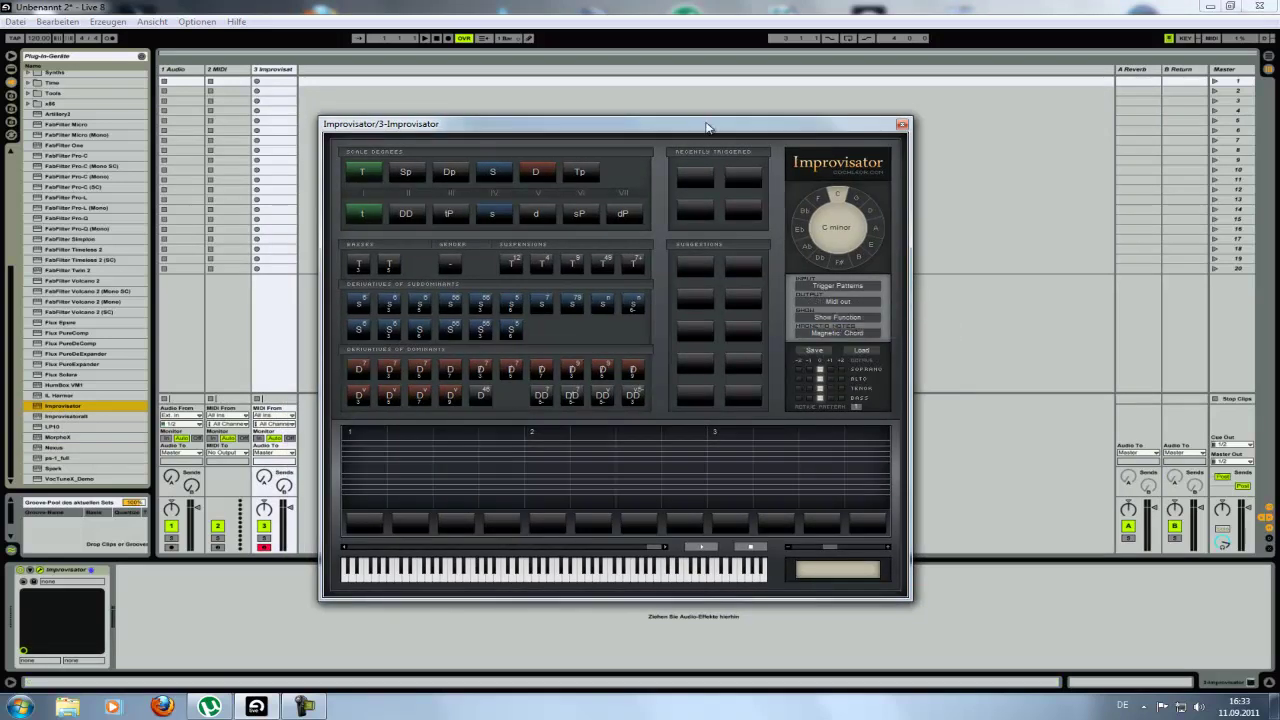
pyautogui.moveTo(706, 127); pyautogui.dragTo(854, 112)
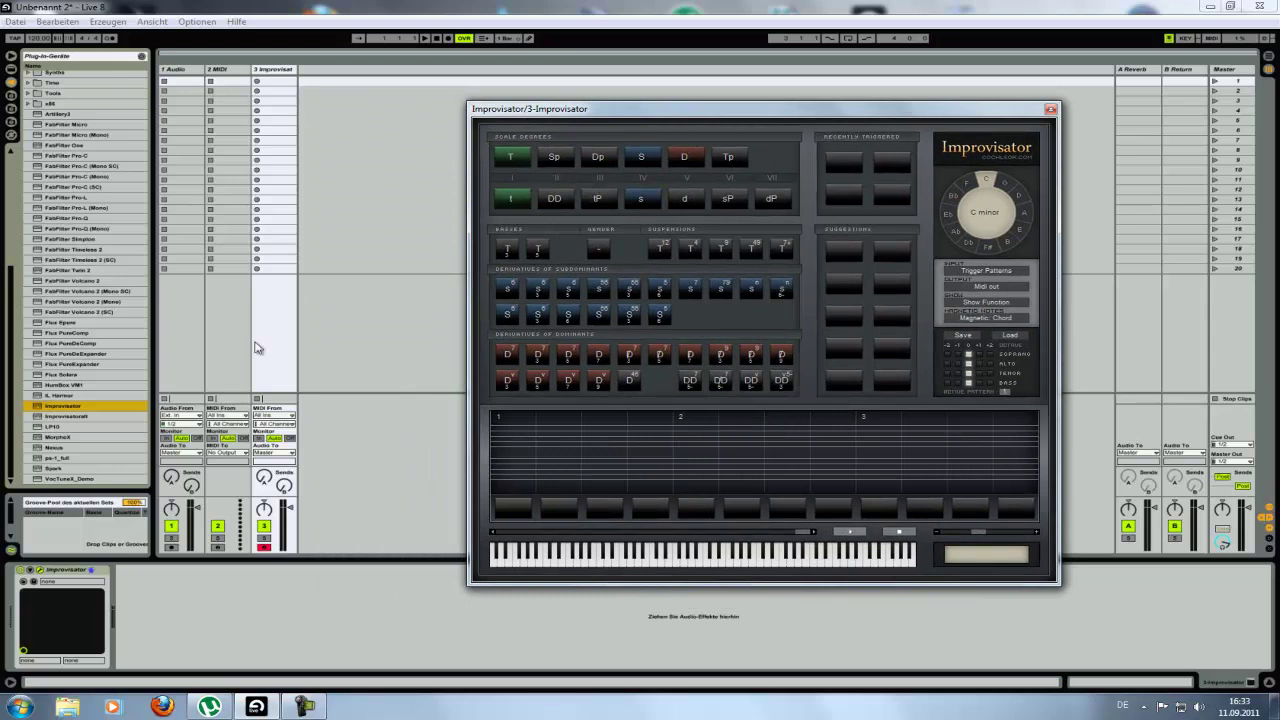
# Load the Nexus plug-in onto a new MIDI track, bring up the Live devices and close the Nexus window.
pyautogui.moveTo(55, 448); pyautogui.dragTo(340, 100)
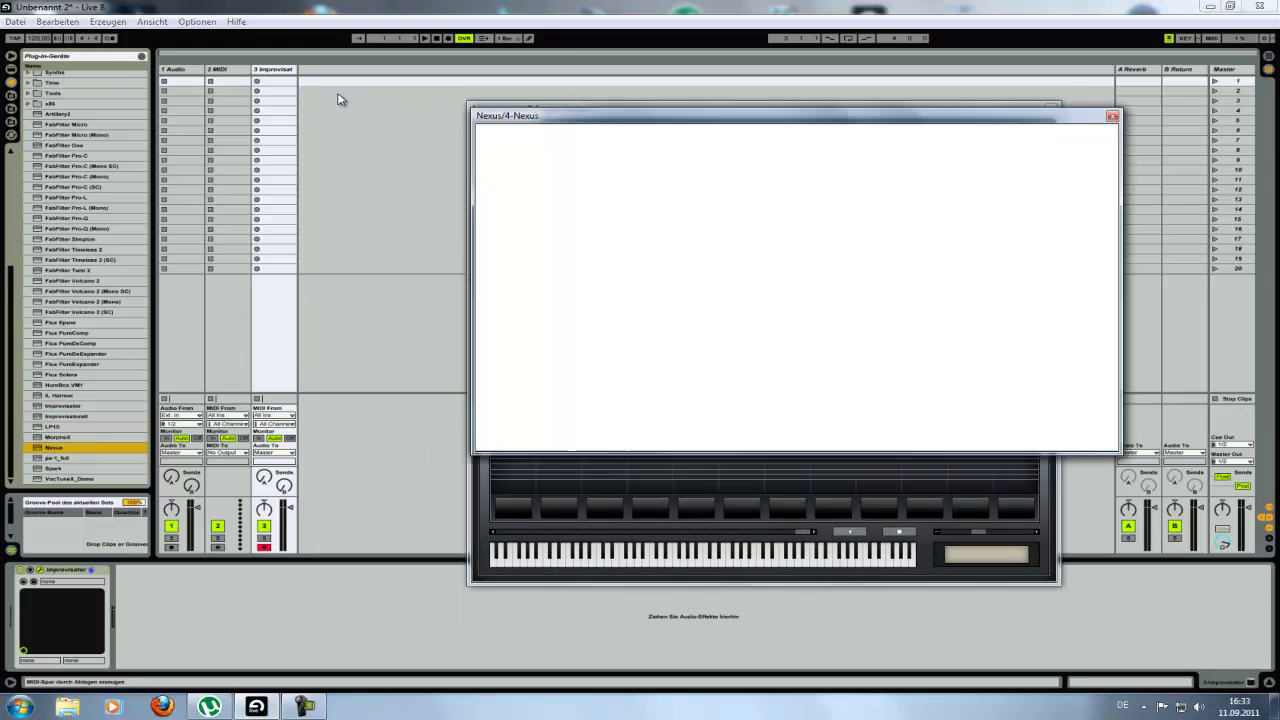
pyautogui.click(12, 74)
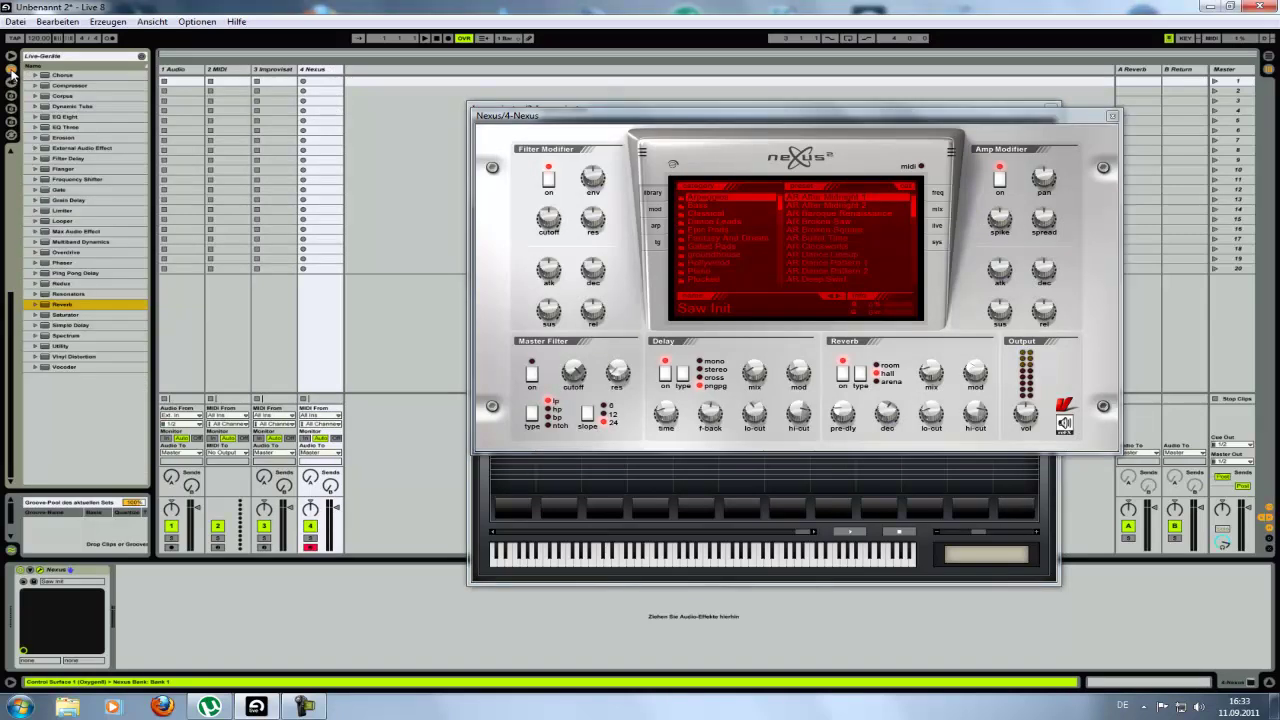
pyautogui.click(1113, 117)
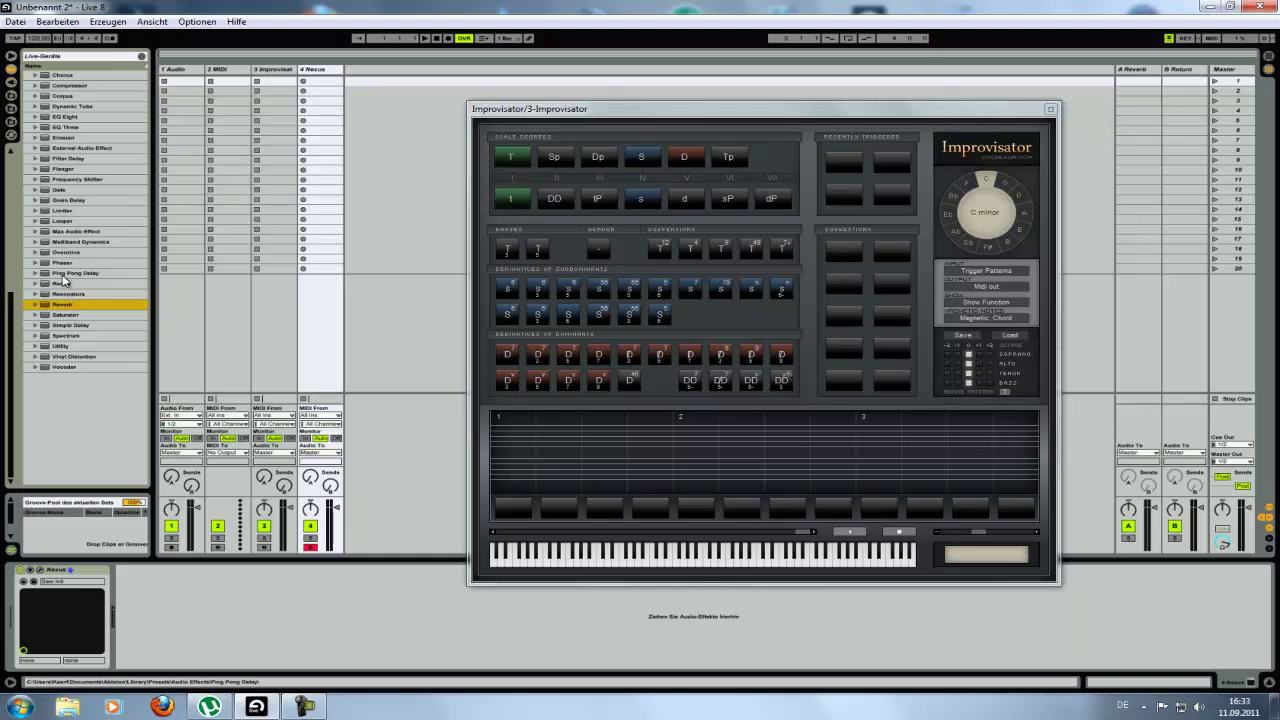
# Add a Limiter to the Master track and lower its gain slightly.
pyautogui.click(58, 211)
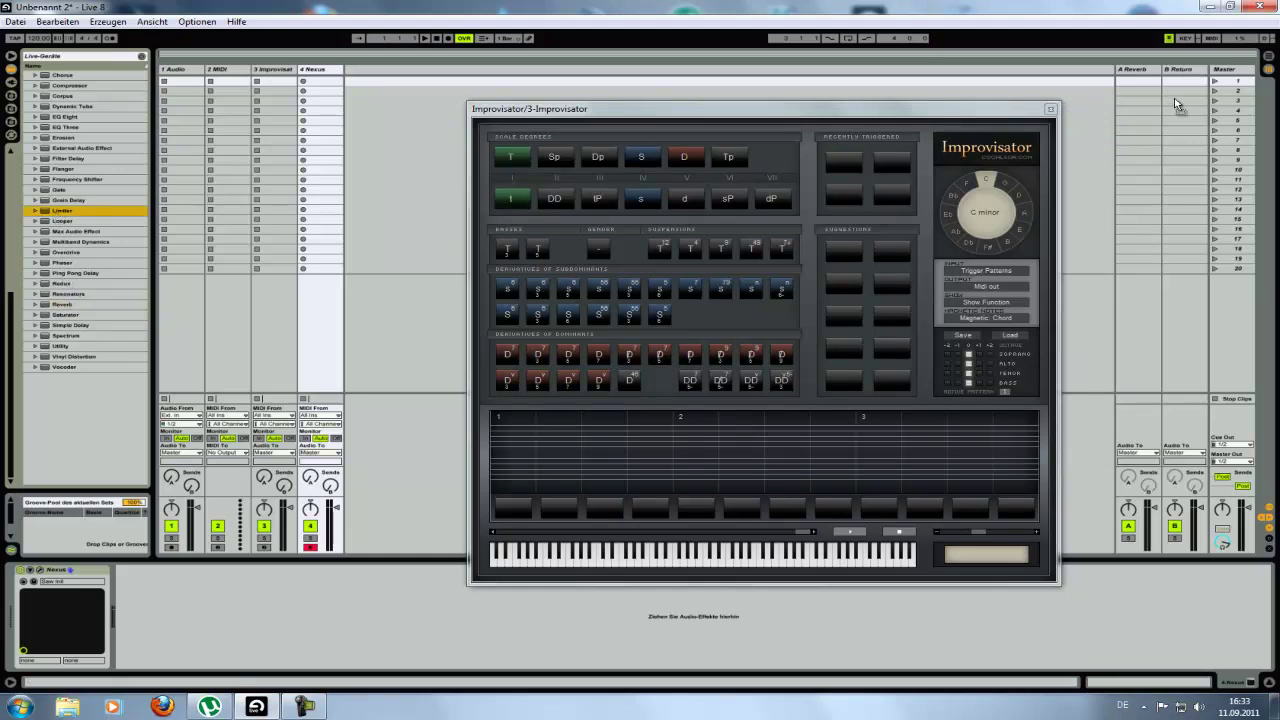
pyautogui.click(1228, 78)
pyautogui.press('Return')
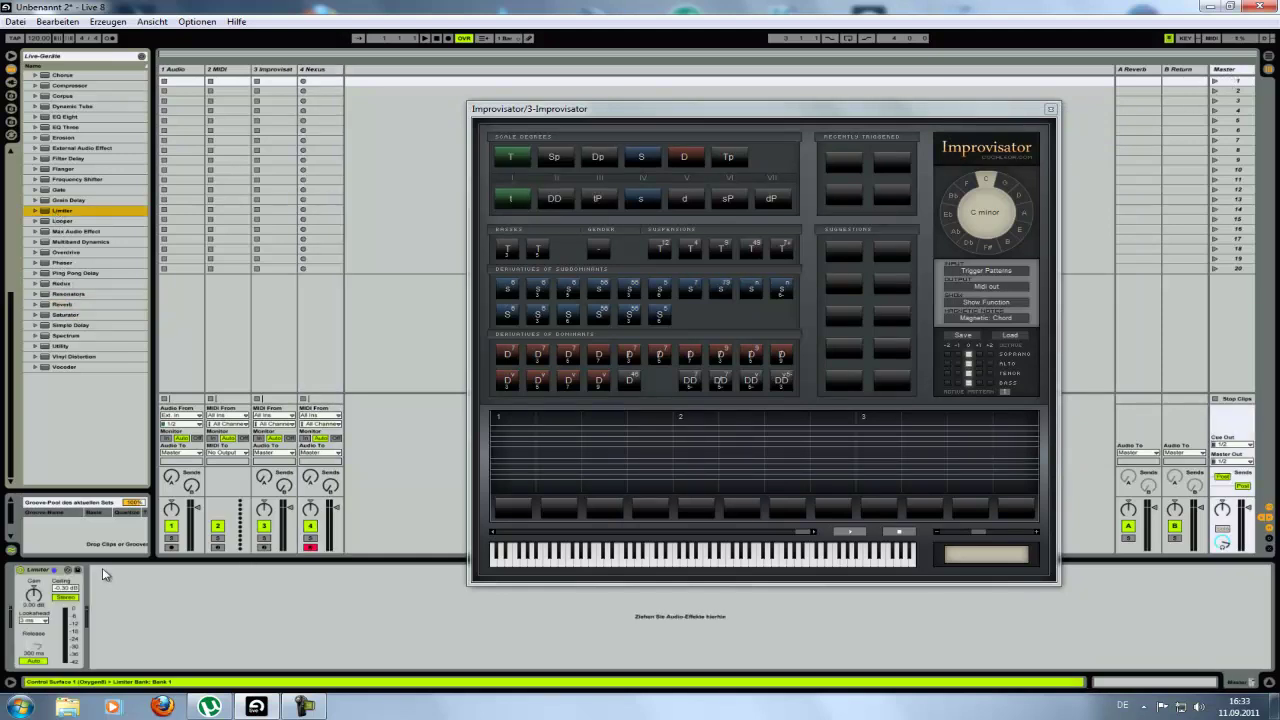
pyautogui.click(33, 596)
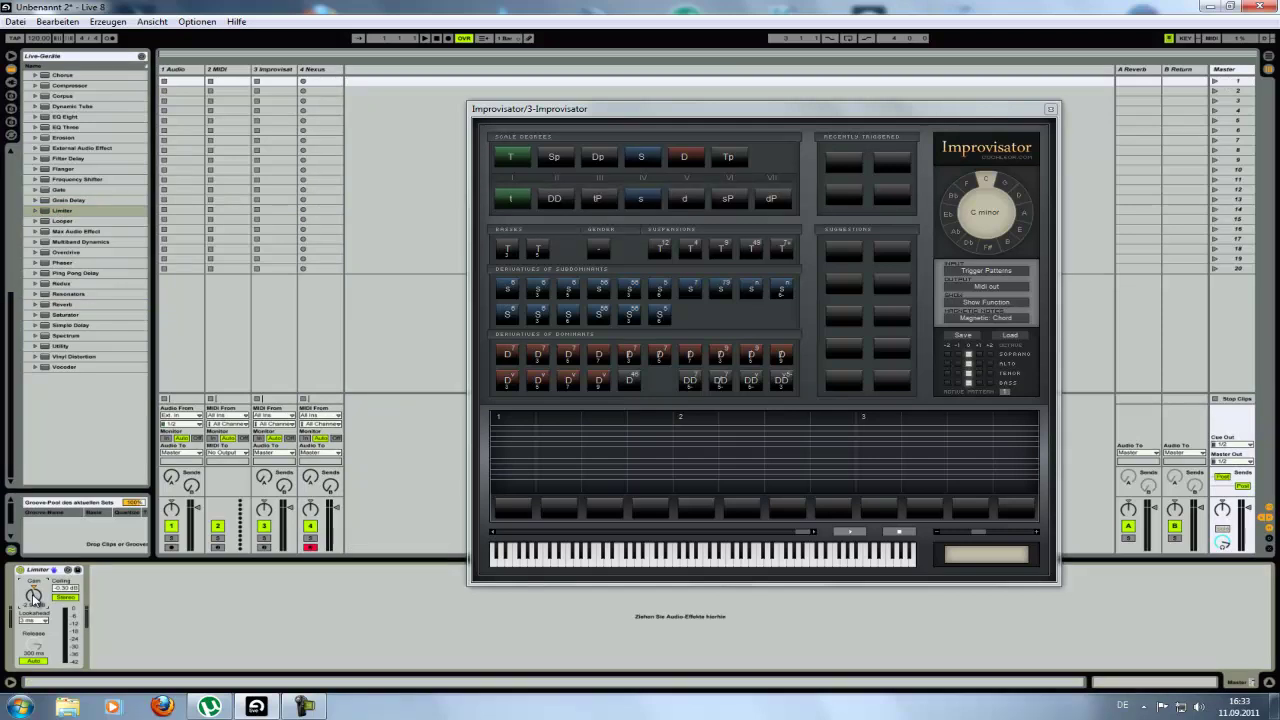
pyautogui.moveTo(720, 120); pyautogui.dragTo(688, 118)
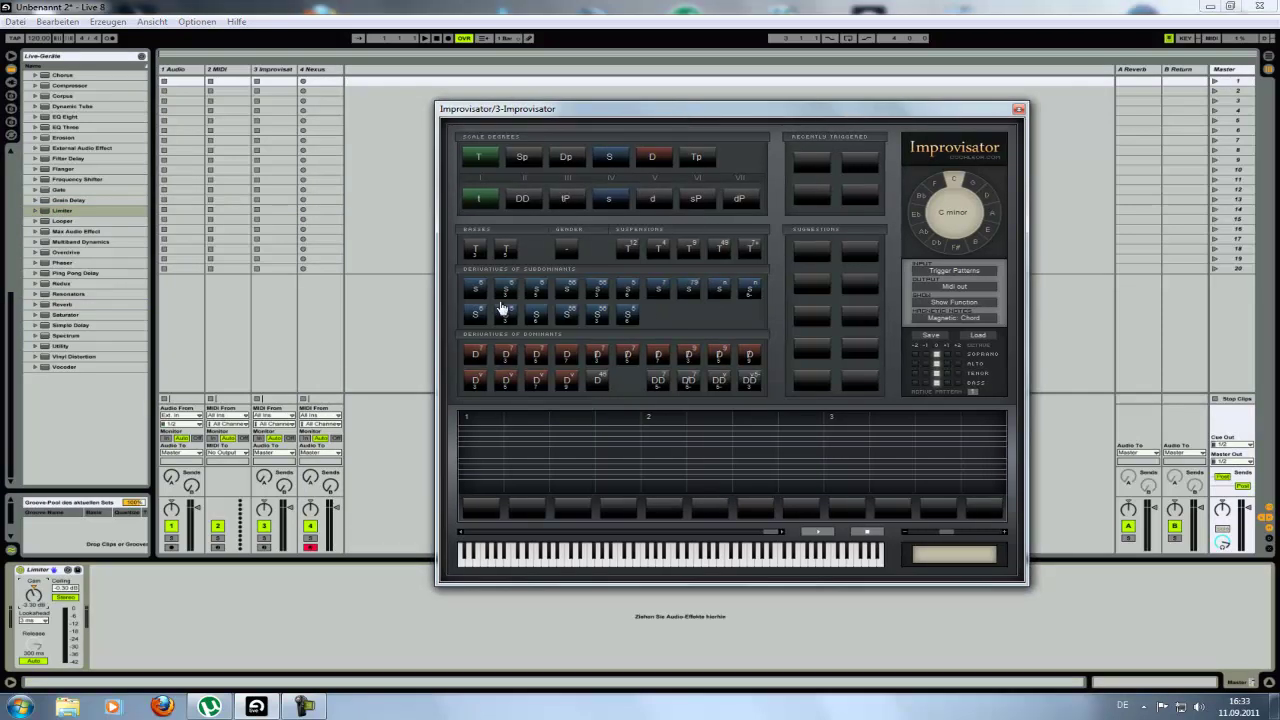
# Route the Nexus track's MIDI input from the 3-Improvisator track, using Improvisator as the input channel.
pyautogui.click(328, 69)
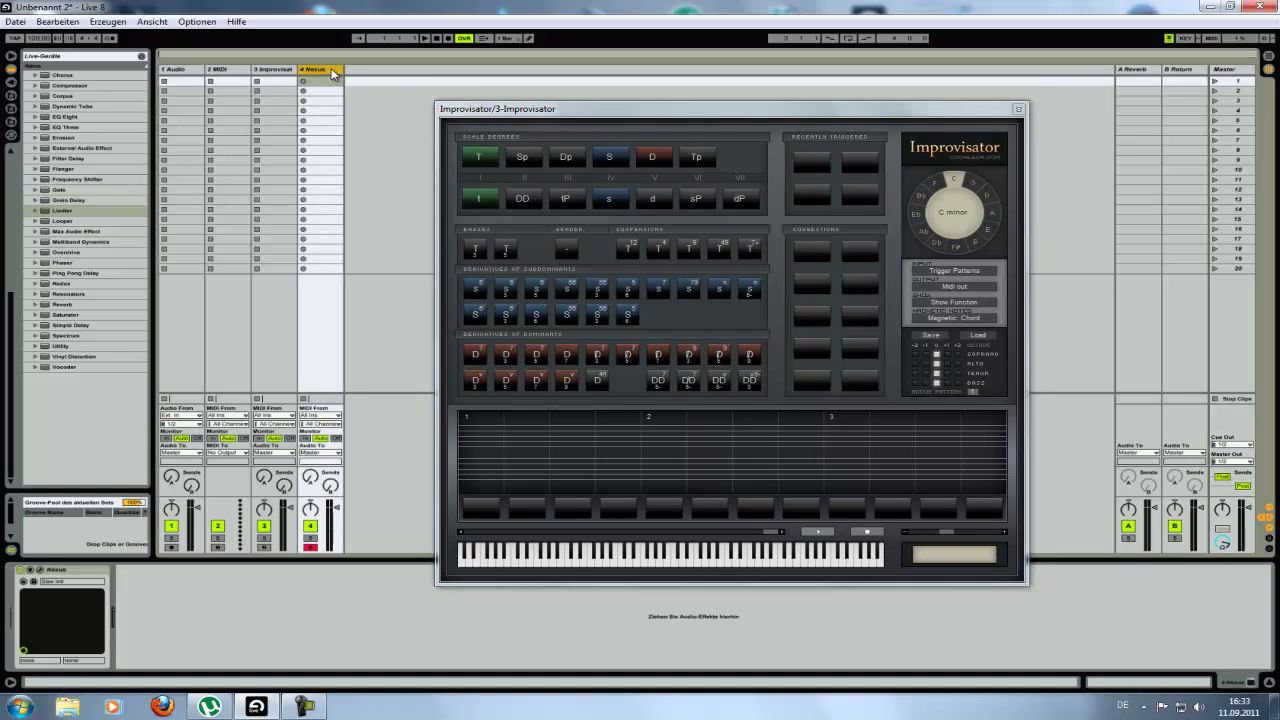
pyautogui.click(336, 414)
pyautogui.click(325, 457)
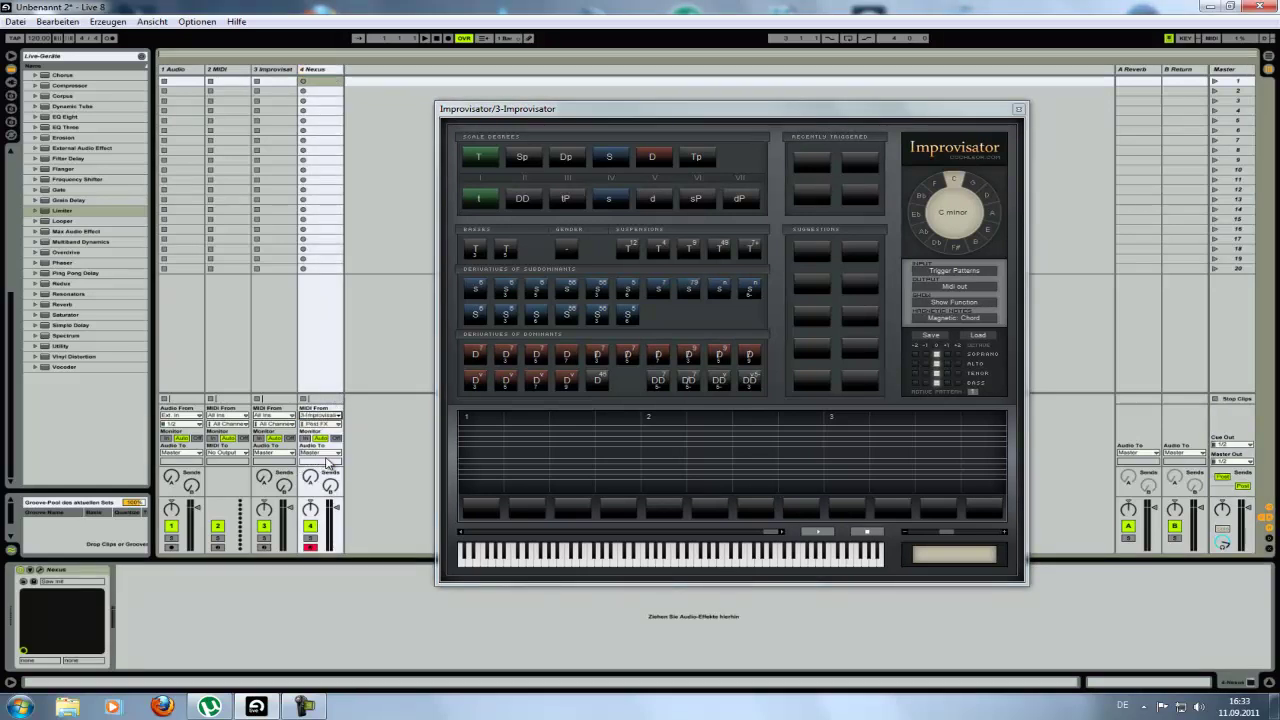
pyautogui.click(337, 424)
pyautogui.click(330, 453)
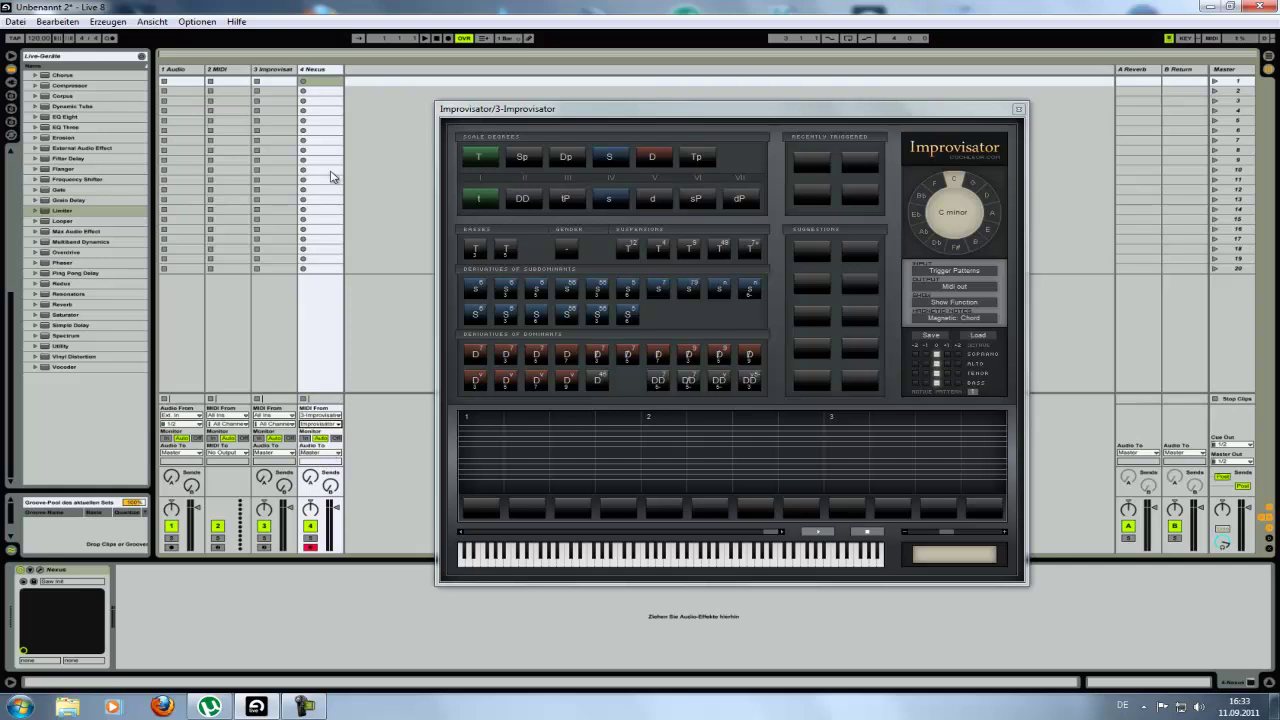
# Create an empty MIDI clip in the first slot of the Nexus track and return to the track's device.
pyautogui.click(332, 81)
pyautogui.doubleClick(332, 81)
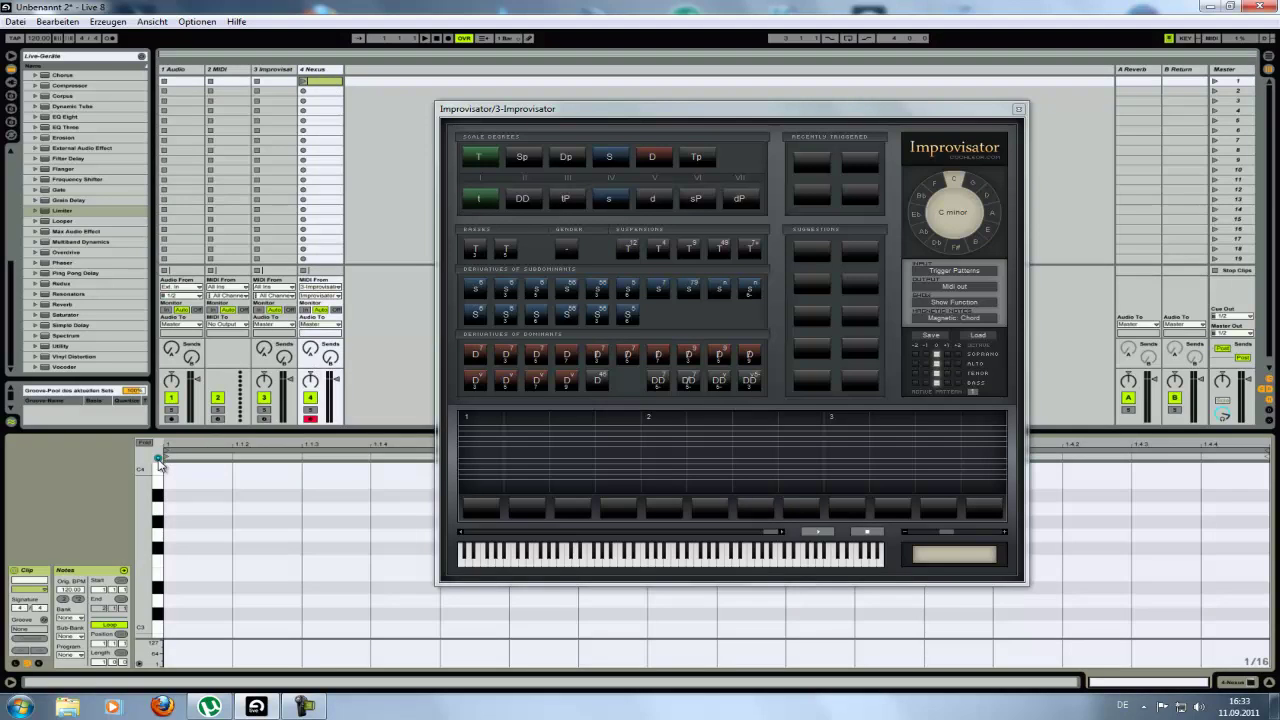
pyautogui.click(328, 72)
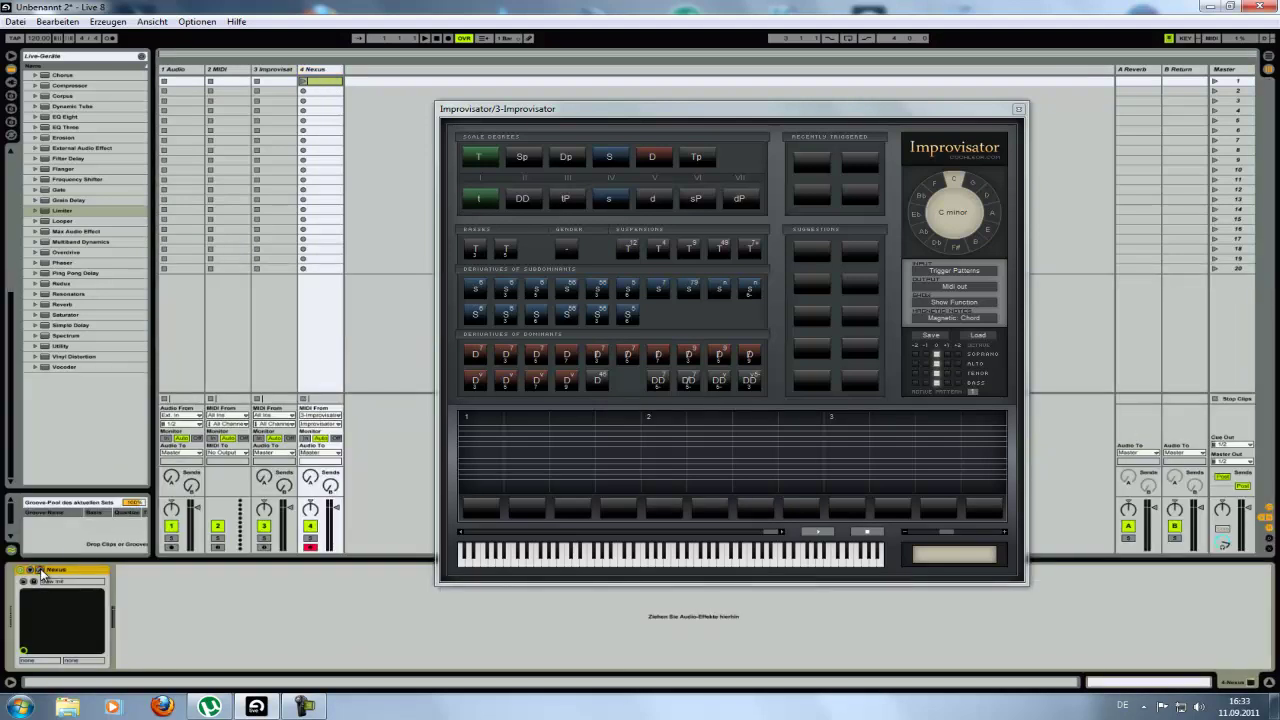
# Open the Nexus interface and load the preset PN Arena Ambience from the Piano category.
pyautogui.click(33, 579)
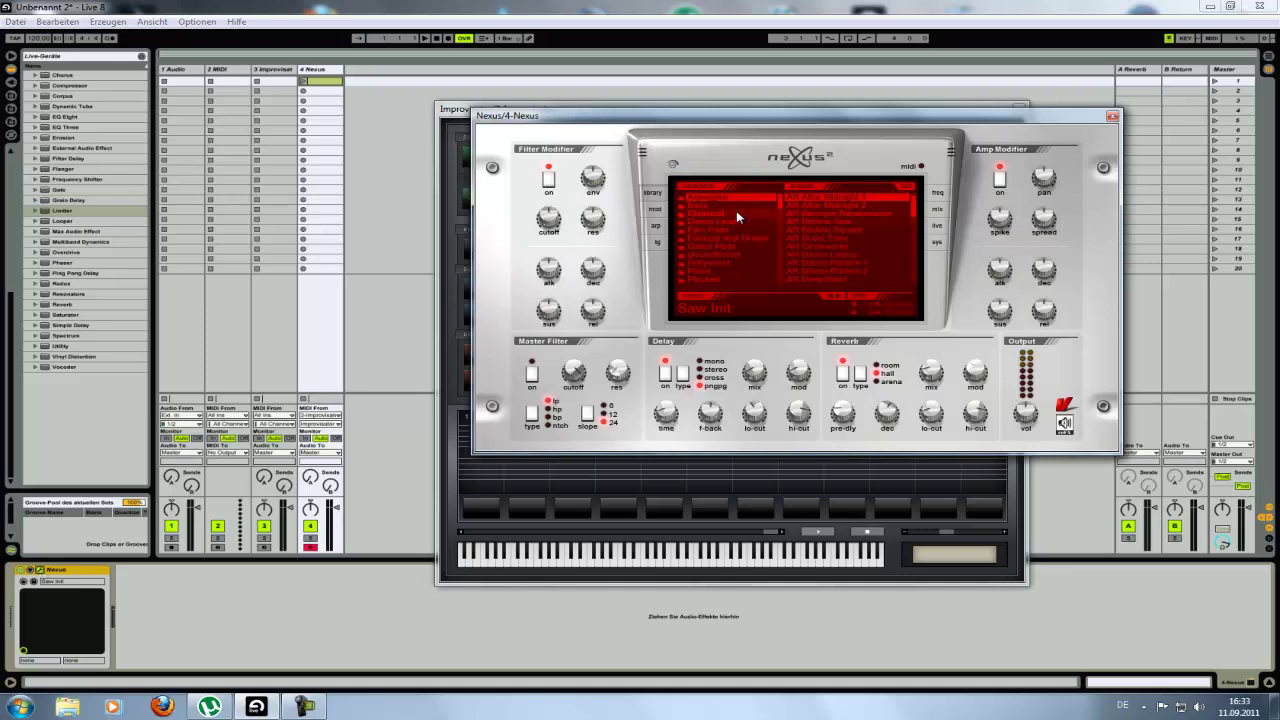
pyautogui.click(717, 270)
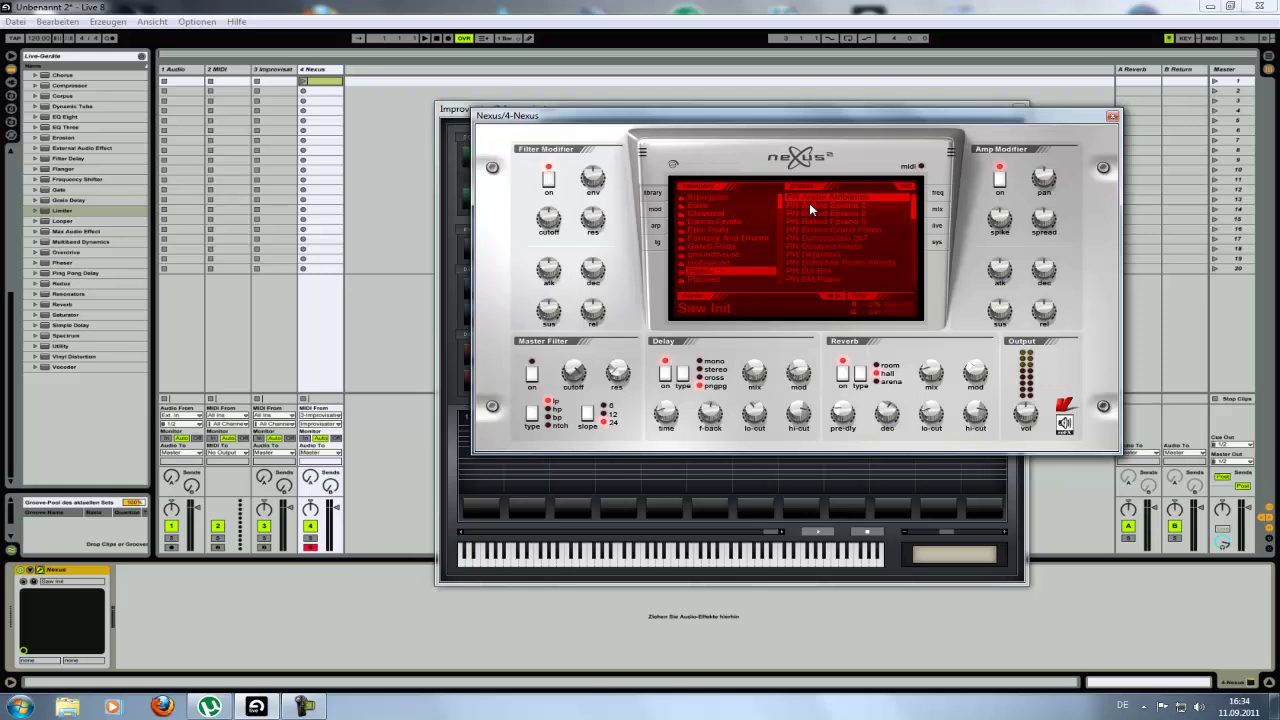
pyautogui.click(810, 200)
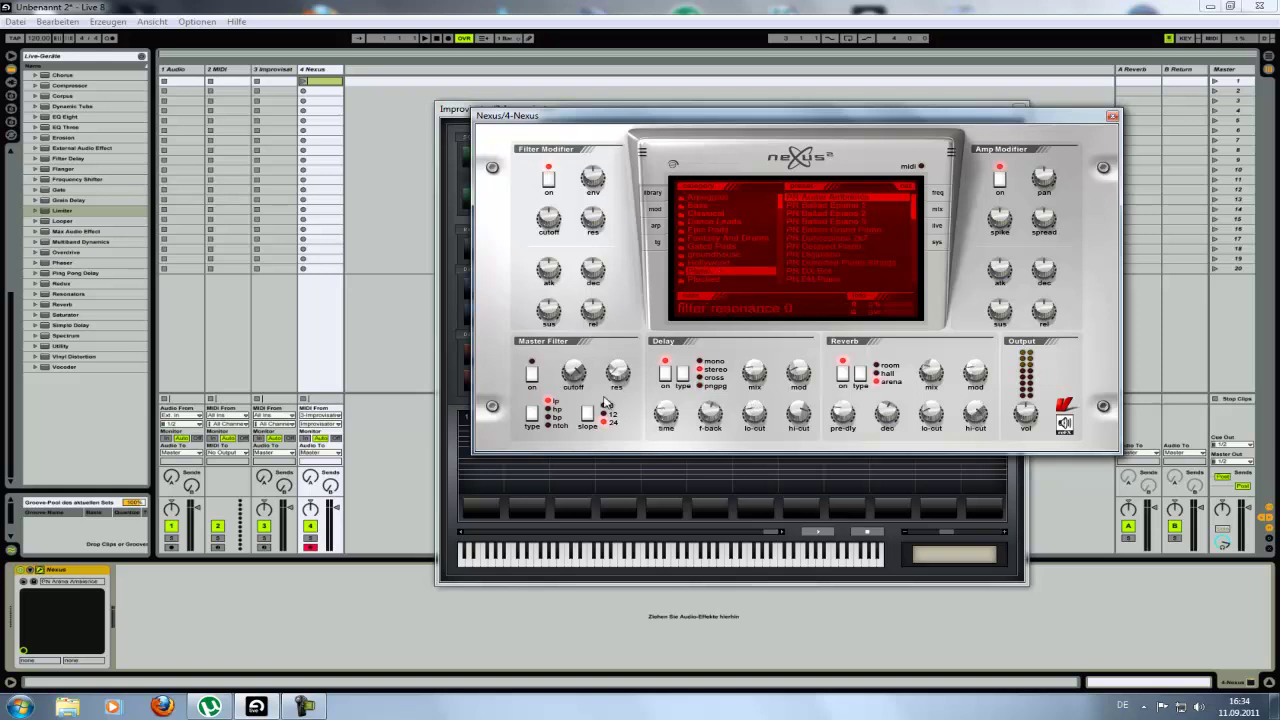
# Audition the piano preset with several notes from the clip's piano roll, and close the Nexus window.
pyautogui.click(327, 84)
pyautogui.doubleClick(327, 84)
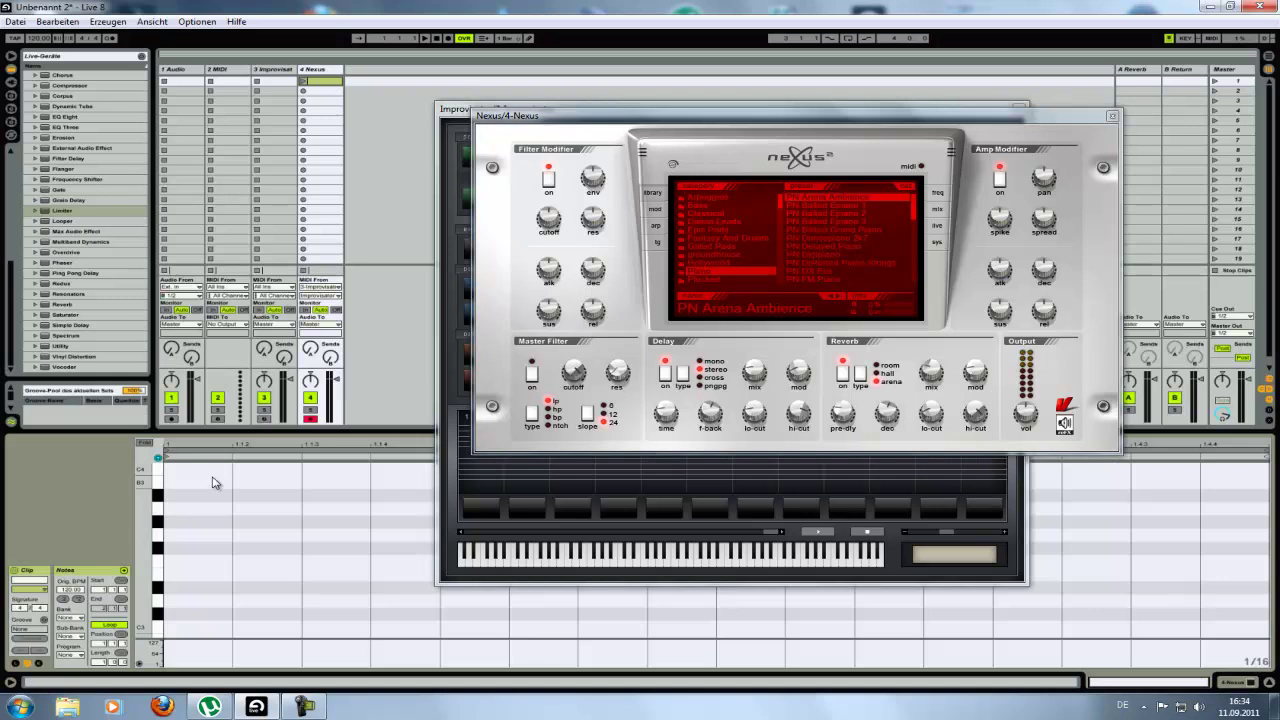
pyautogui.click(158, 513)
pyautogui.click(158, 535)
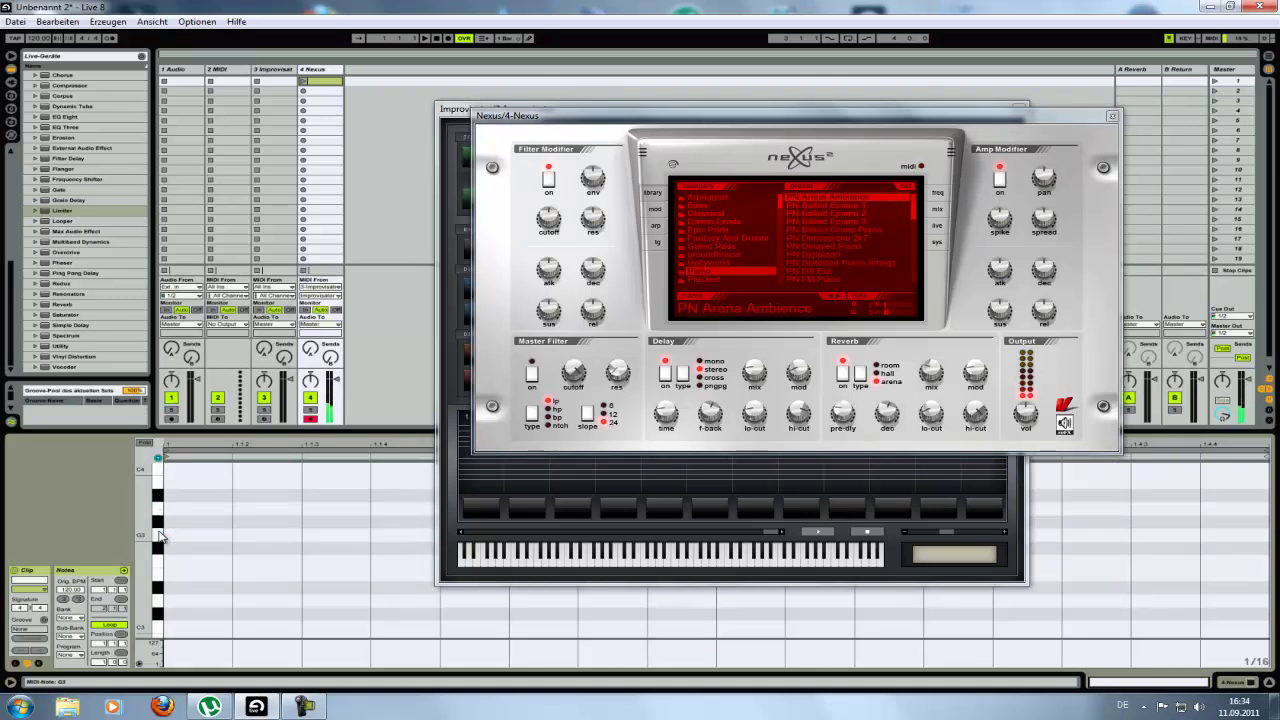
pyautogui.moveTo(800, 385)
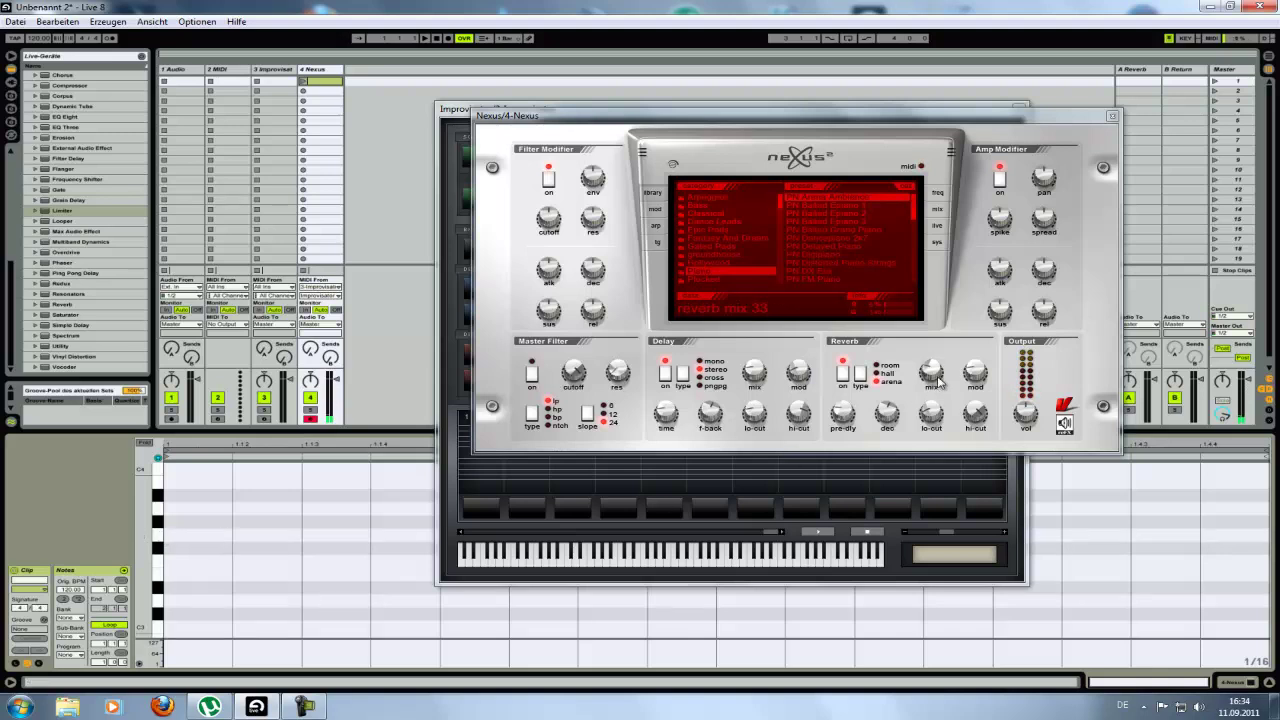
pyautogui.moveTo(757, 378)
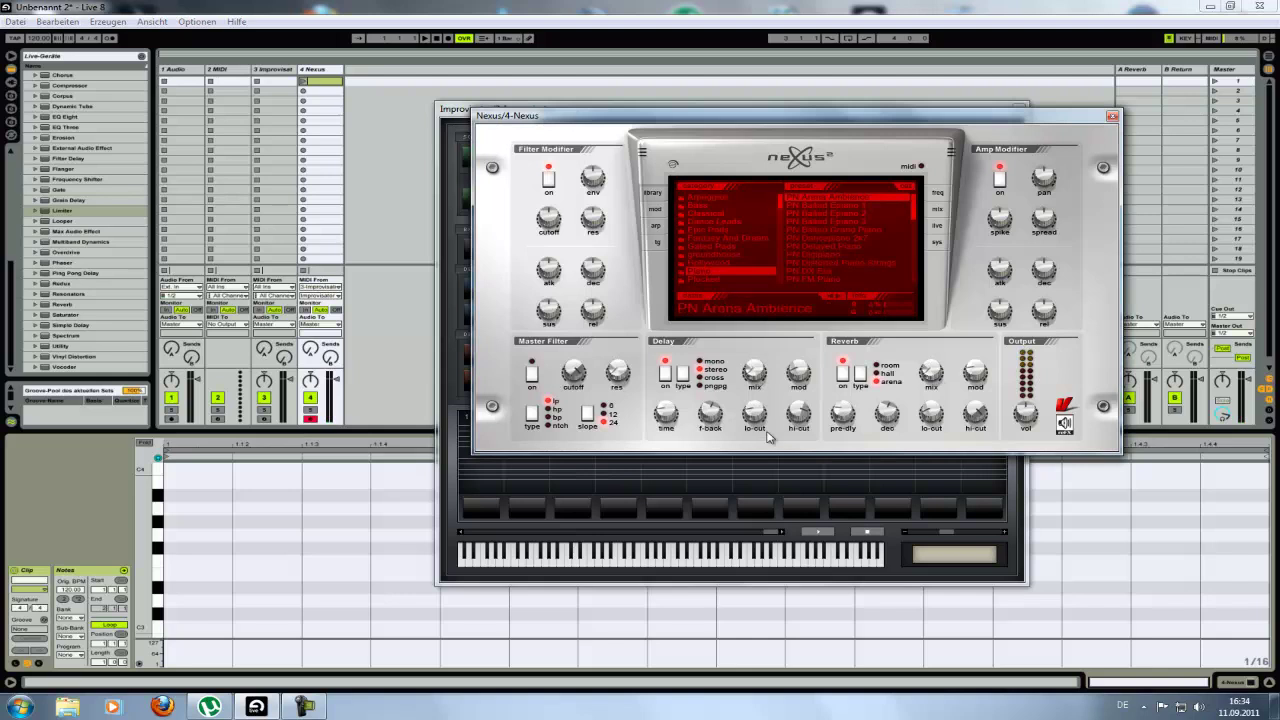
pyautogui.click(158, 513)
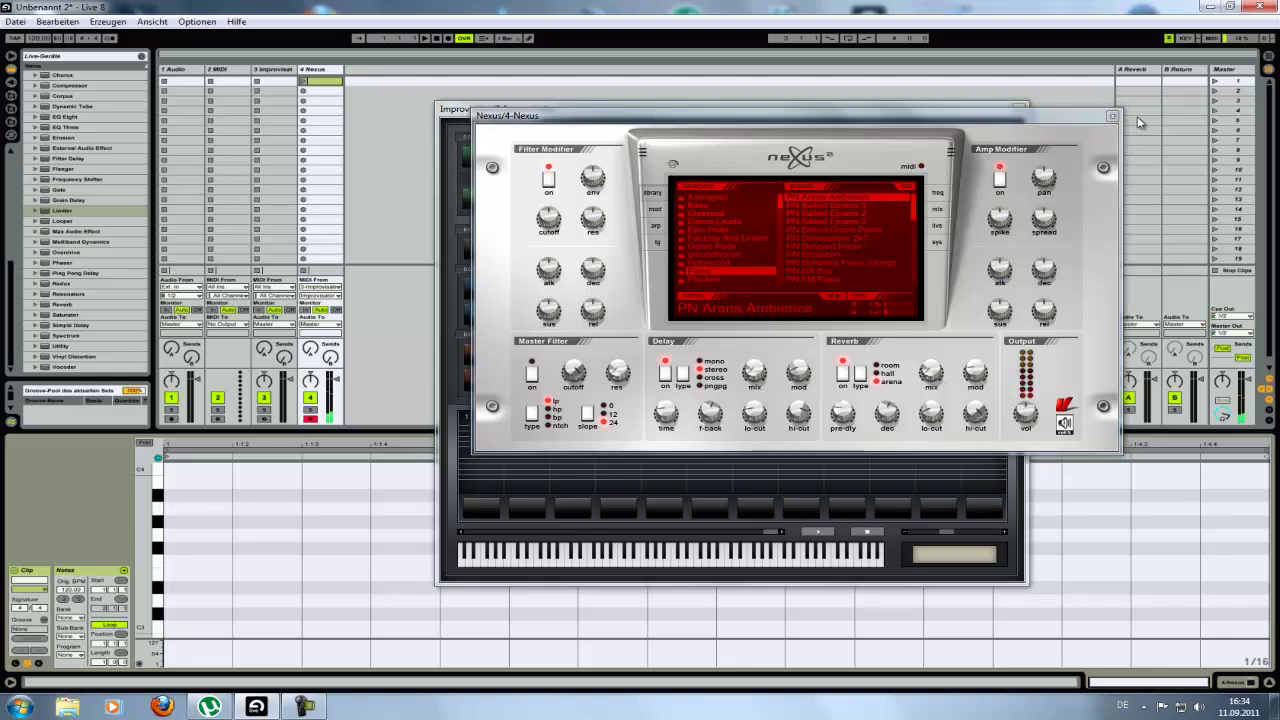
pyautogui.click(1112, 116)
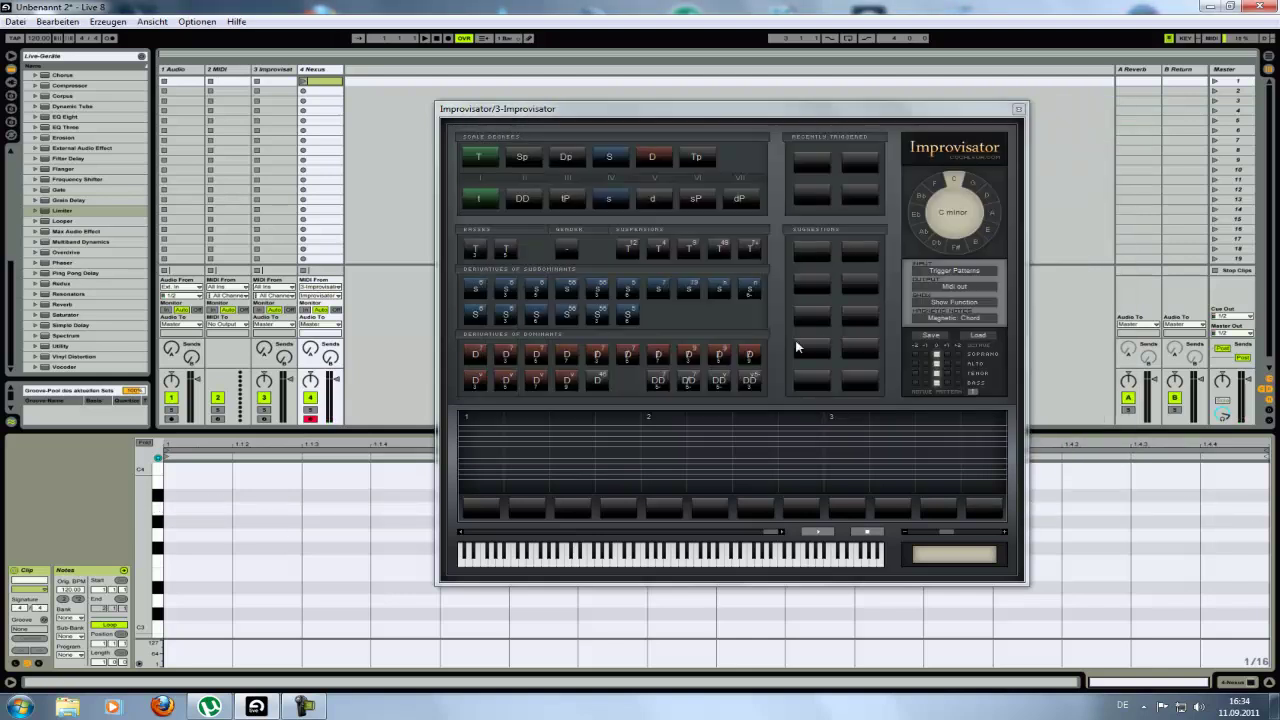
# Audition the Sp, Tp and Dp chords and place them at the starts of bars 1, 2 and 3 in the Improvisator timeline.
pyautogui.click(535, 163)
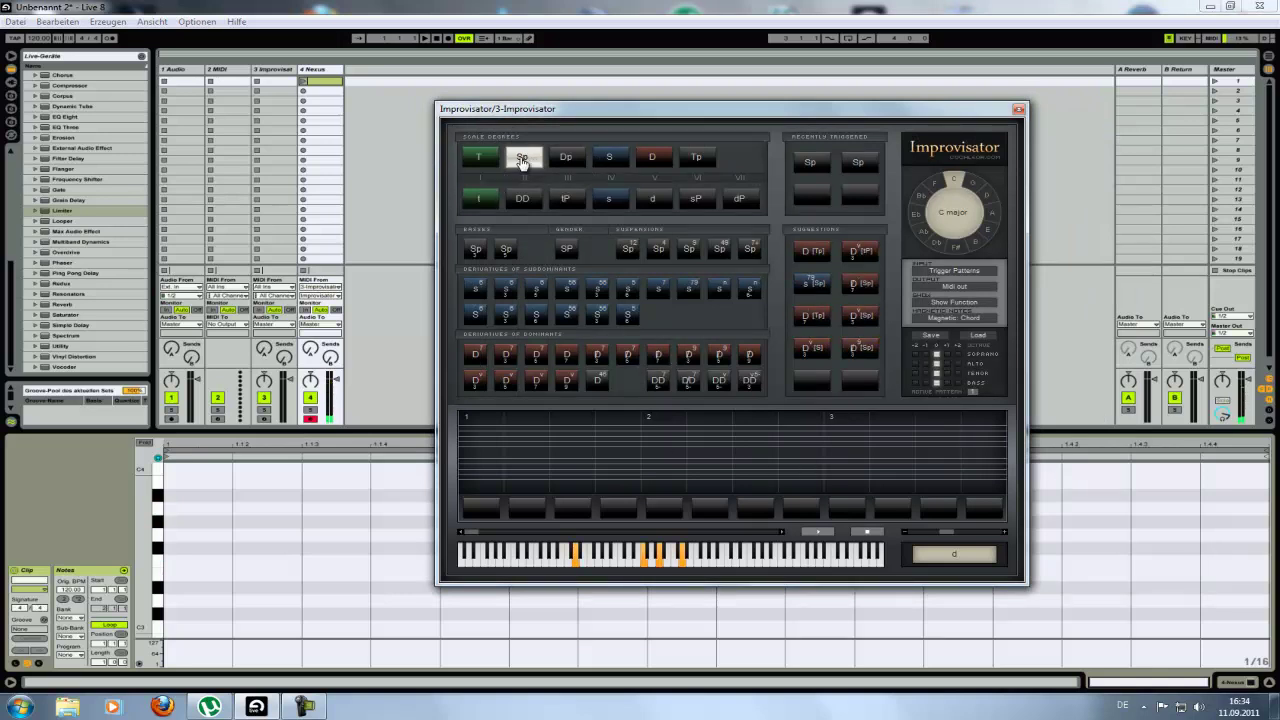
pyautogui.moveTo(523, 160); pyautogui.dragTo(484, 500)
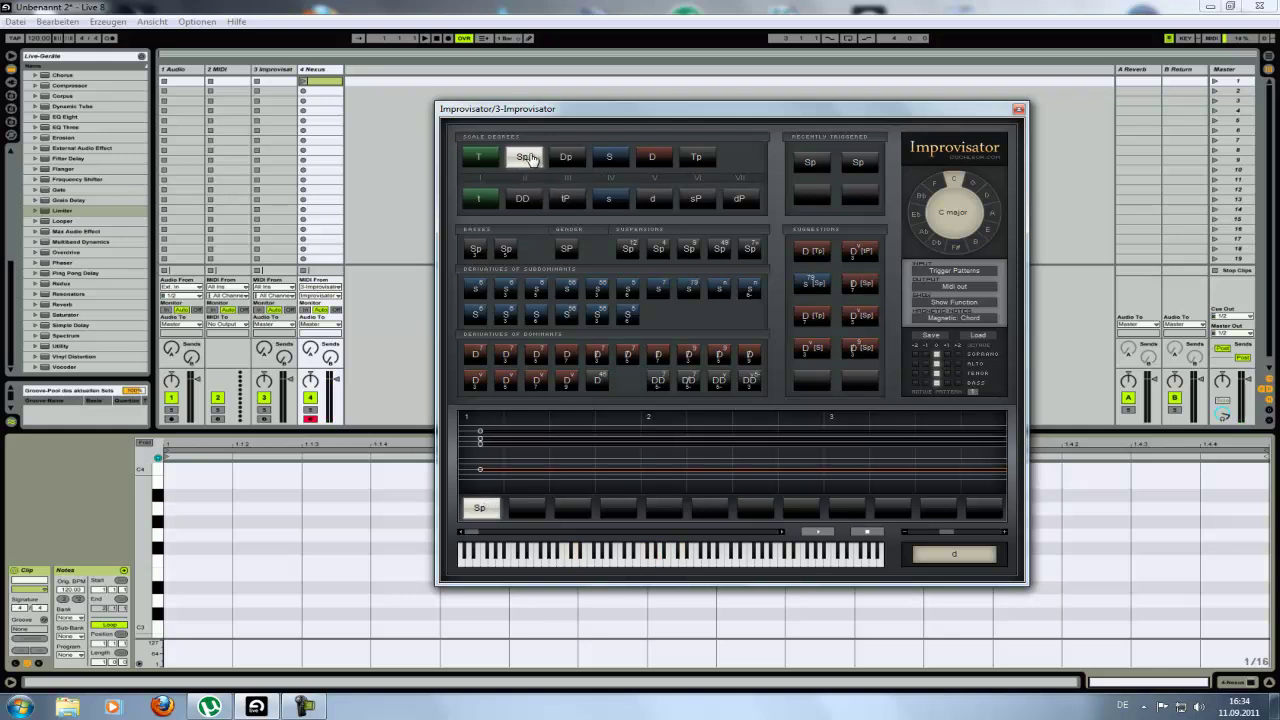
pyautogui.click(696, 158)
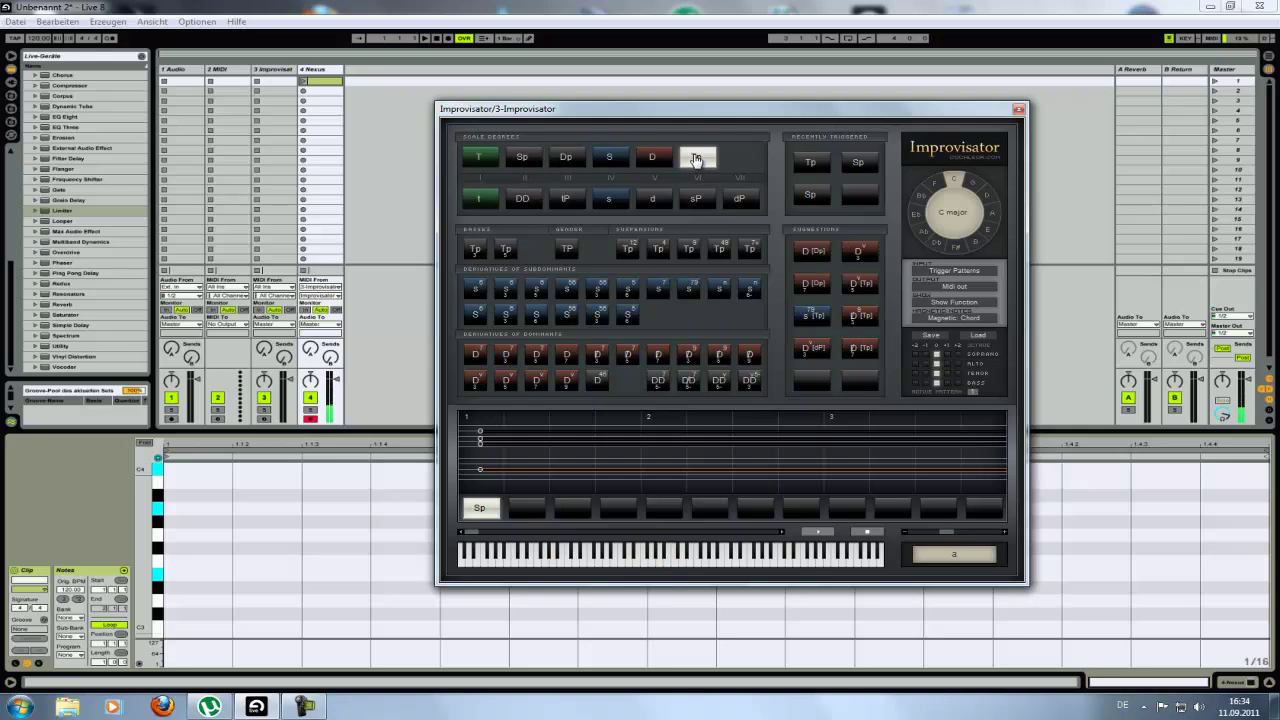
pyautogui.moveTo(696, 160); pyautogui.dragTo(662, 509)
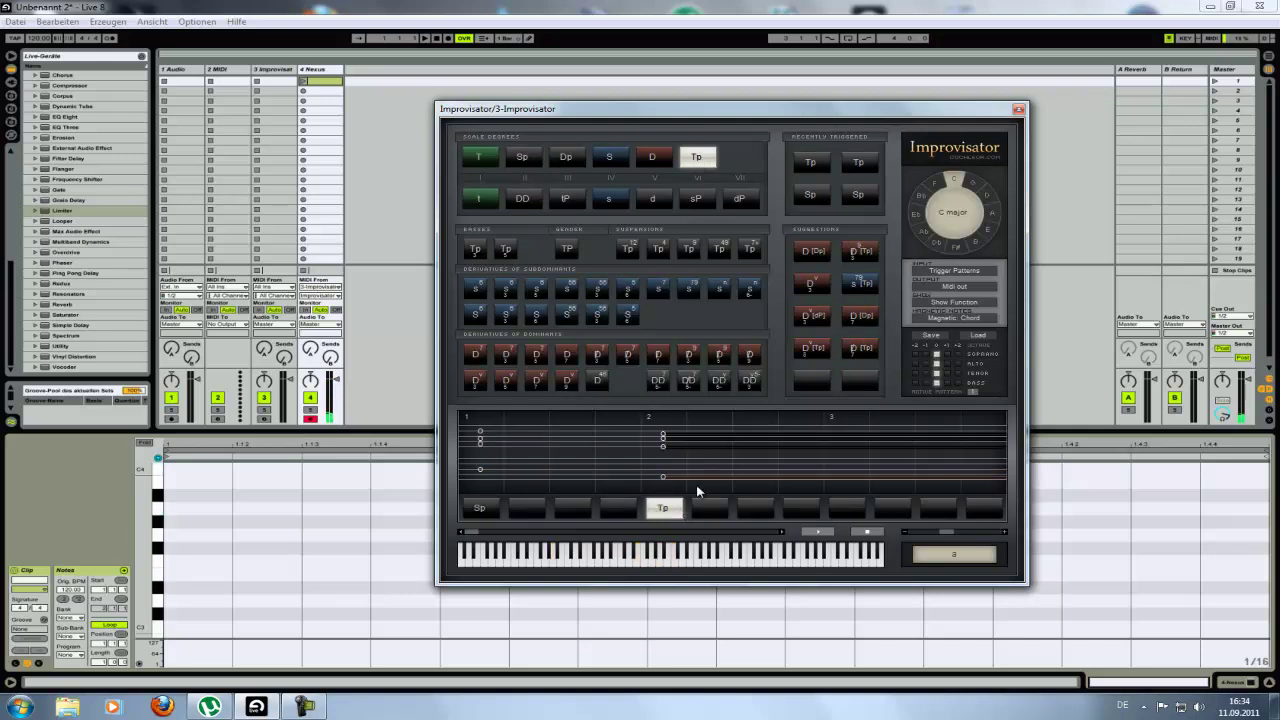
pyautogui.click(567, 160)
pyautogui.moveTo(567, 160); pyautogui.dragTo(846, 509)
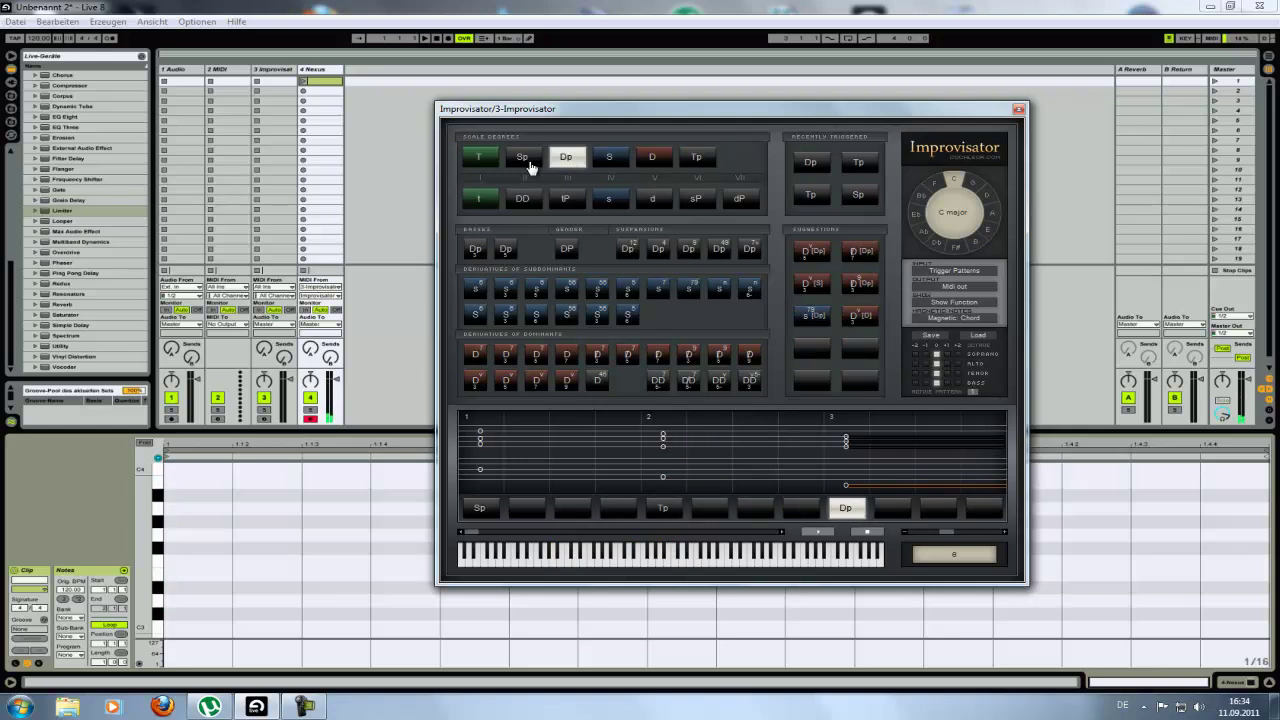
# Place the S chord midway through bar 2 and the D chord midway through bar 3, and play back the progression.
pyautogui.click(482, 159)
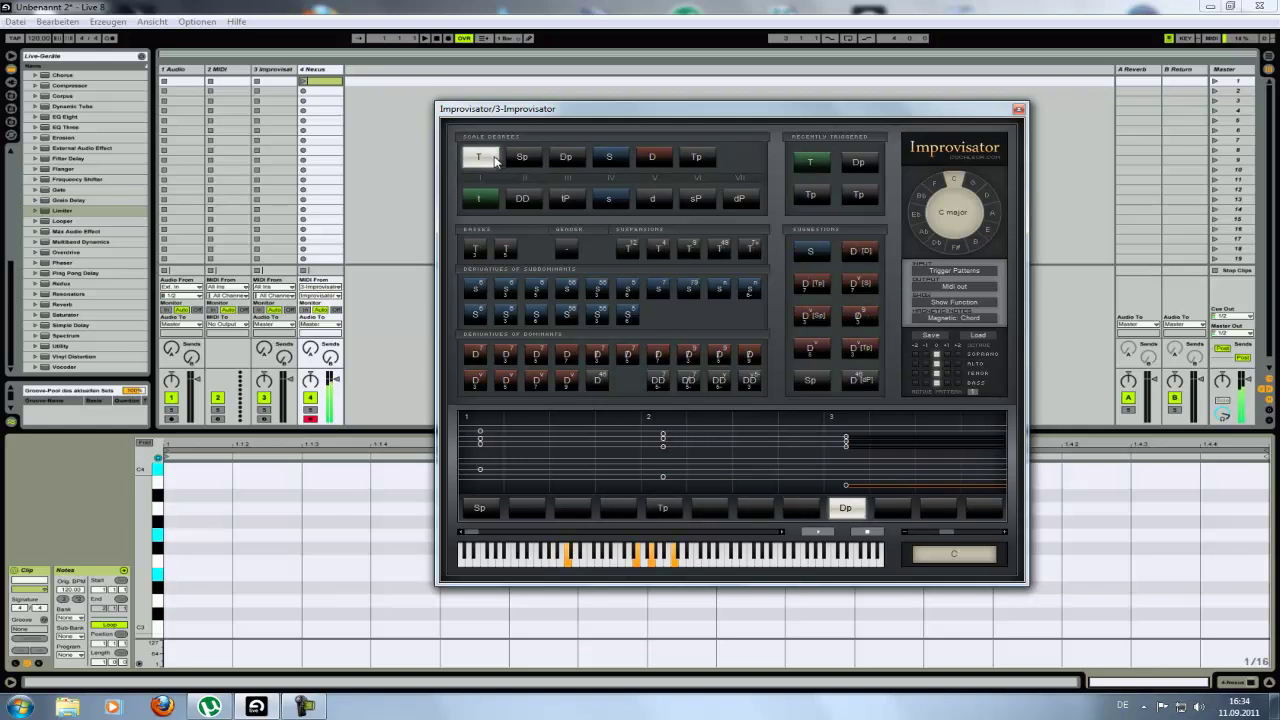
pyautogui.click(611, 159)
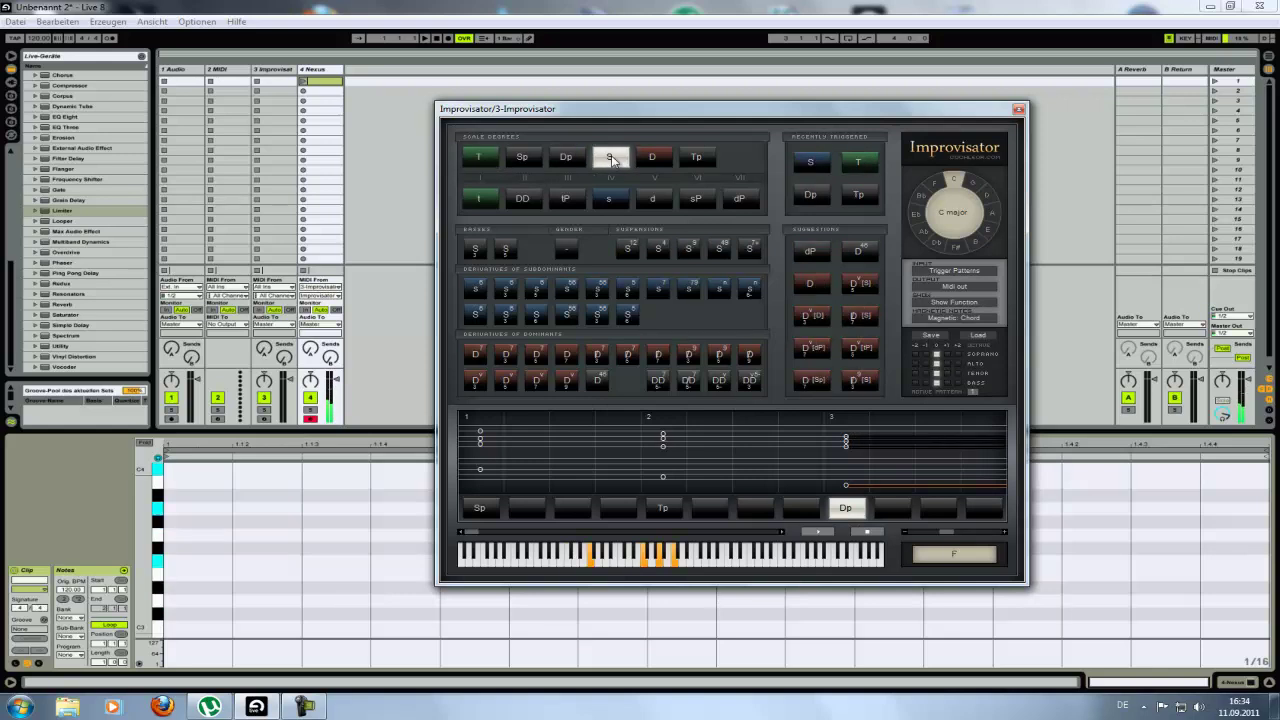
pyautogui.moveTo(613, 160); pyautogui.dragTo(755, 508)
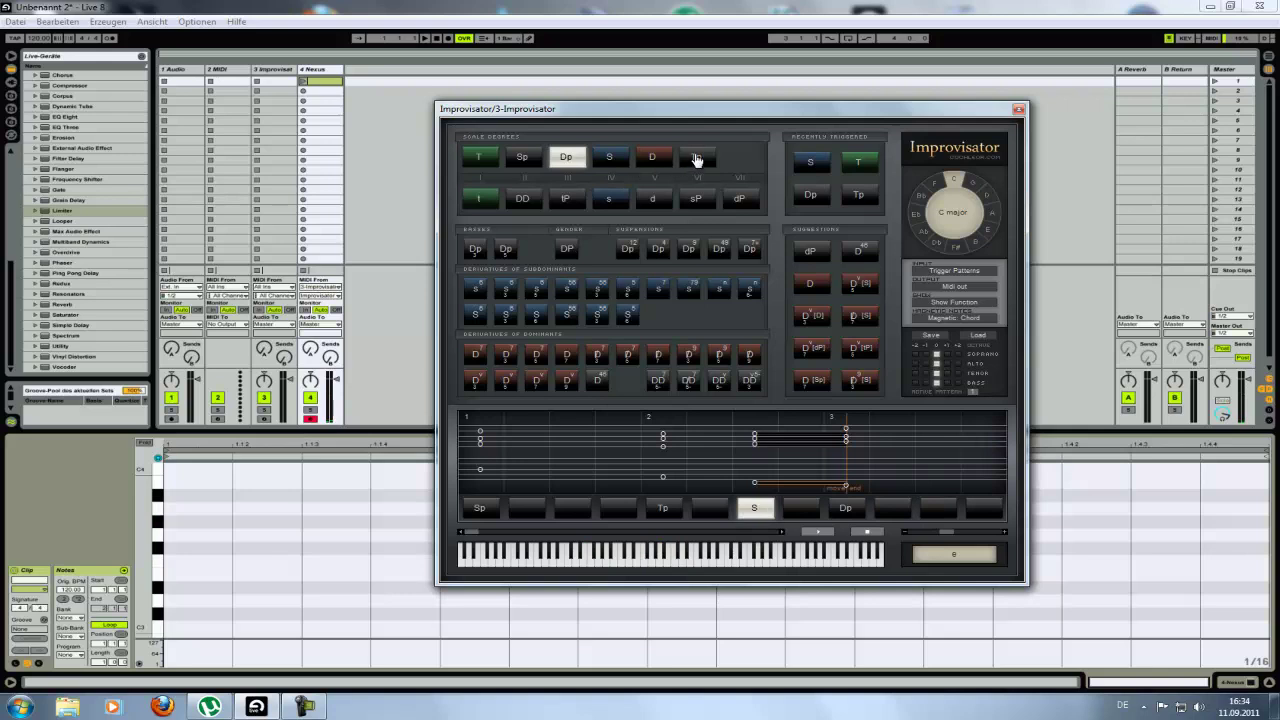
pyautogui.click(658, 159)
pyautogui.moveTo(658, 159); pyautogui.dragTo(937, 508)
pyautogui.click(818, 533)
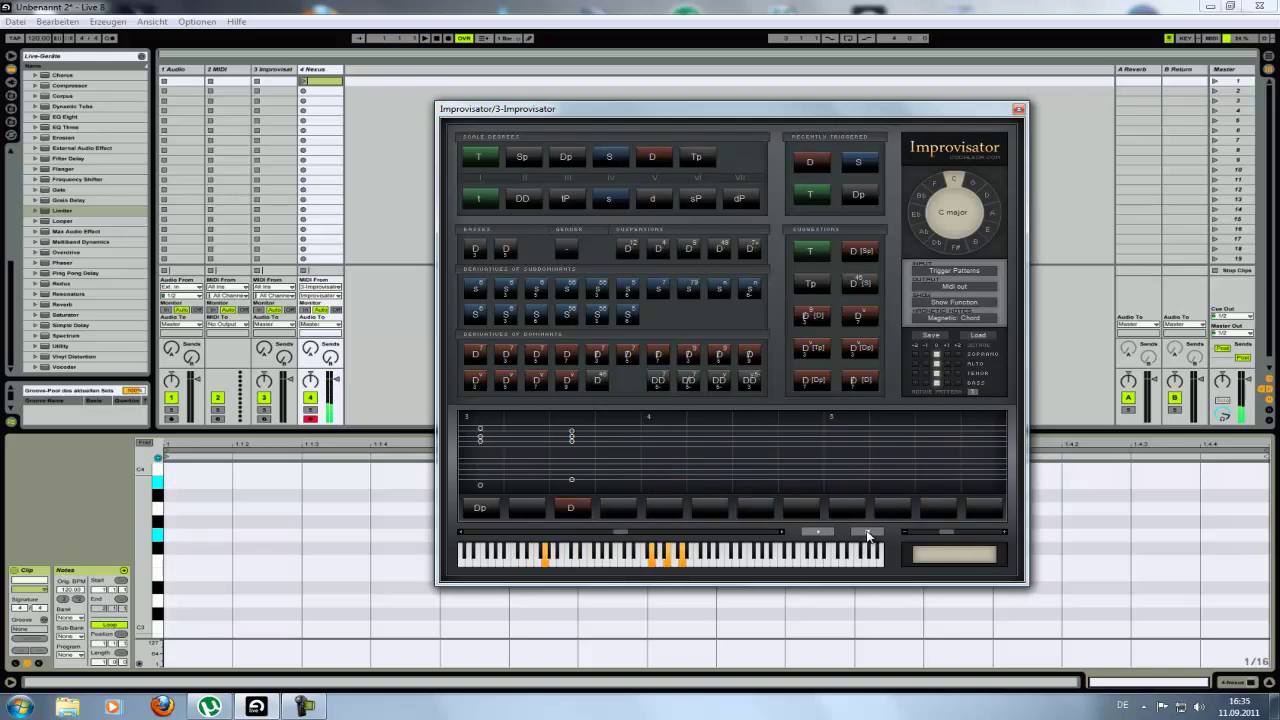
pyautogui.click(867, 533)
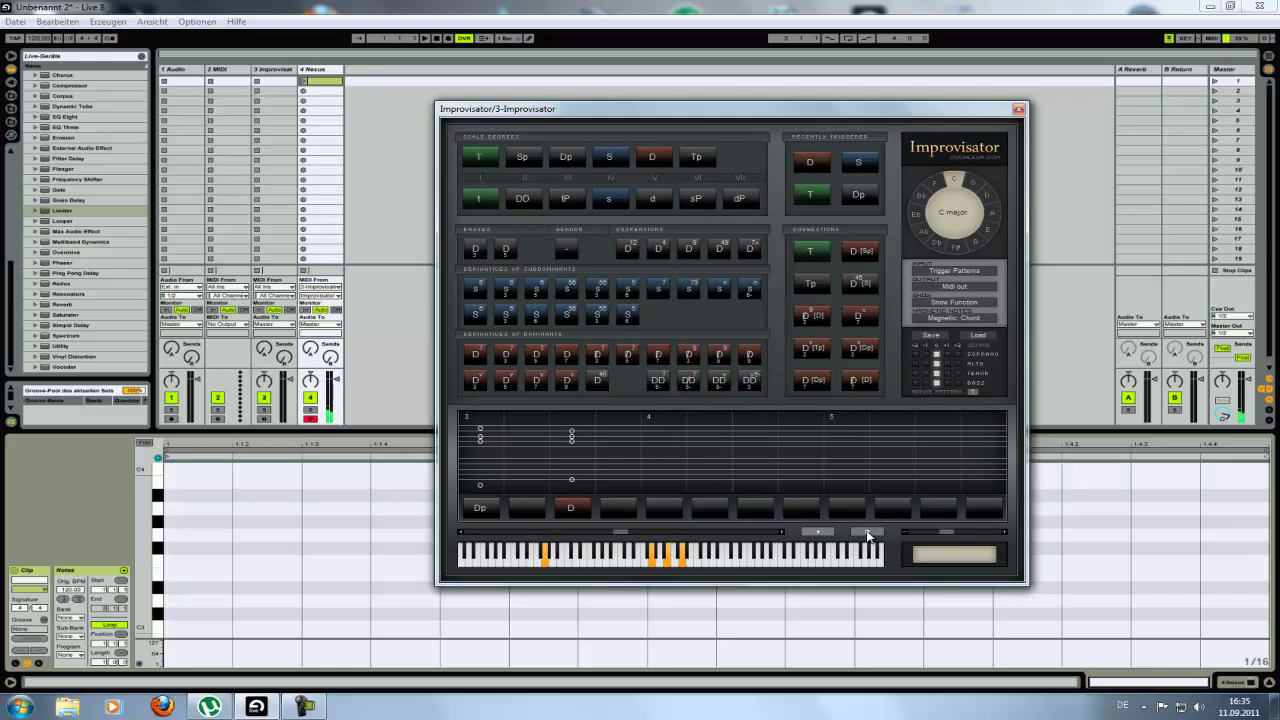
# Raise an upper note of the D chord in bar 3 so it becomes a fixed top voice.
pyautogui.click(609, 428)
pyautogui.click(568, 428)
pyautogui.click(569, 434)
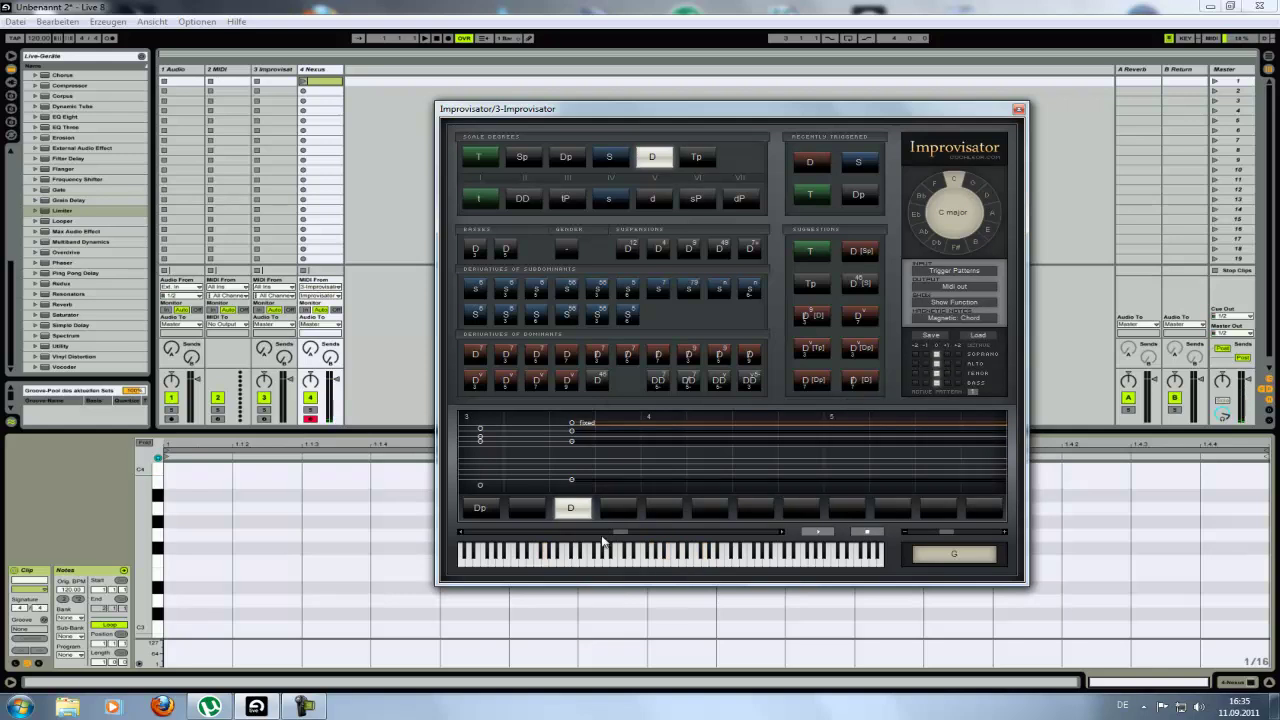
# Clear the chords from the timeline and load the harmony file Tutorial.harm from the Synthesizer folder.
pyautogui.rightClick(575, 515)
pyautogui.click(584, 518)
pyautogui.click(977, 336)
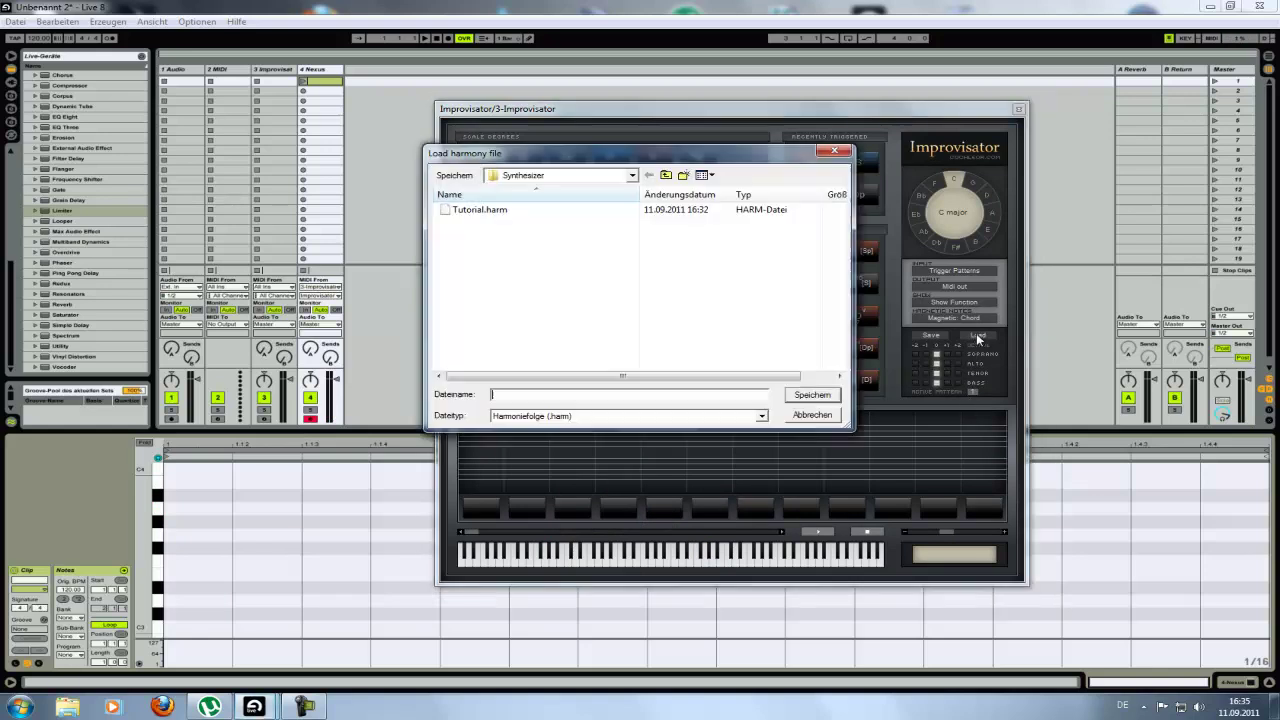
pyautogui.click(480, 210)
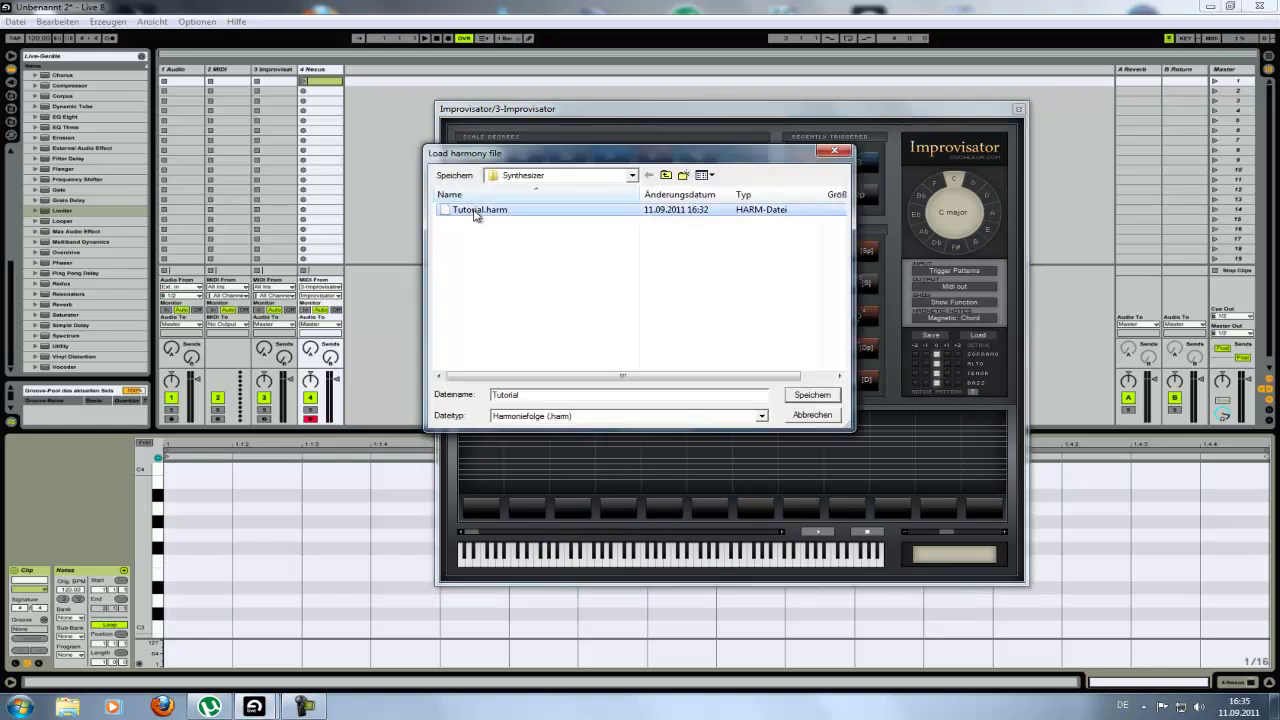
pyautogui.click(810, 393)
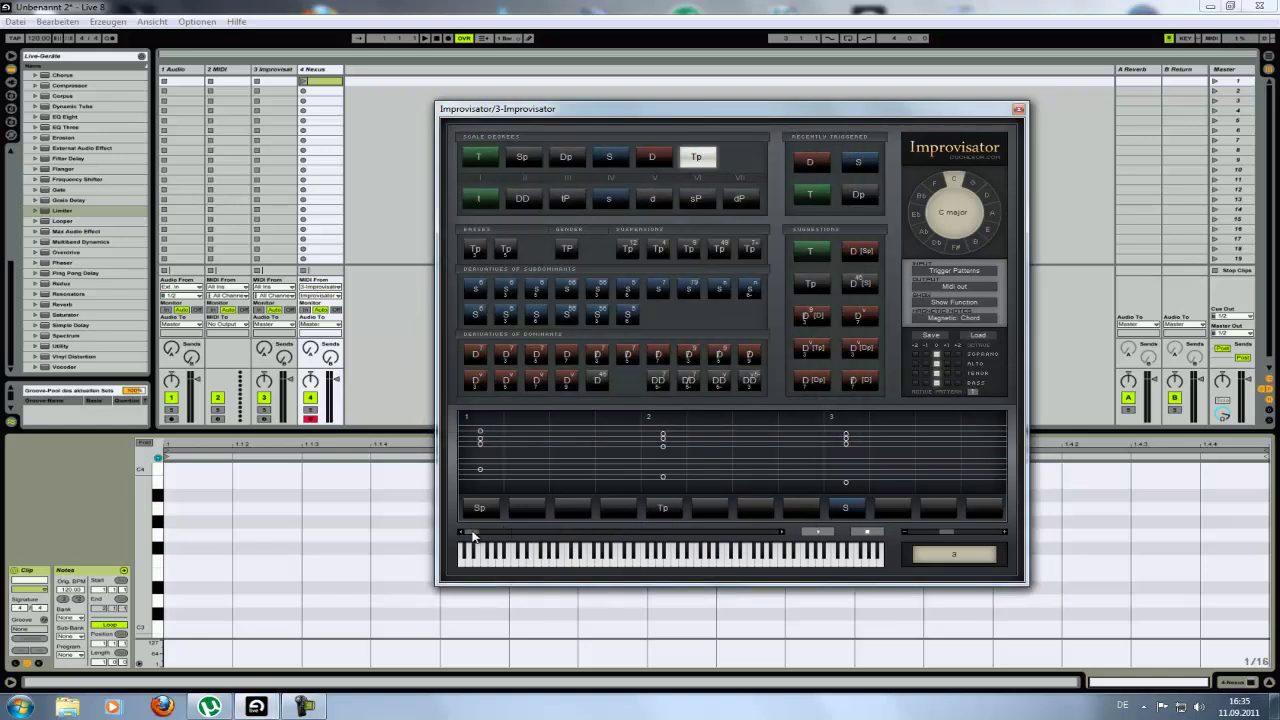
# Play back the loaded progression, stop it and return the timeline to bar 1.
pyautogui.press('space')
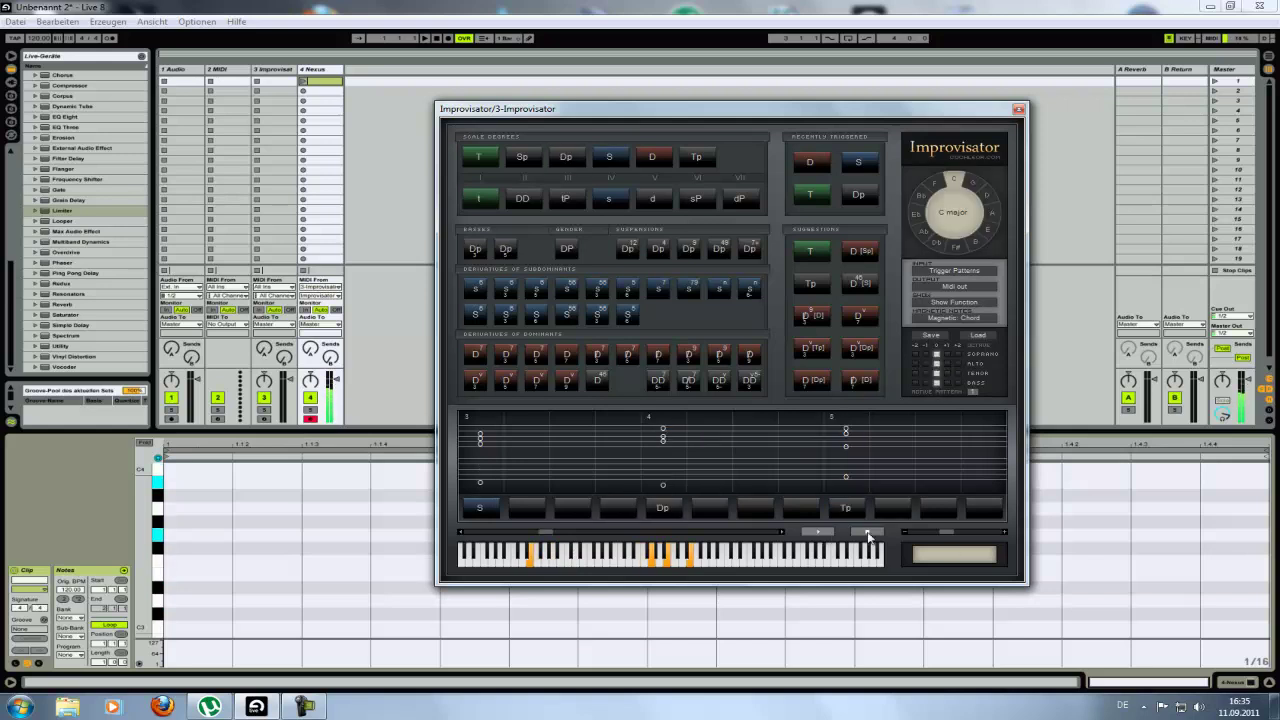
pyautogui.click(867, 532)
pyautogui.moveTo(549, 535); pyautogui.dragTo(518, 537)
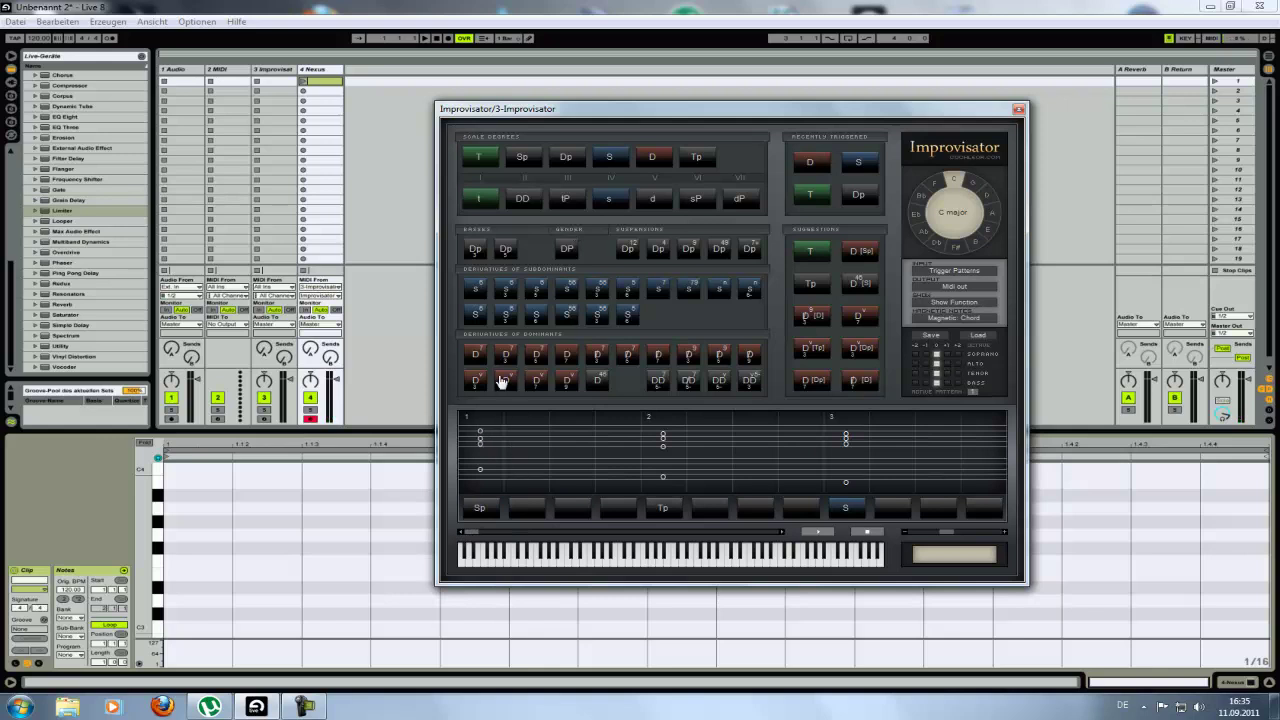
# Place a helper Sp chord on beat 3 of bar 1, turn its top note into a fixed note on beat 2, and remove the helper.
pyautogui.click(522, 158)
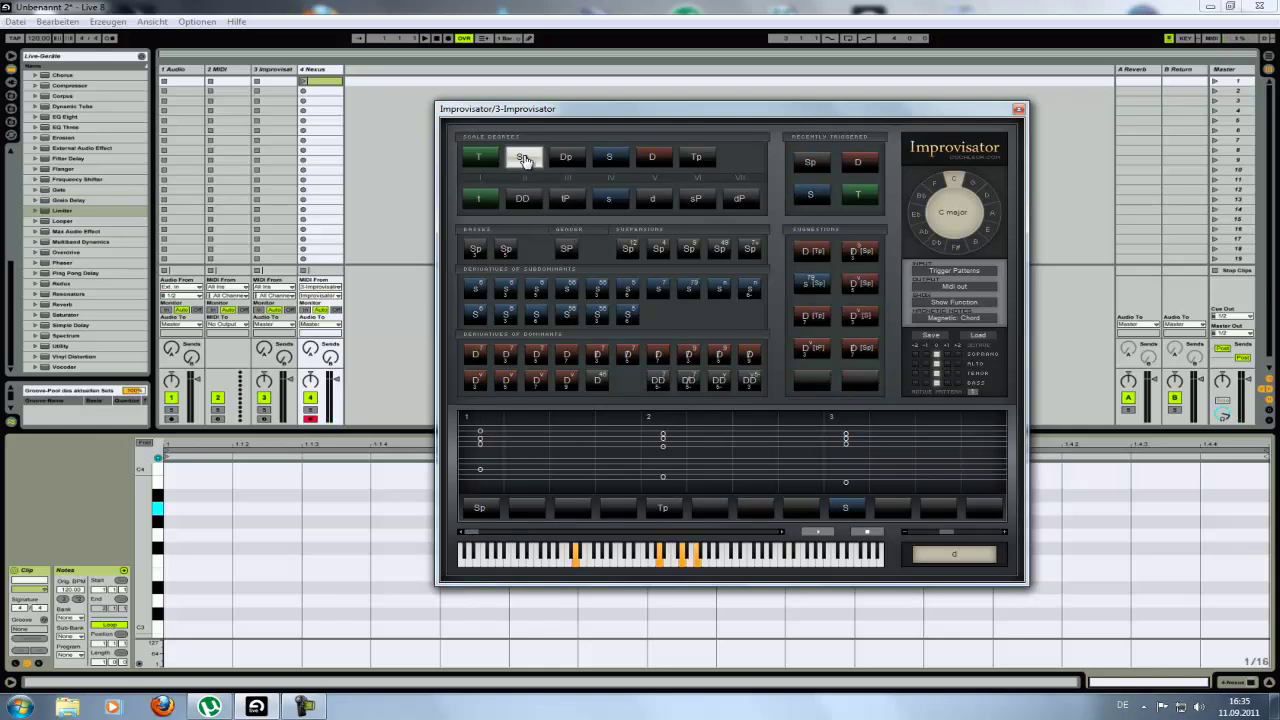
pyautogui.click(523, 159)
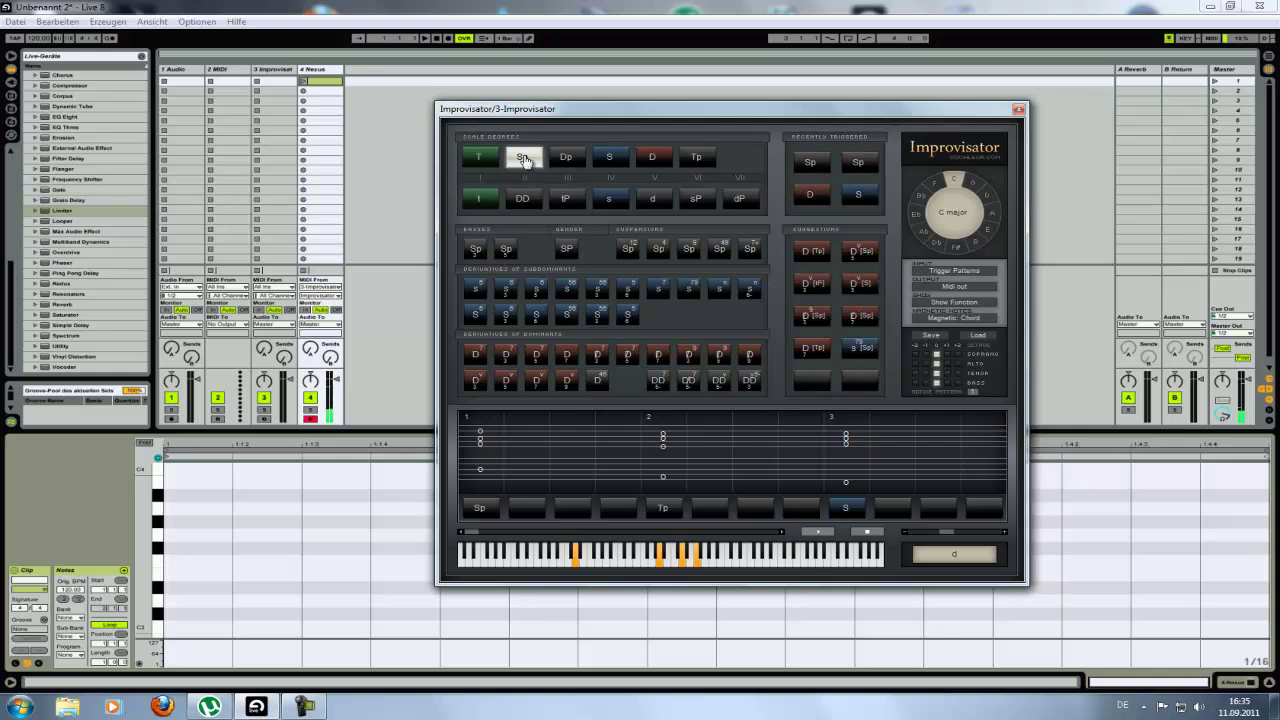
pyautogui.click(574, 512)
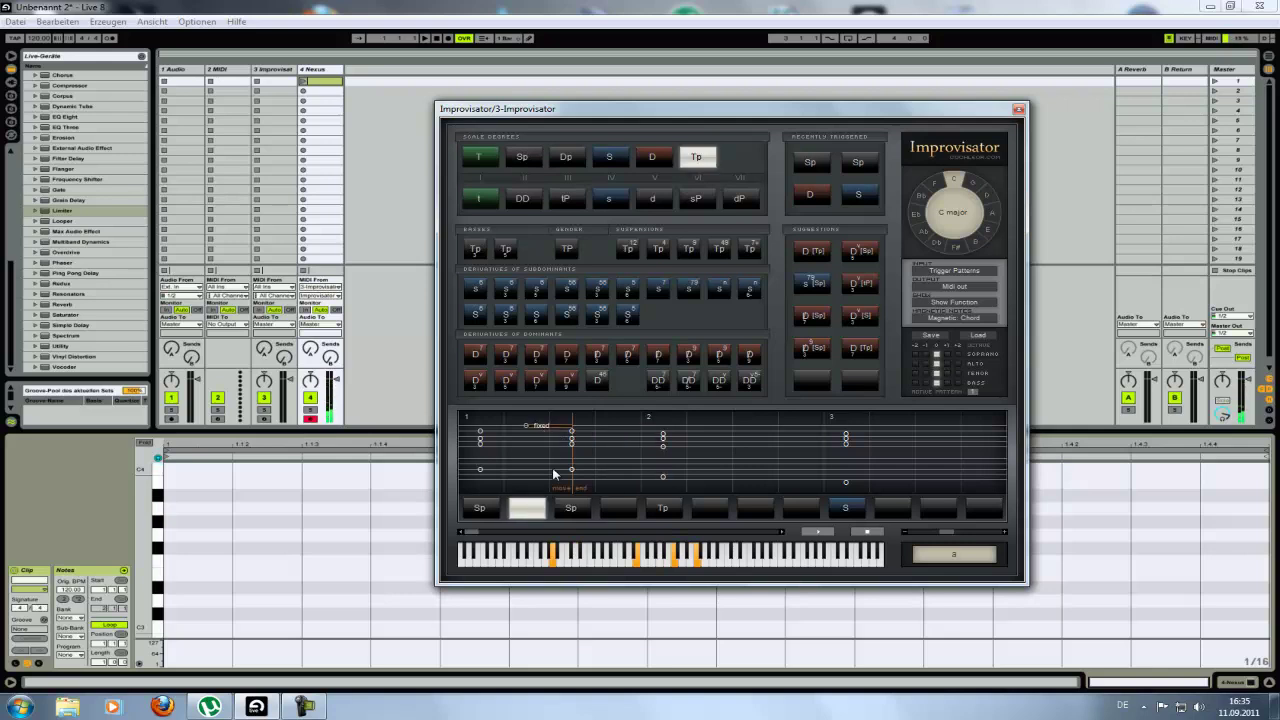
pyautogui.click(574, 505)
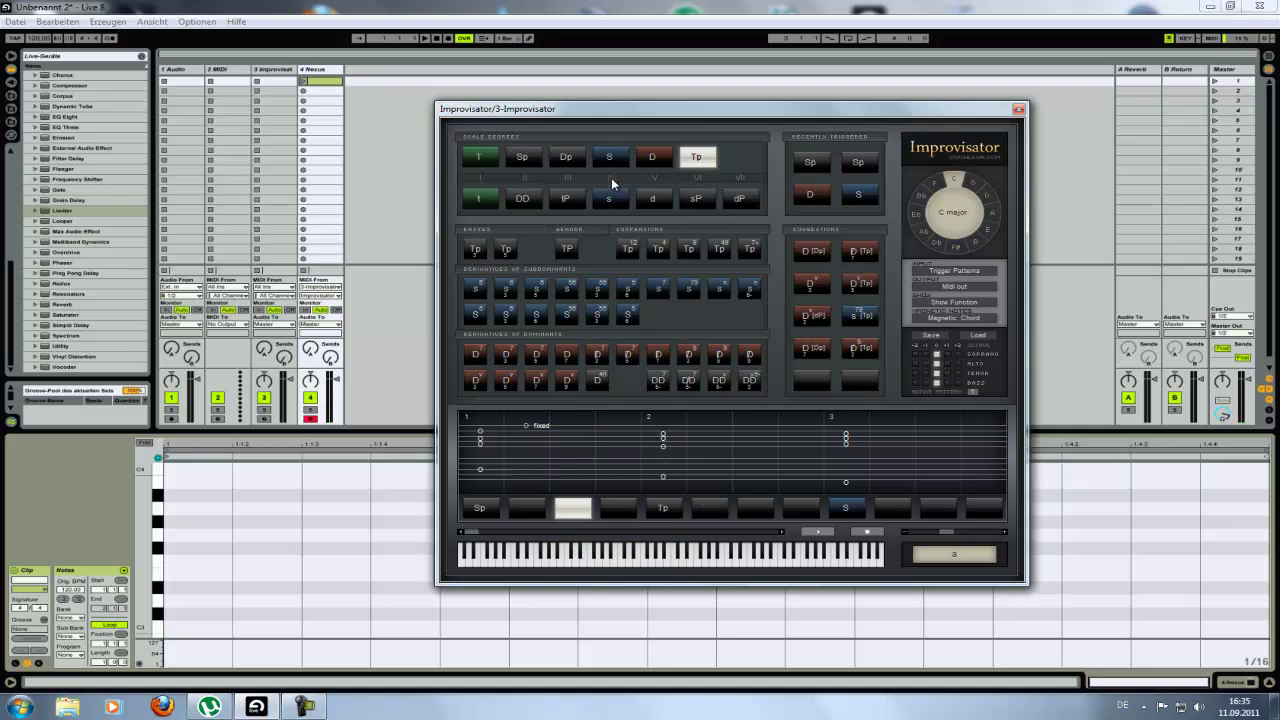
# Audition Dp, Sp and Tp, and use a temporary Tp chord on beat 4 of bar 1 to create a fixed note on beat 3.
pyautogui.click(567, 158)
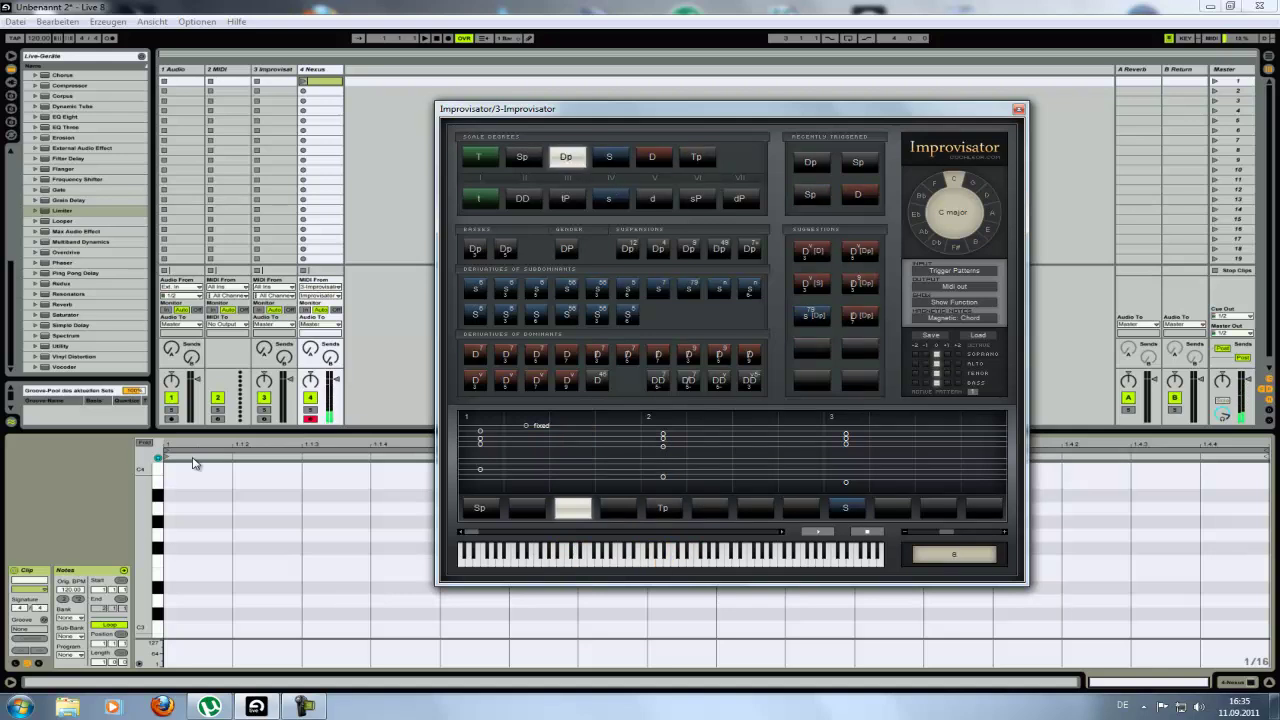
pyautogui.click(160, 464)
pyautogui.click(564, 158)
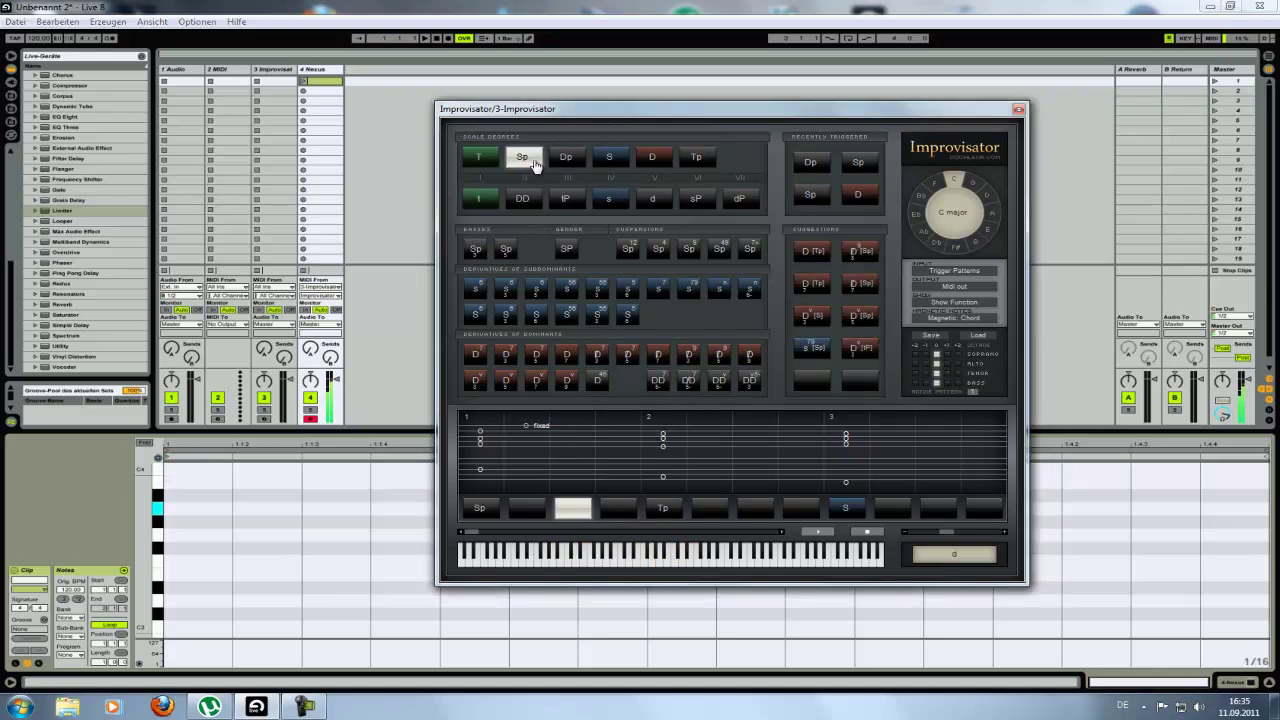
pyautogui.click(565, 158)
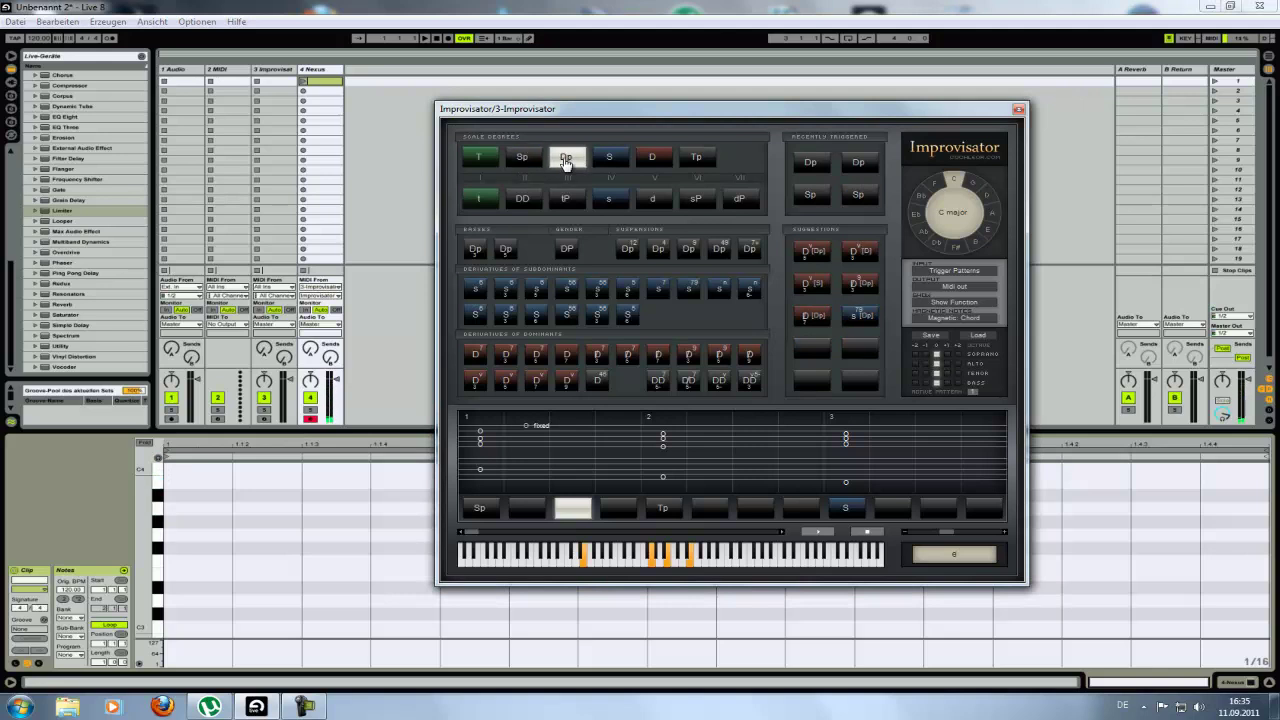
pyautogui.click(699, 160)
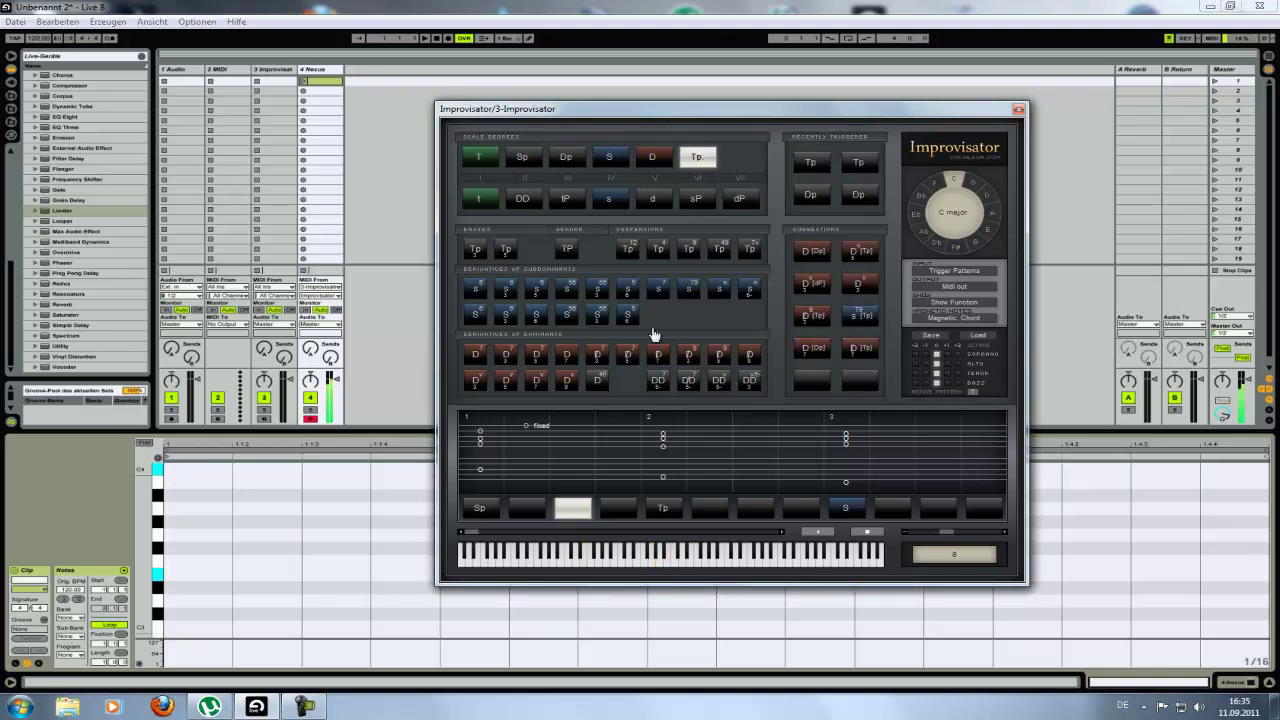
pyautogui.click(616, 509)
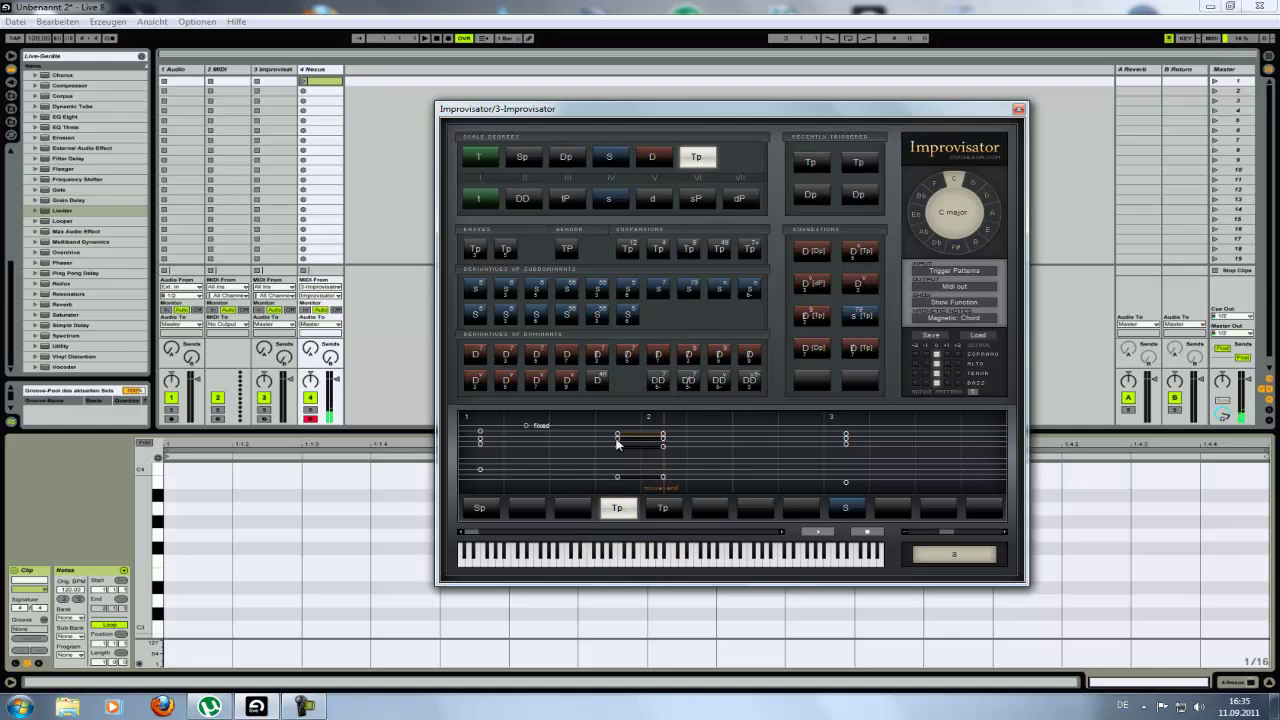
pyautogui.moveTo(617, 436); pyautogui.dragTo(592, 440)
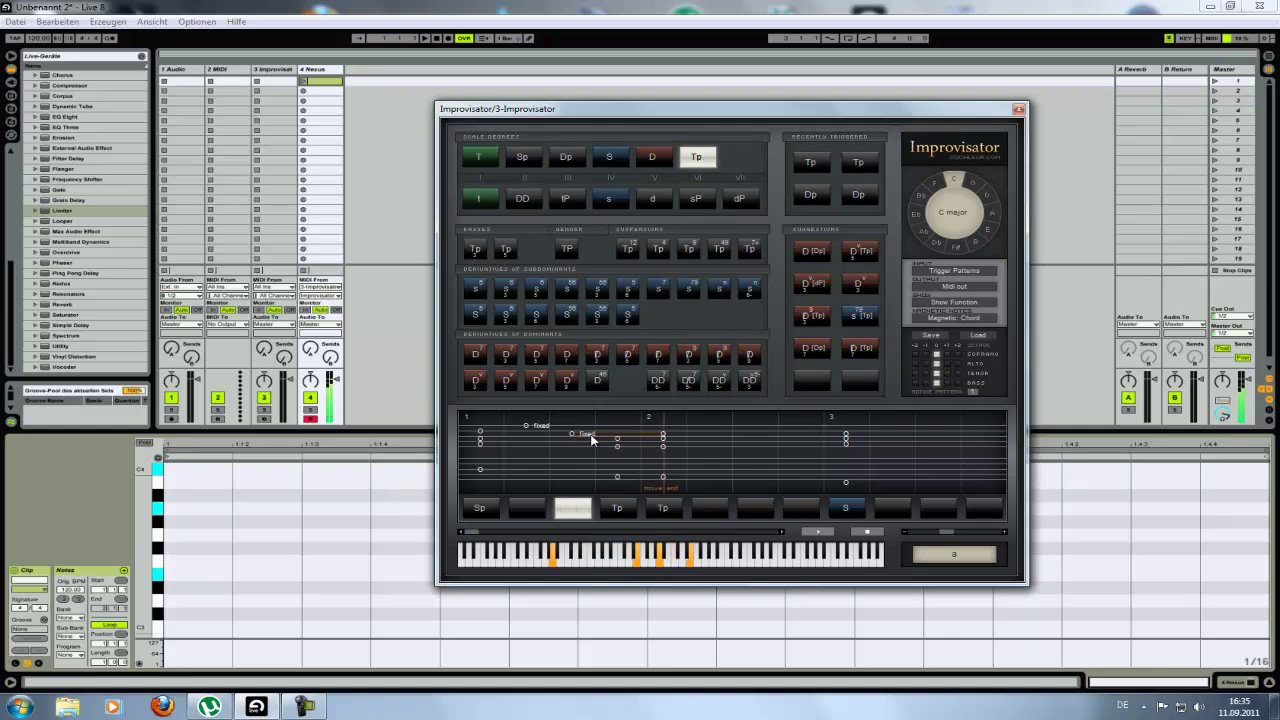
pyautogui.click(617, 507)
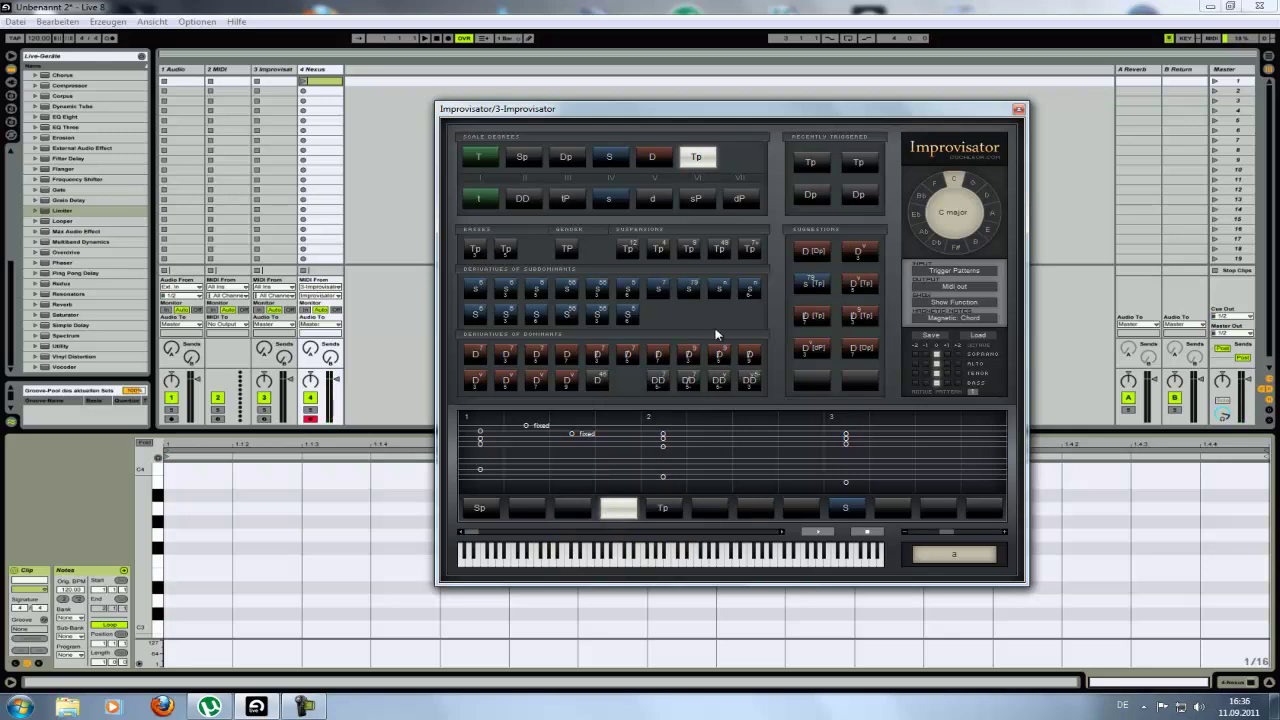
# Use a temporary S chord on beat 3 of bar 2 to create a raised fixed note on beat 2, and remove the chord.
pyautogui.click(609, 158)
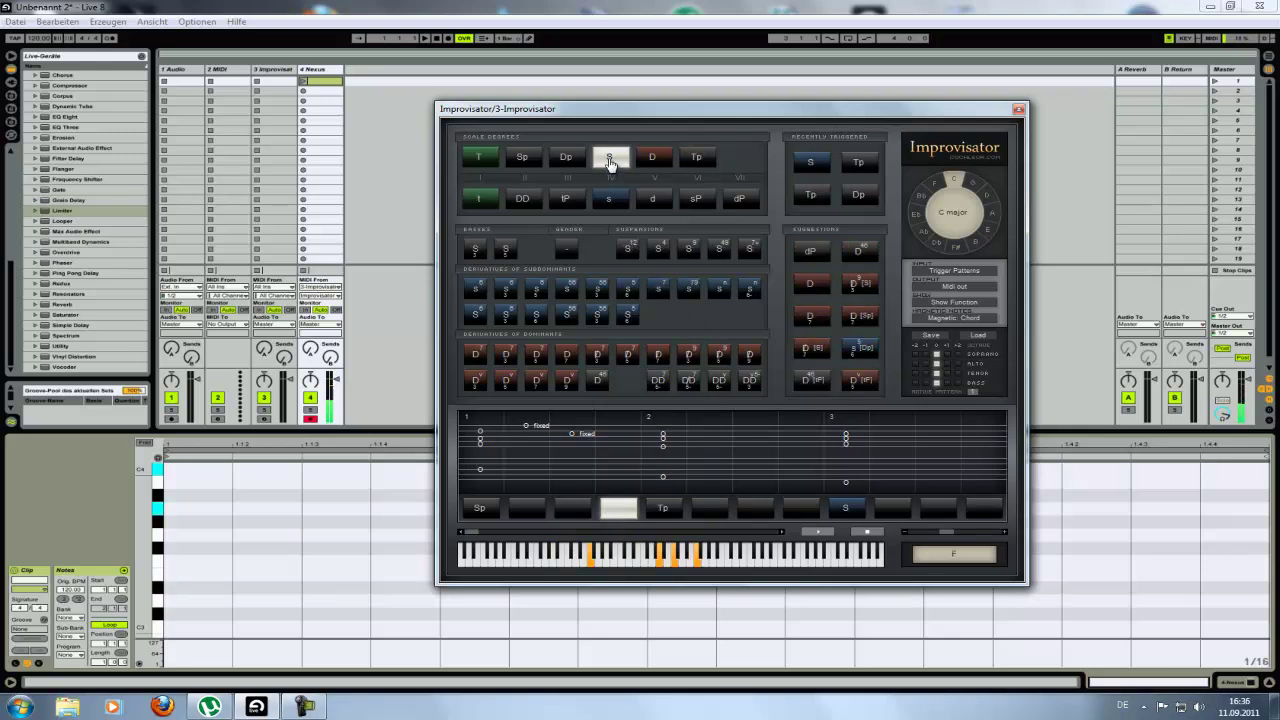
pyautogui.click(754, 507)
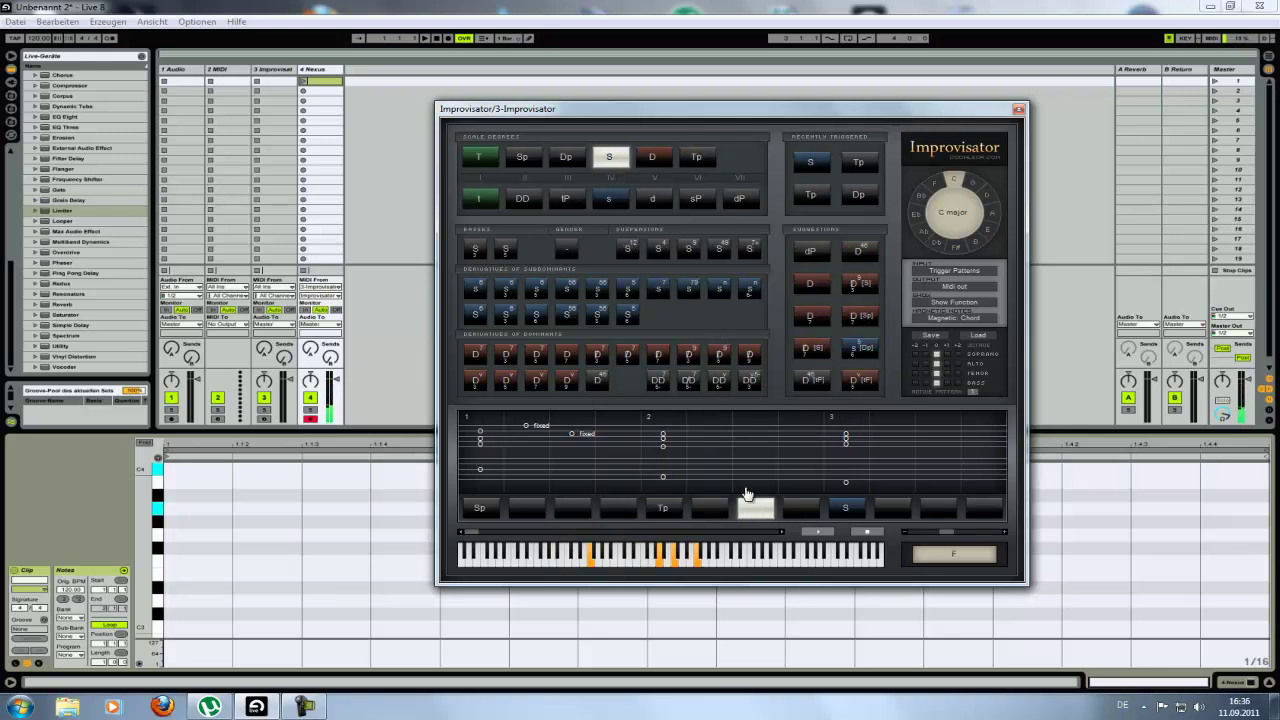
pyautogui.click(728, 433)
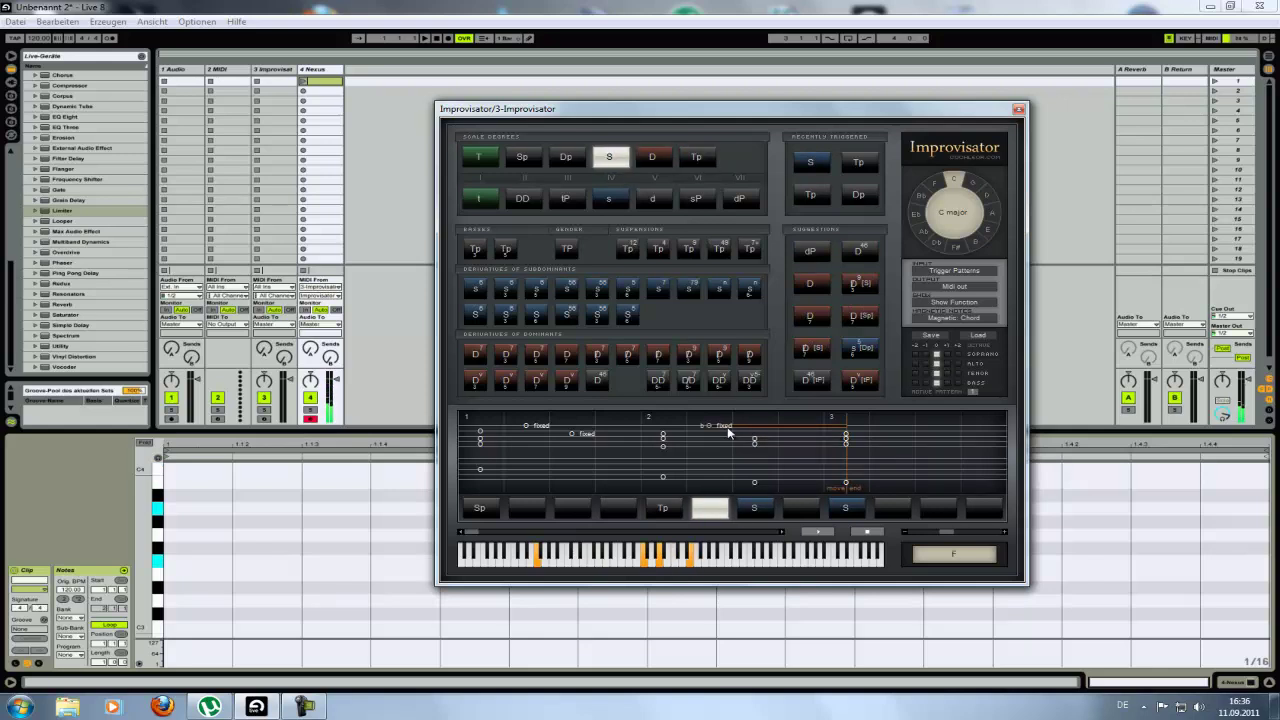
pyautogui.click(756, 510)
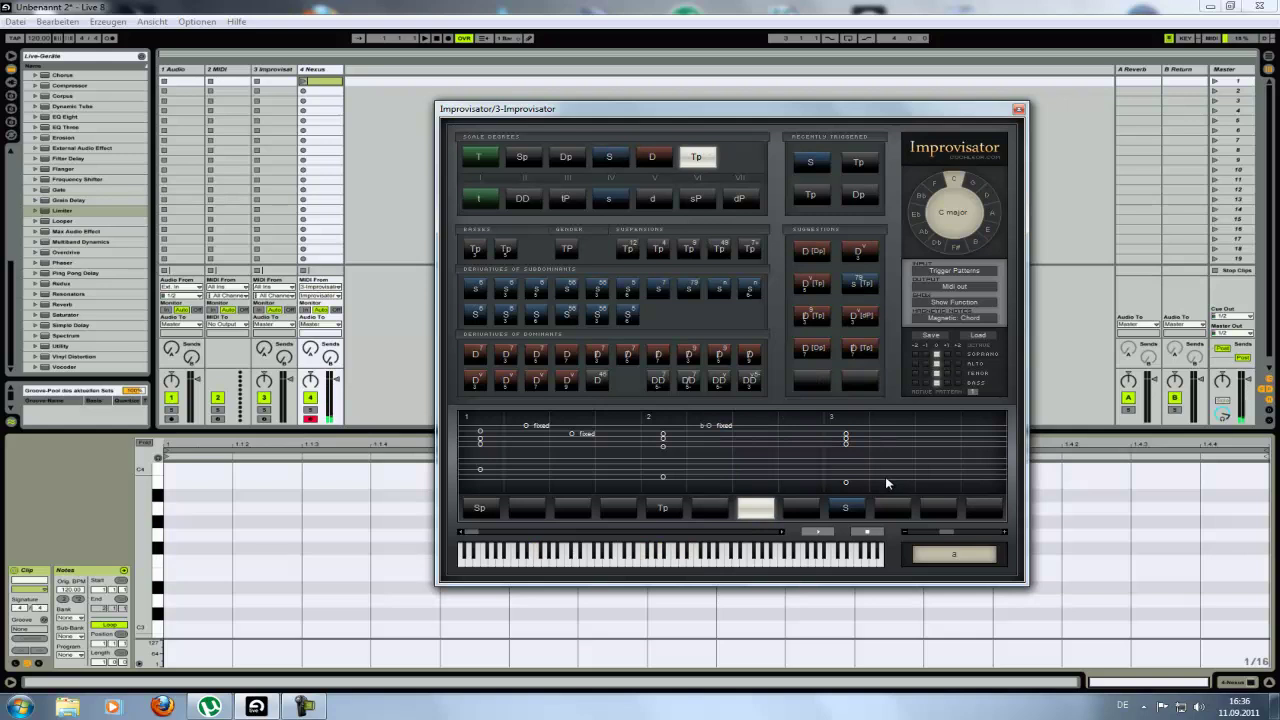
# Use a temporary Dp chord in bar 3 to create a high fixed note on beat 2 and a low fixed note on beat 3.
pyautogui.moveTo(479, 528); pyautogui.dragTo(517, 531)
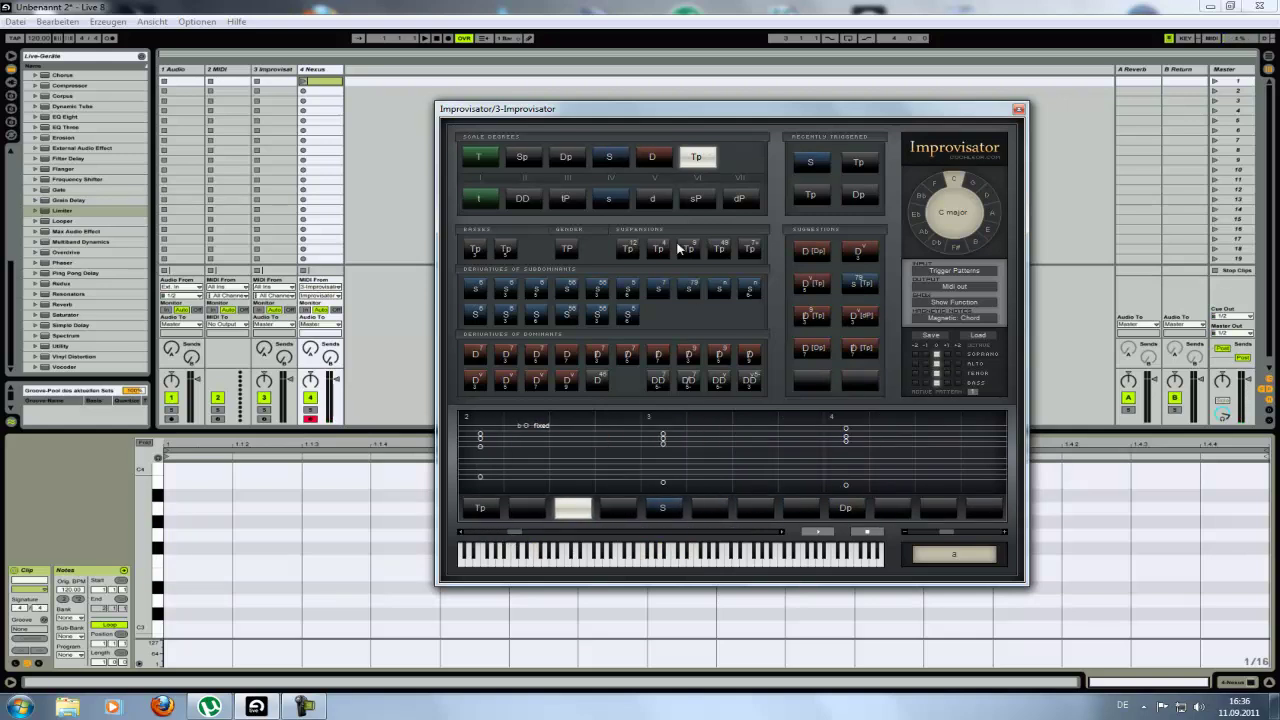
pyautogui.click(568, 160)
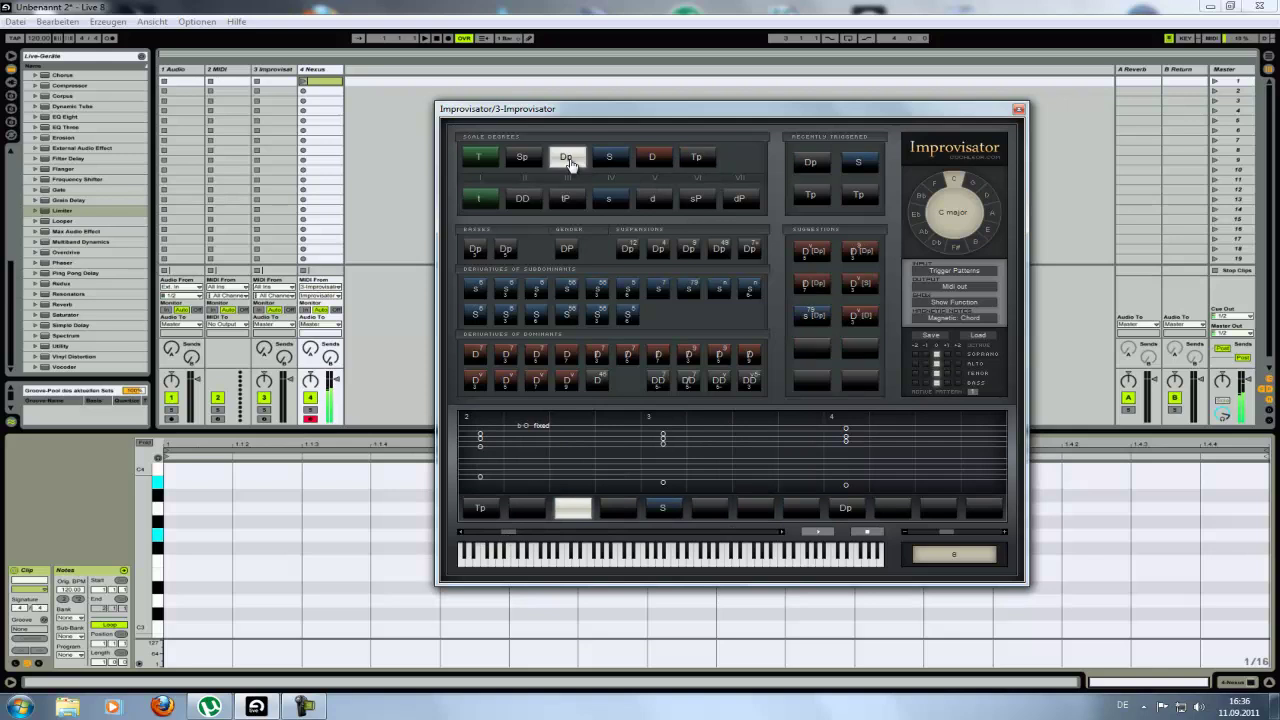
pyautogui.click(752, 508)
pyautogui.moveTo(752, 430); pyautogui.dragTo(733, 451)
pyautogui.click(758, 509)
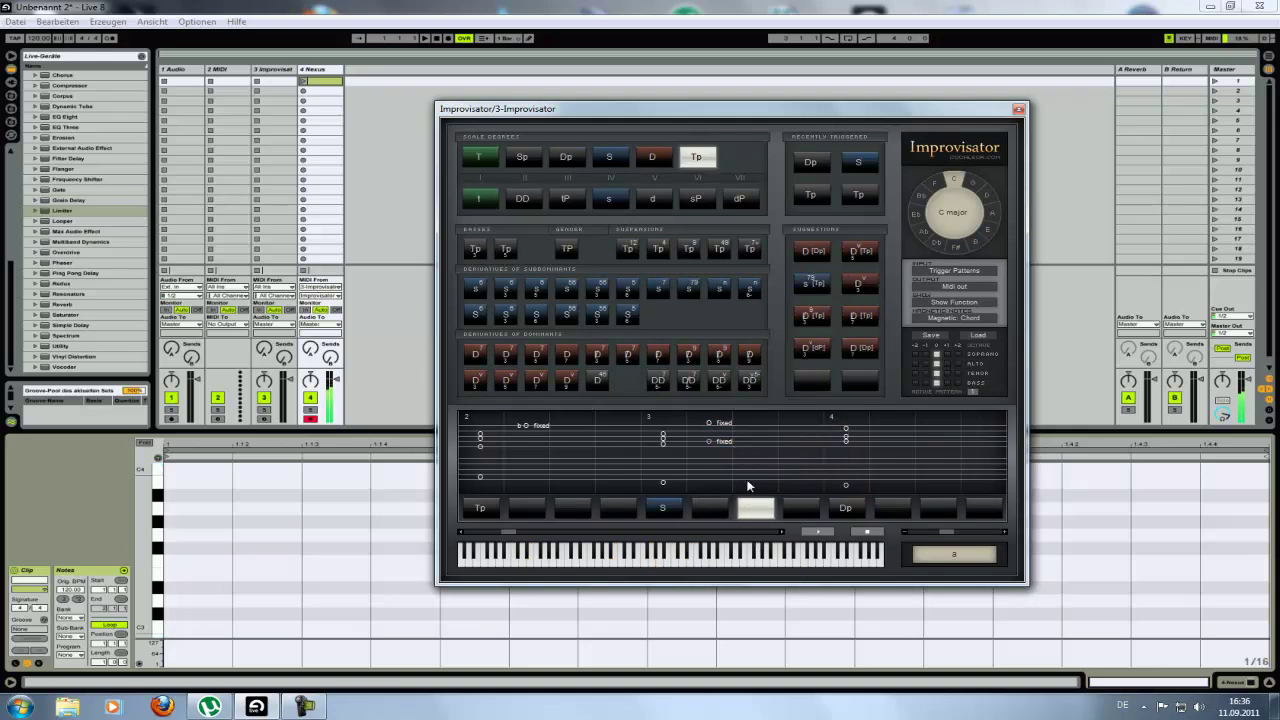
pyautogui.moveTo(737, 444); pyautogui.dragTo(737, 453)
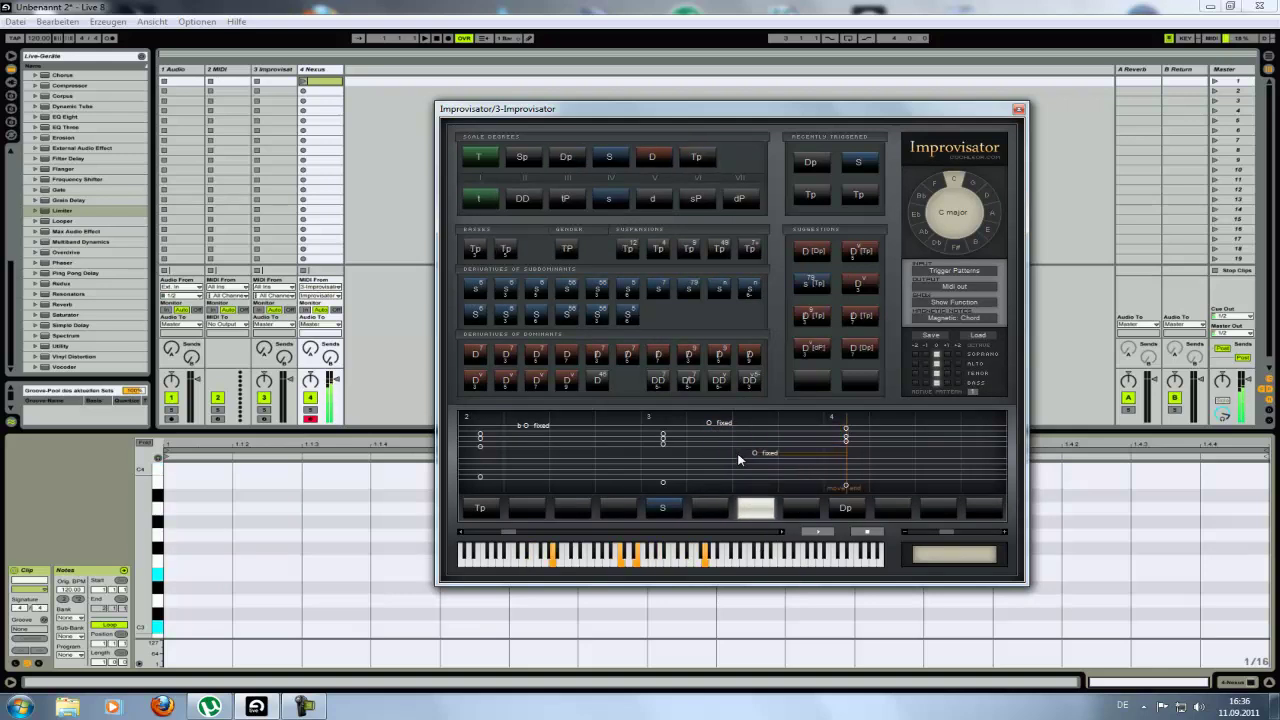
# Play back the progression and try the fixed note on beat 3 of bar 3 at a higher and a lower pitch.
pyautogui.click(817, 532)
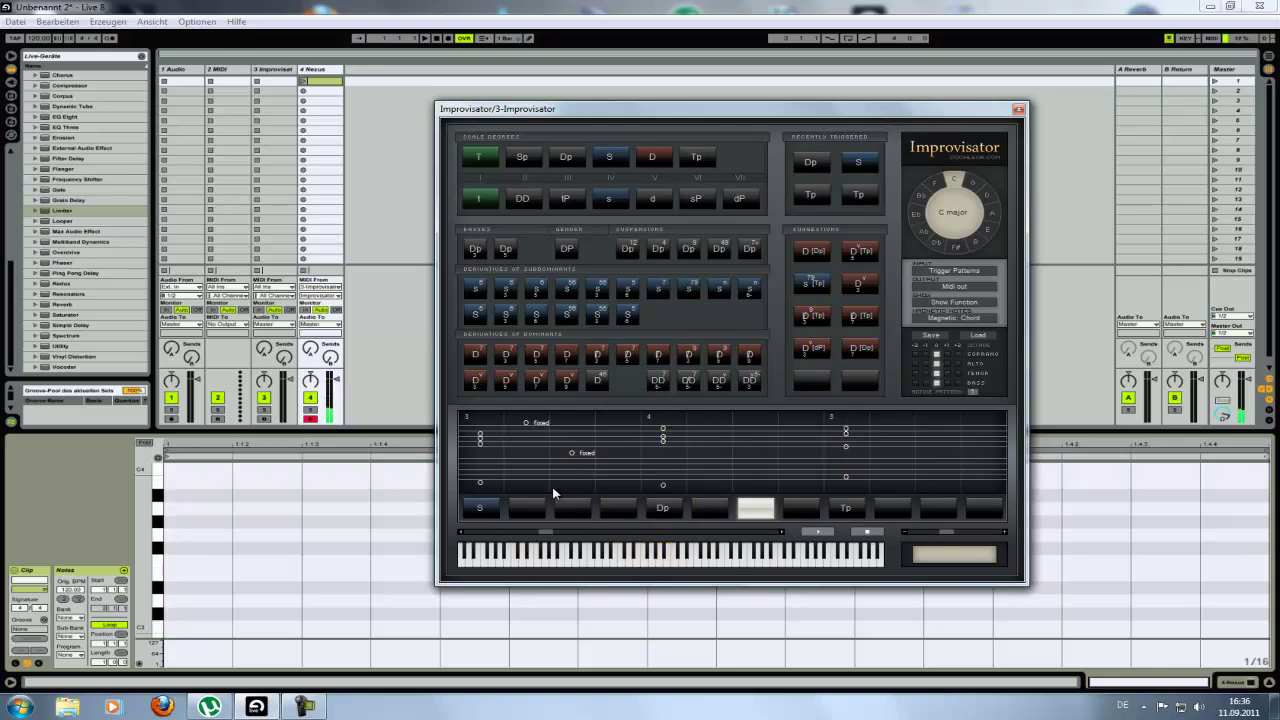
pyautogui.moveTo(573, 453); pyautogui.dragTo(572, 440)
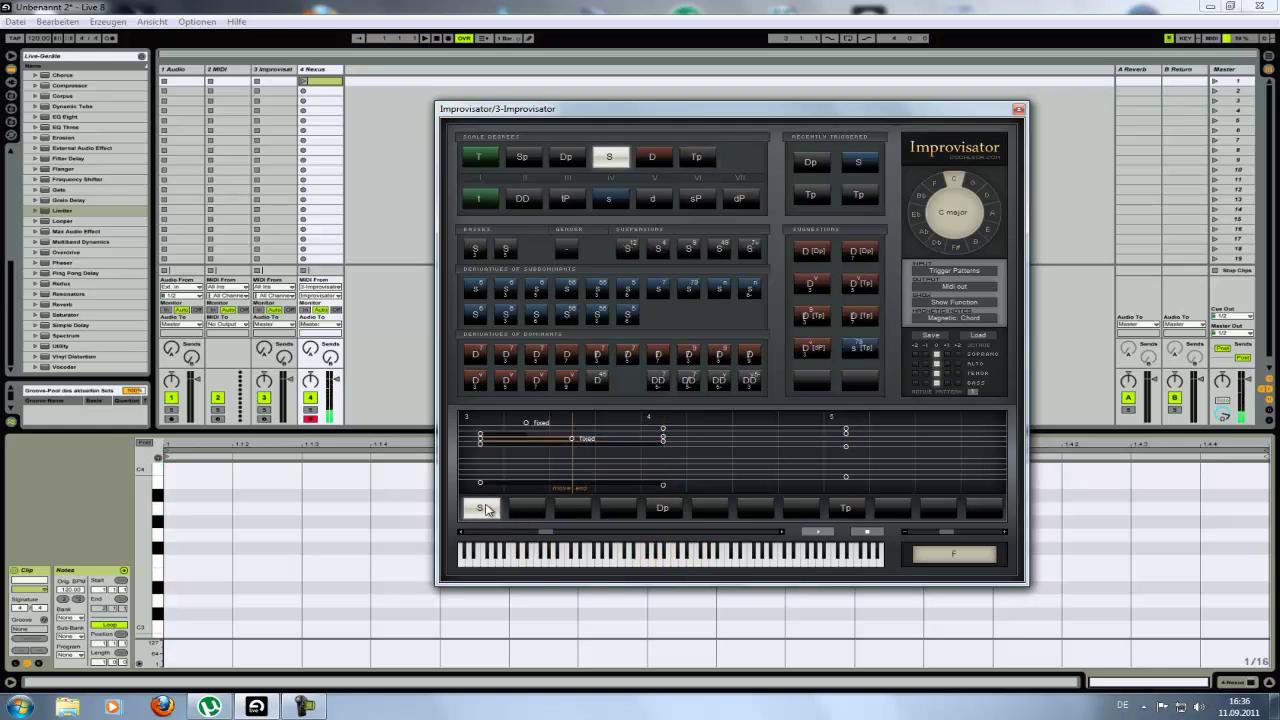
pyautogui.moveTo(573, 443); pyautogui.dragTo(572, 464)
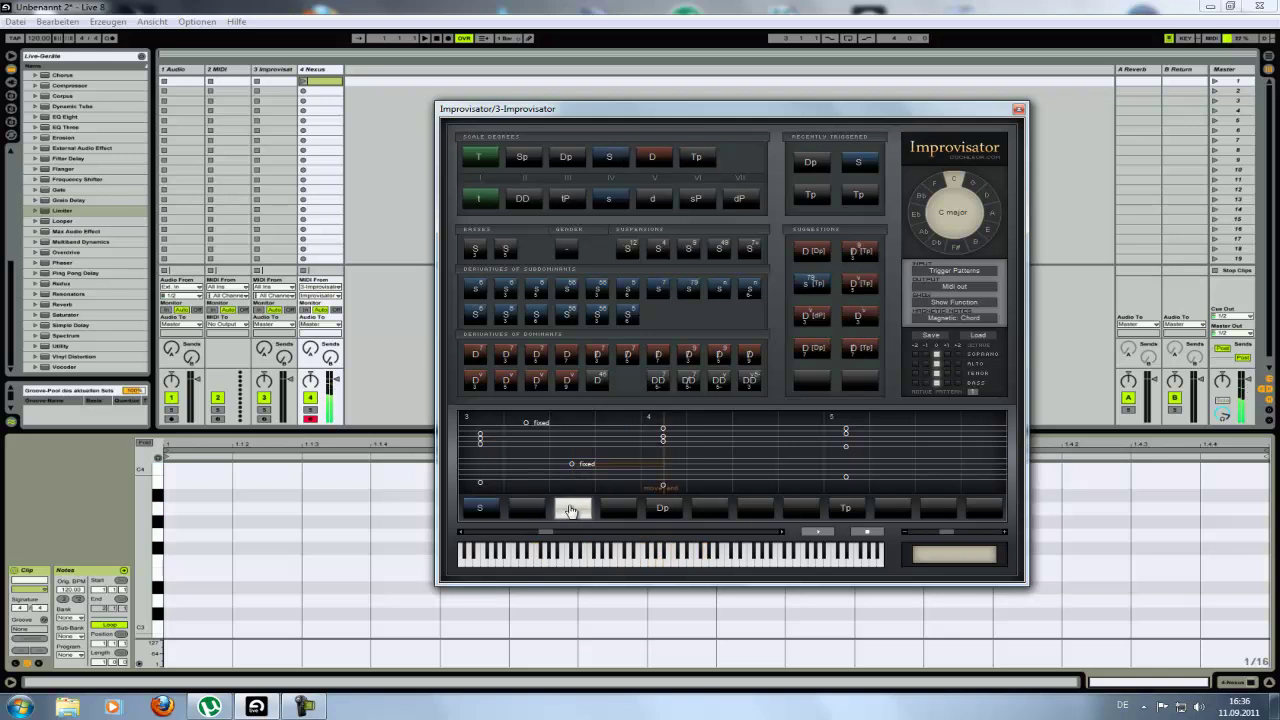
# Use a temporary Dp chord on beat 3 of bar 4 to create a fixed note on beat 2, and raise that note above the other voices.
pyautogui.click(659, 510)
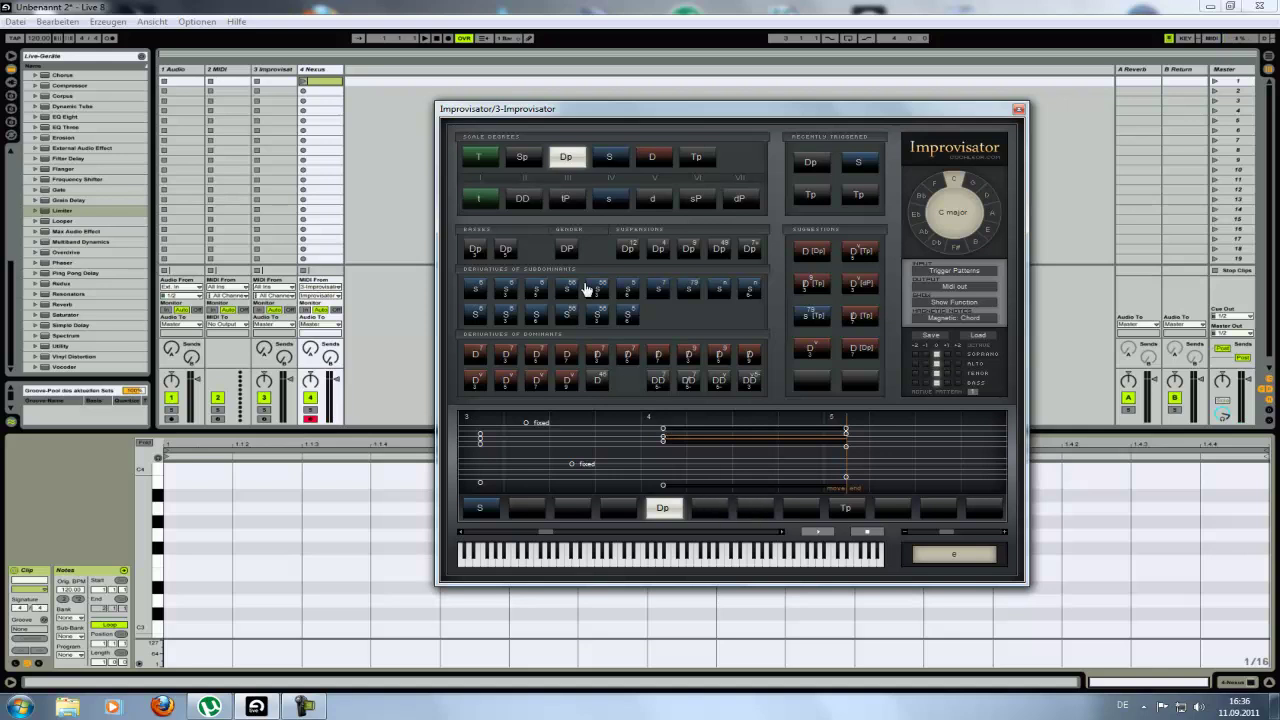
pyautogui.click(523, 158)
pyautogui.click(566, 160)
pyautogui.moveTo(568, 168); pyautogui.dragTo(752, 467)
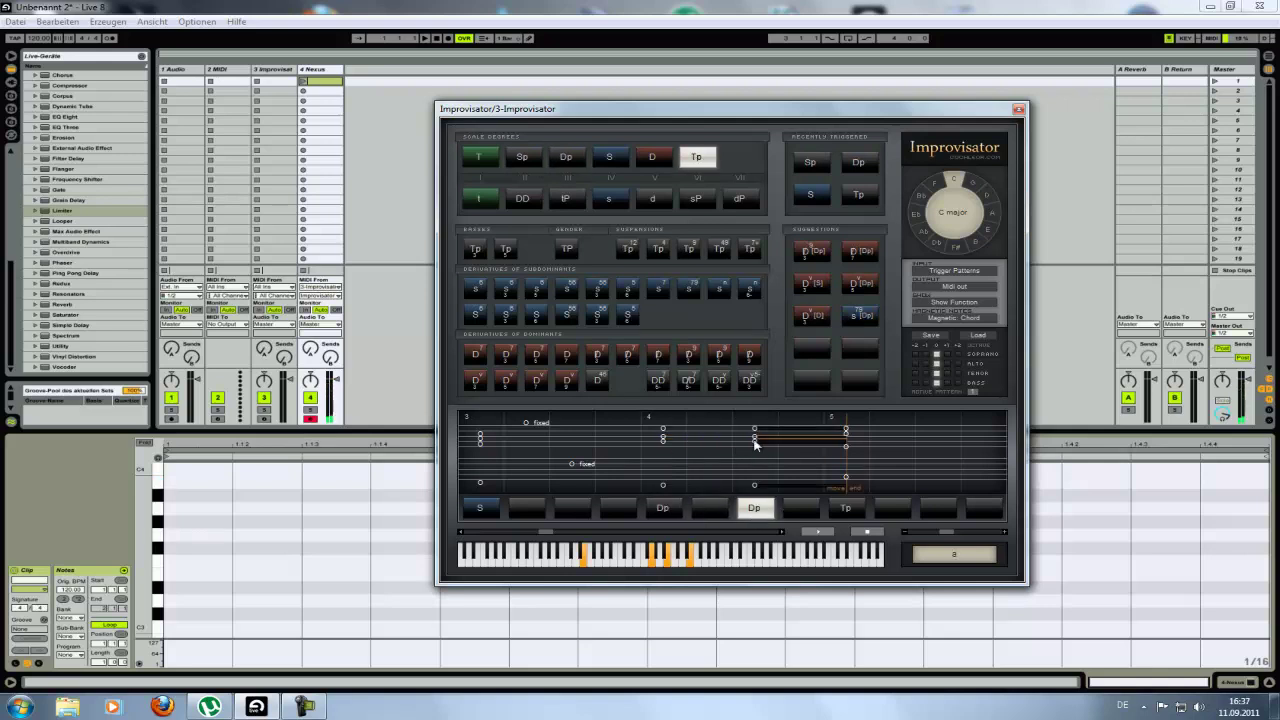
pyautogui.click(720, 437)
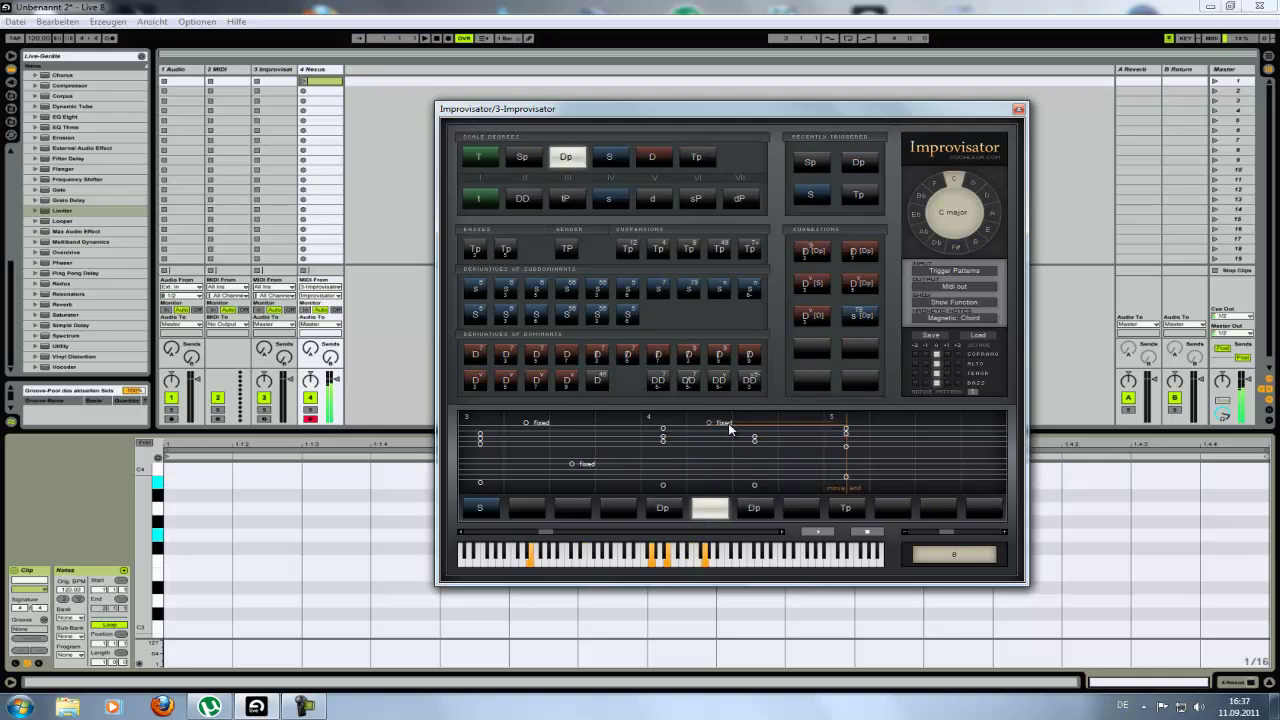
pyautogui.press('Right')
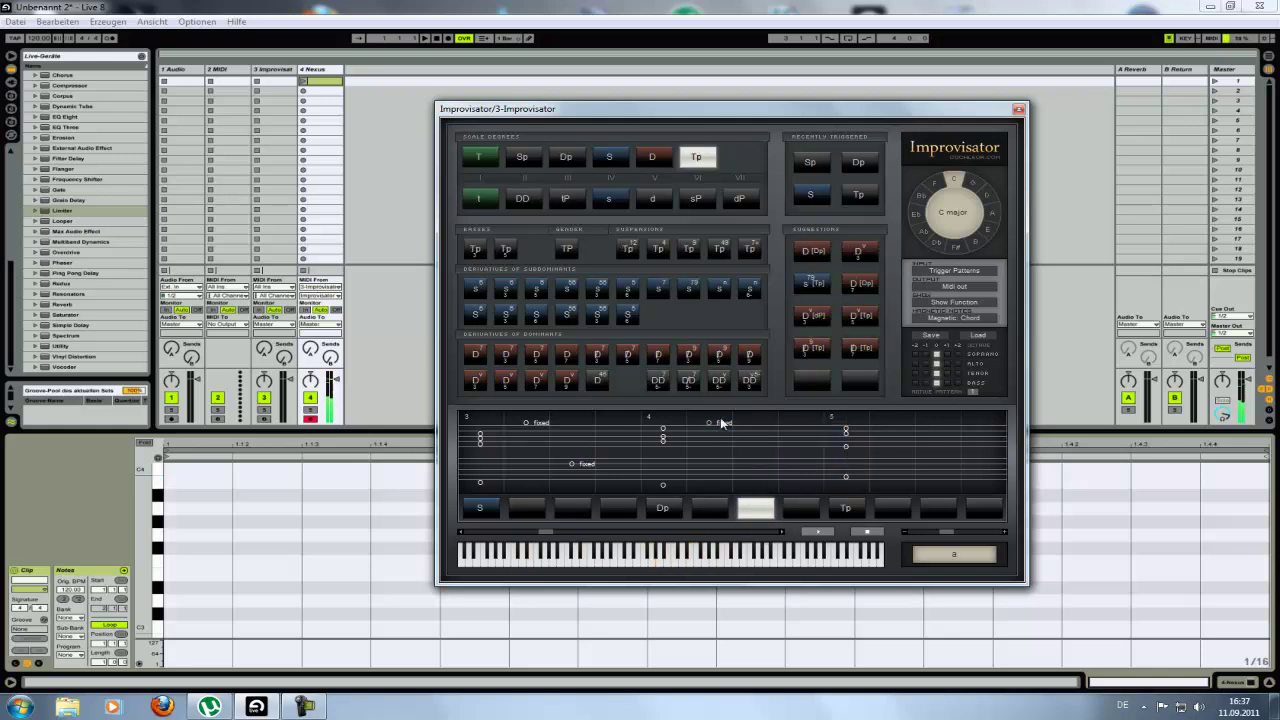
pyautogui.moveTo(708, 425); pyautogui.dragTo(708, 420)
# Raise the fixed note on beat 3 of bar 3 up to the top voices and replay the progression, returning the timeline to bar 1.
pyautogui.click(818, 533)
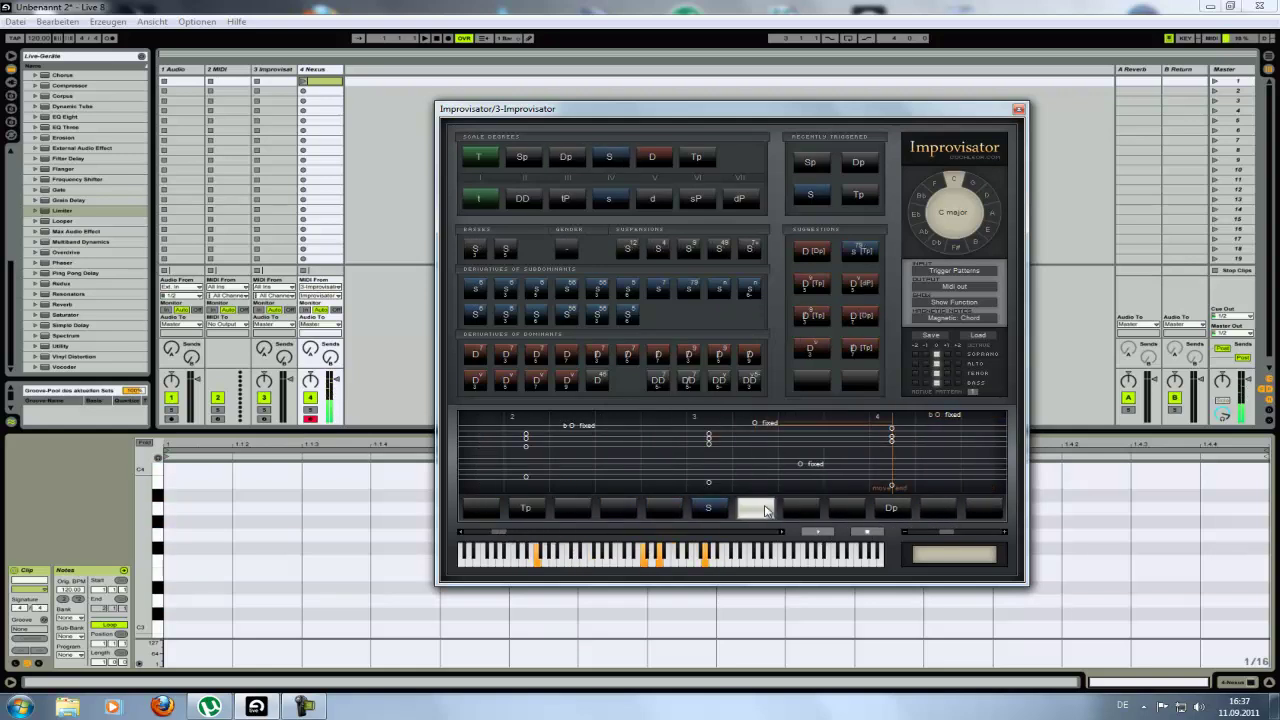
pyautogui.click(708, 508)
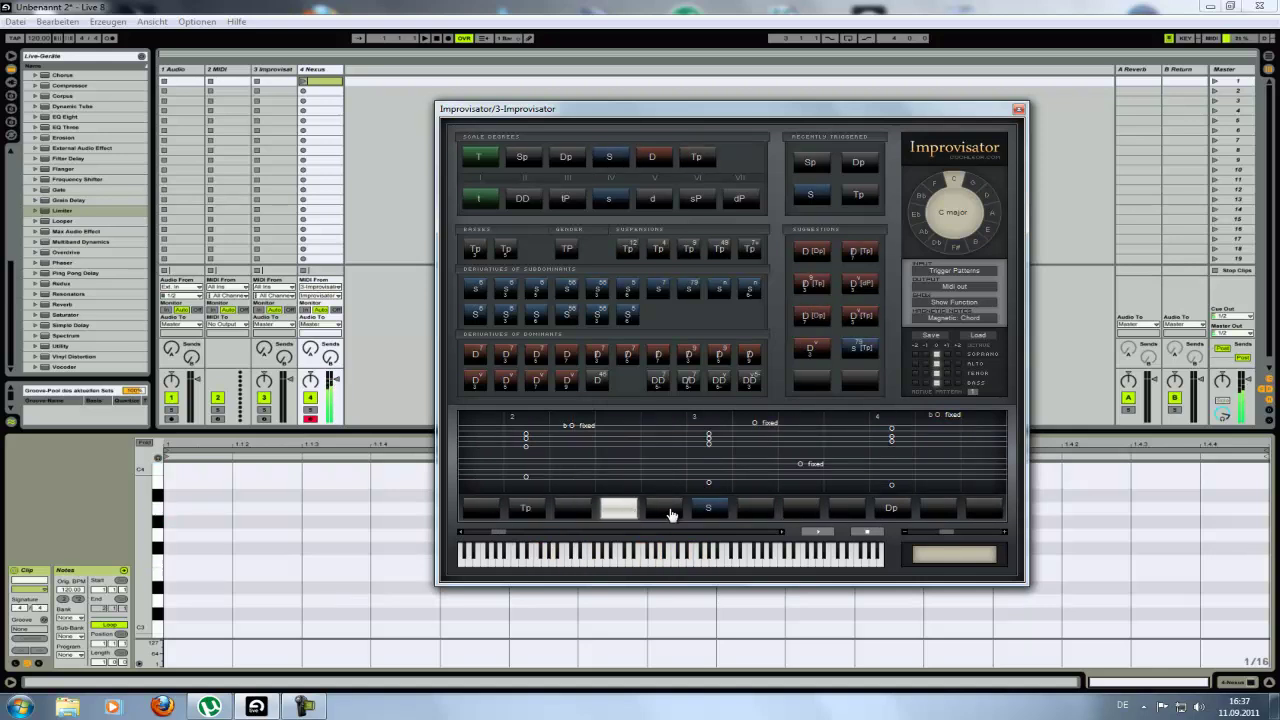
pyautogui.moveTo(801, 463); pyautogui.dragTo(799, 427)
pyautogui.click(816, 531)
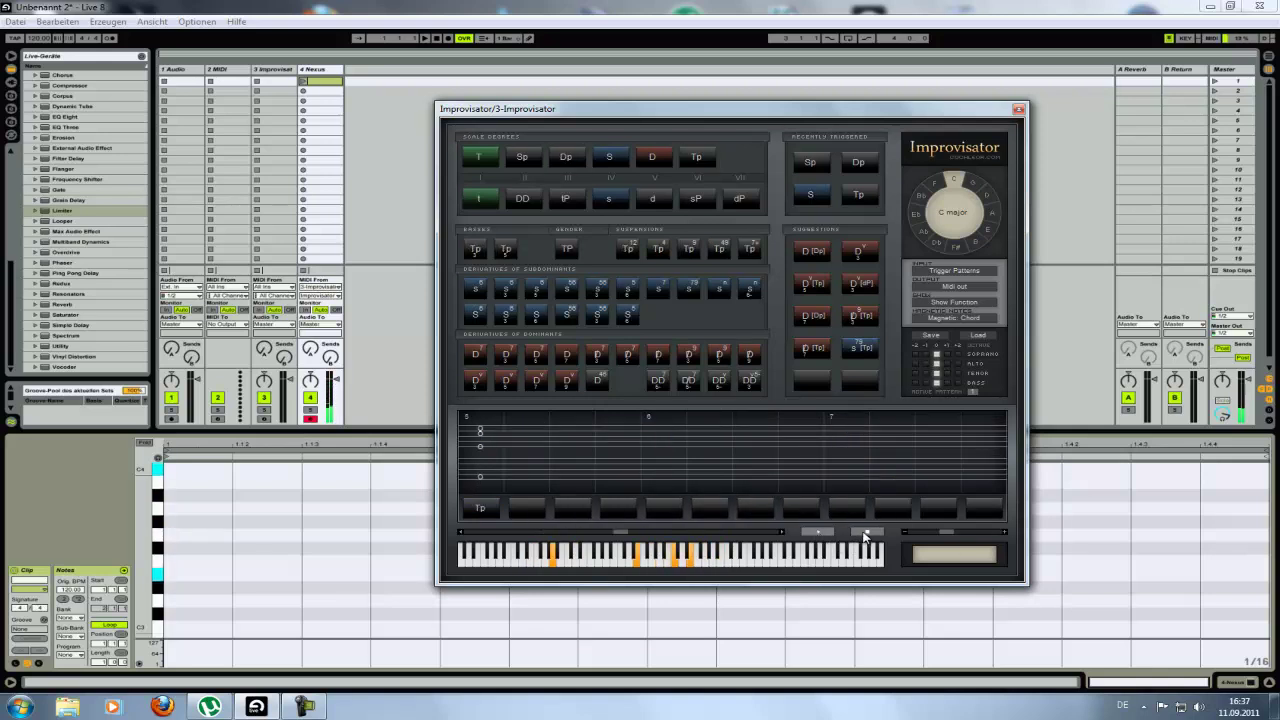
pyautogui.moveTo(621, 533); pyautogui.dragTo(460, 532)
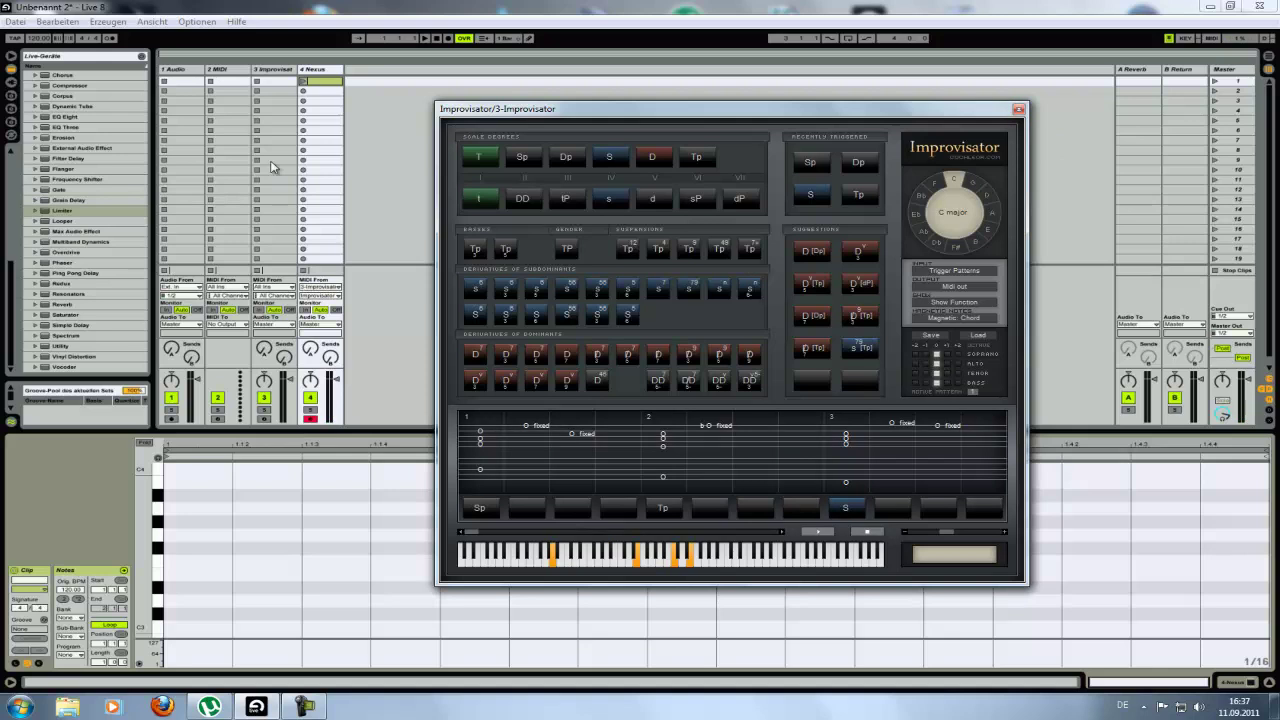
# Record the Improvisator progression into a new clip in the Nexus track's second slot, and open the clip's notes without the plug-in window.
pyautogui.click(303, 91)
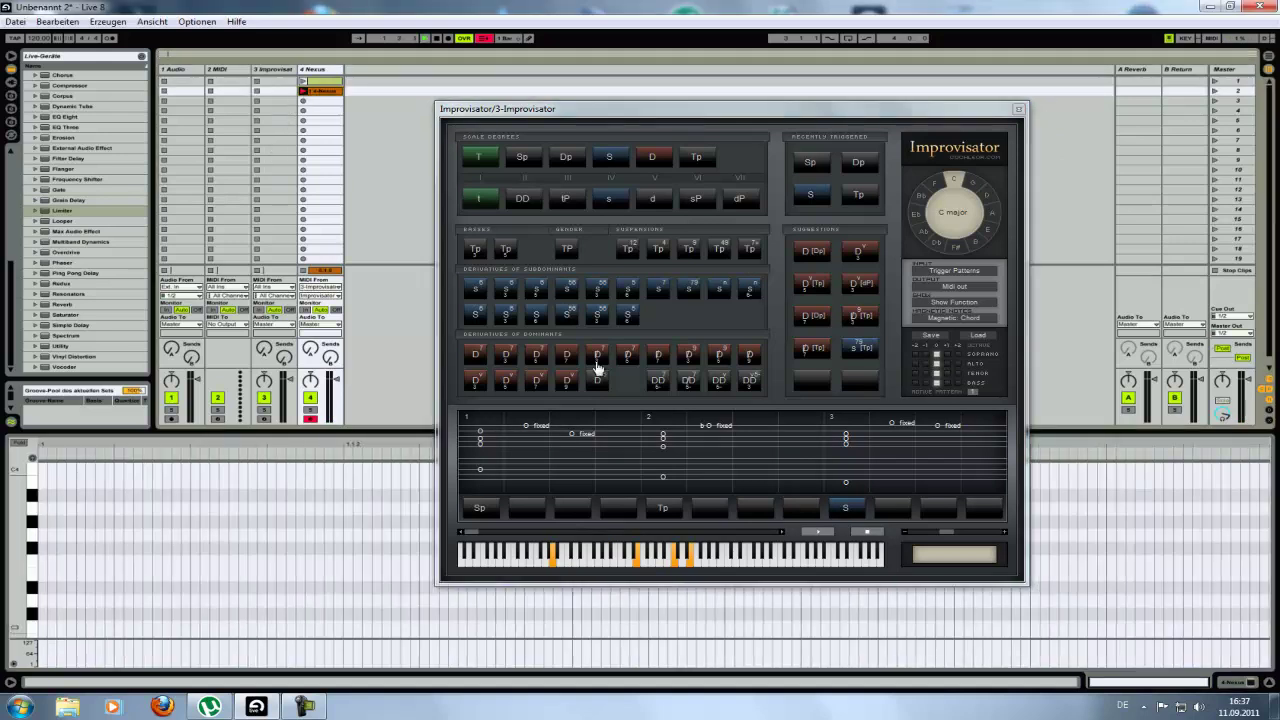
pyautogui.click(818, 533)
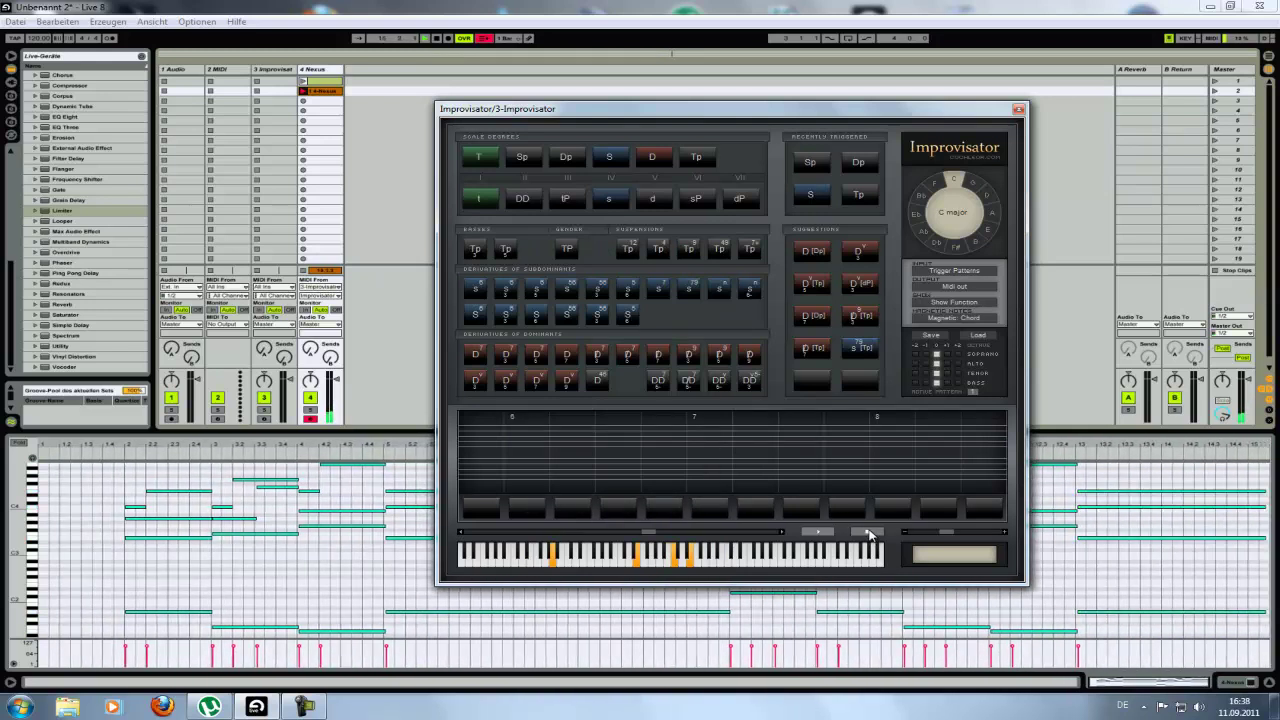
pyautogui.click(380, 167)
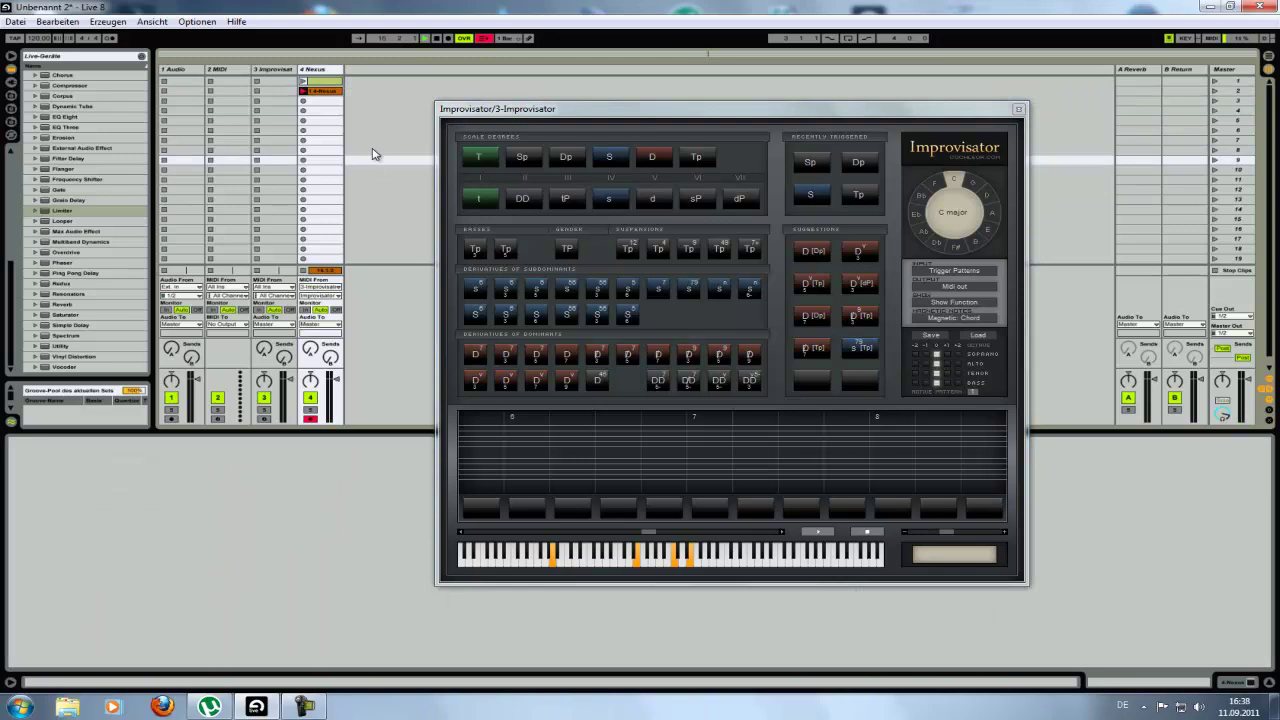
pyautogui.click(322, 91)
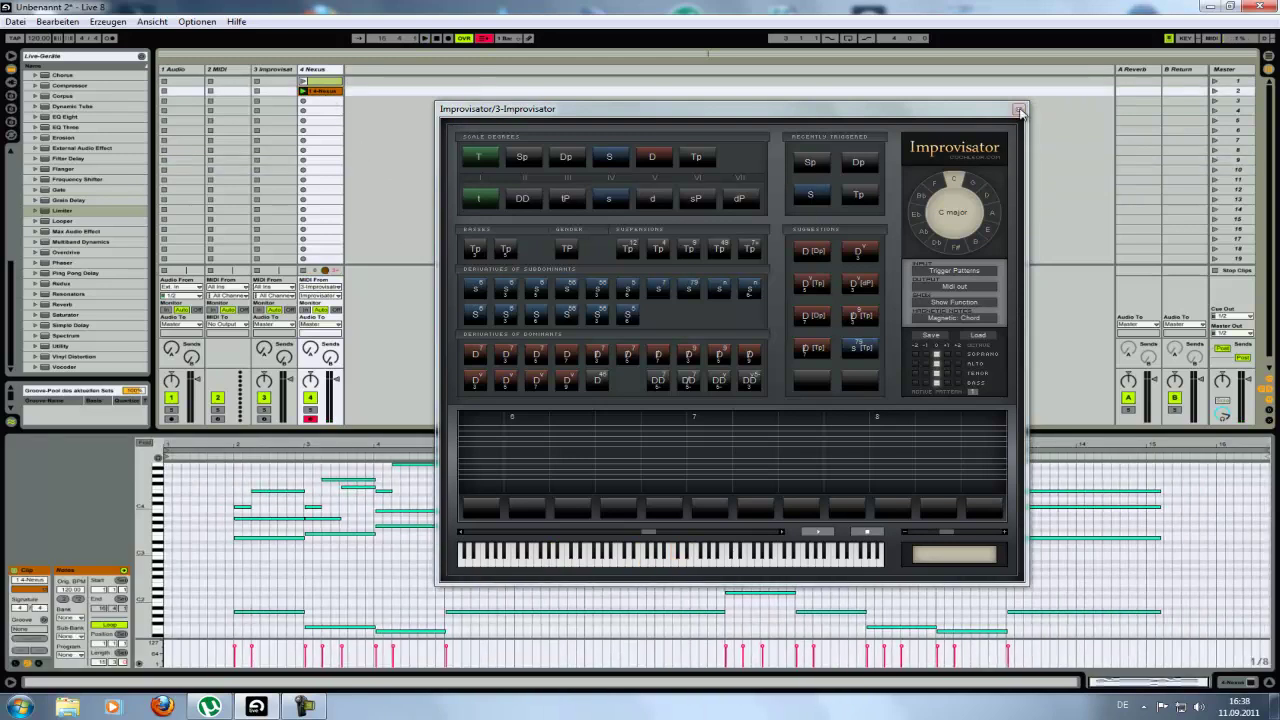
pyautogui.click(1017, 112)
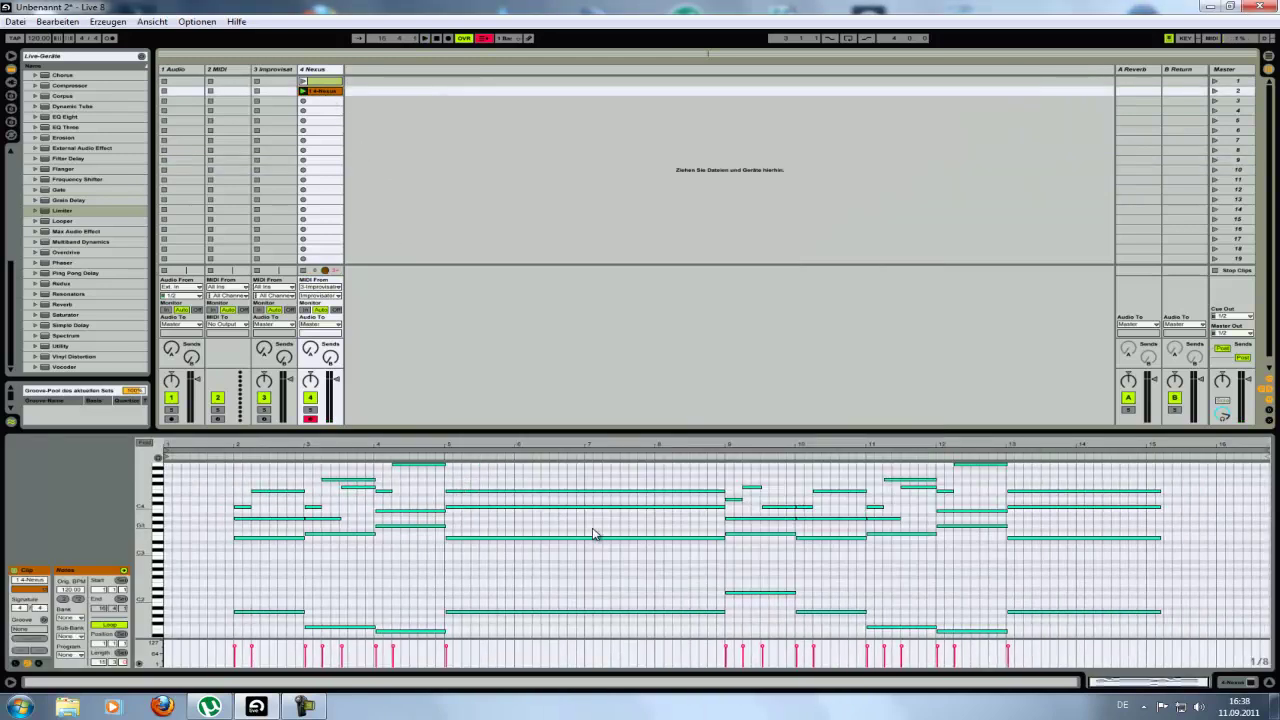
# Audition parts of the recorded clip and delete all notes of the first take before bar 9.
pyautogui.click(406, 455)
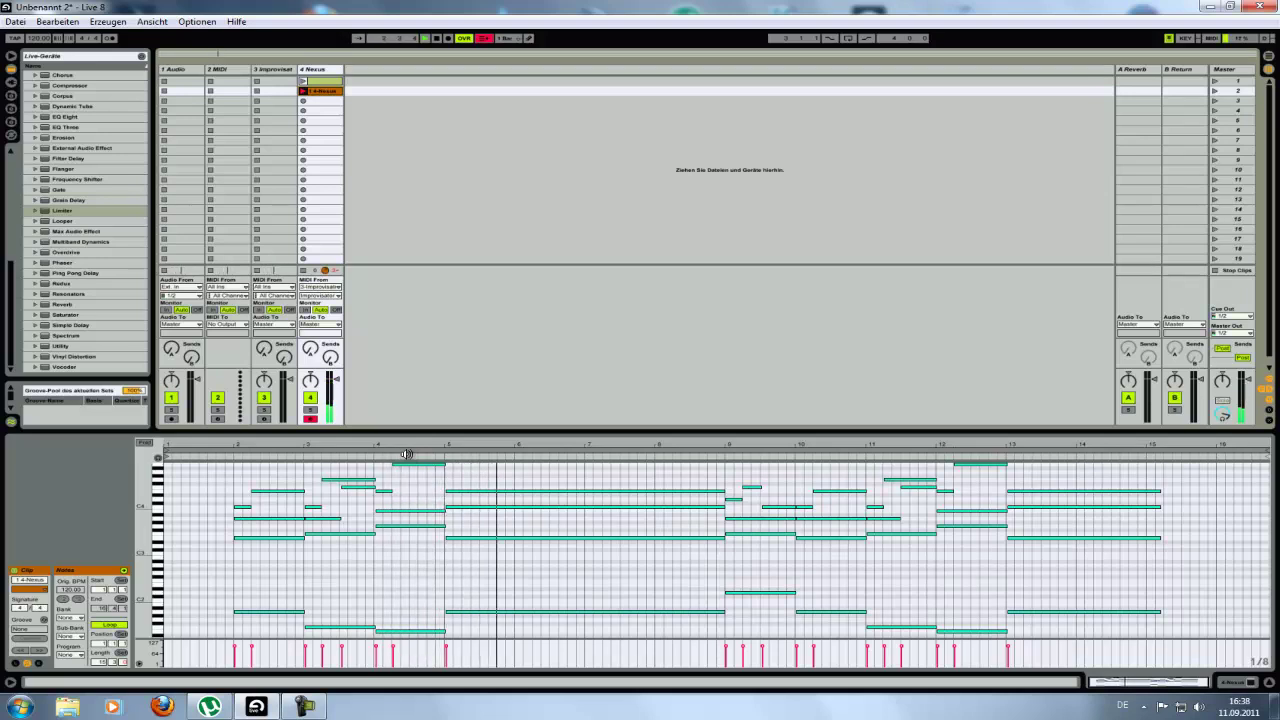
pyautogui.click(723, 456)
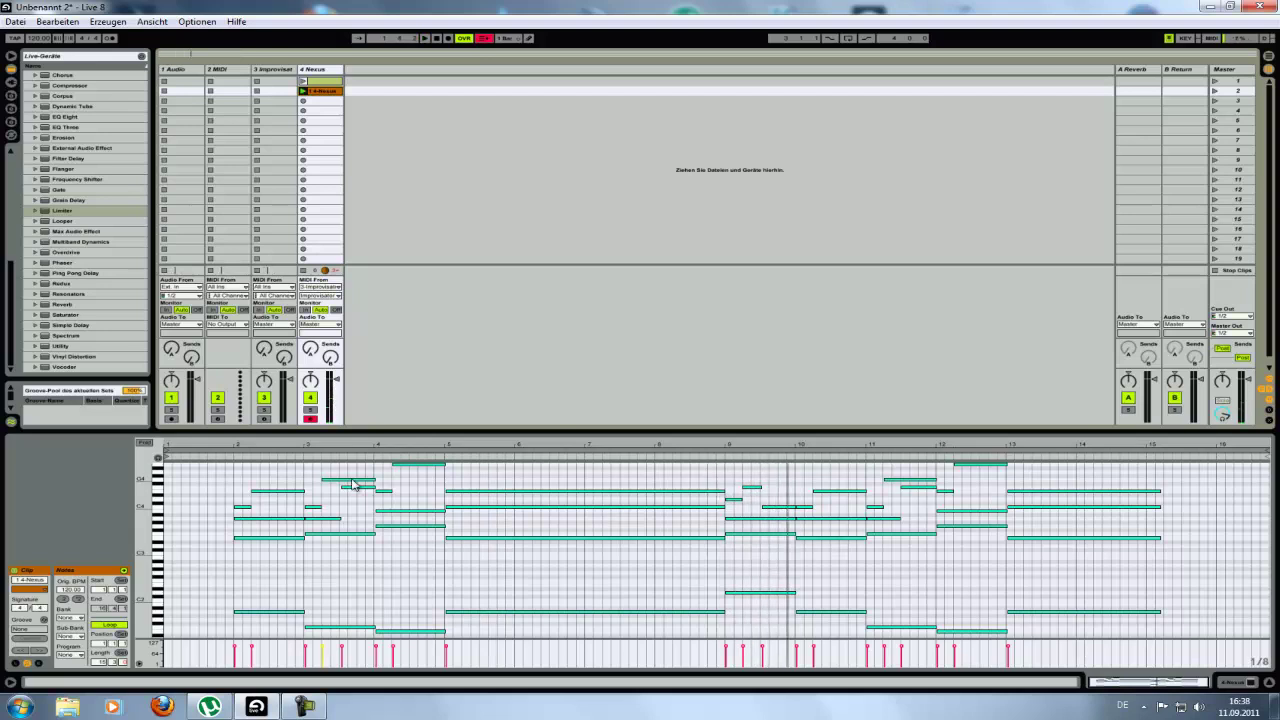
pyautogui.moveTo(223, 462); pyautogui.dragTo(715, 640)
pyautogui.press('Delete')
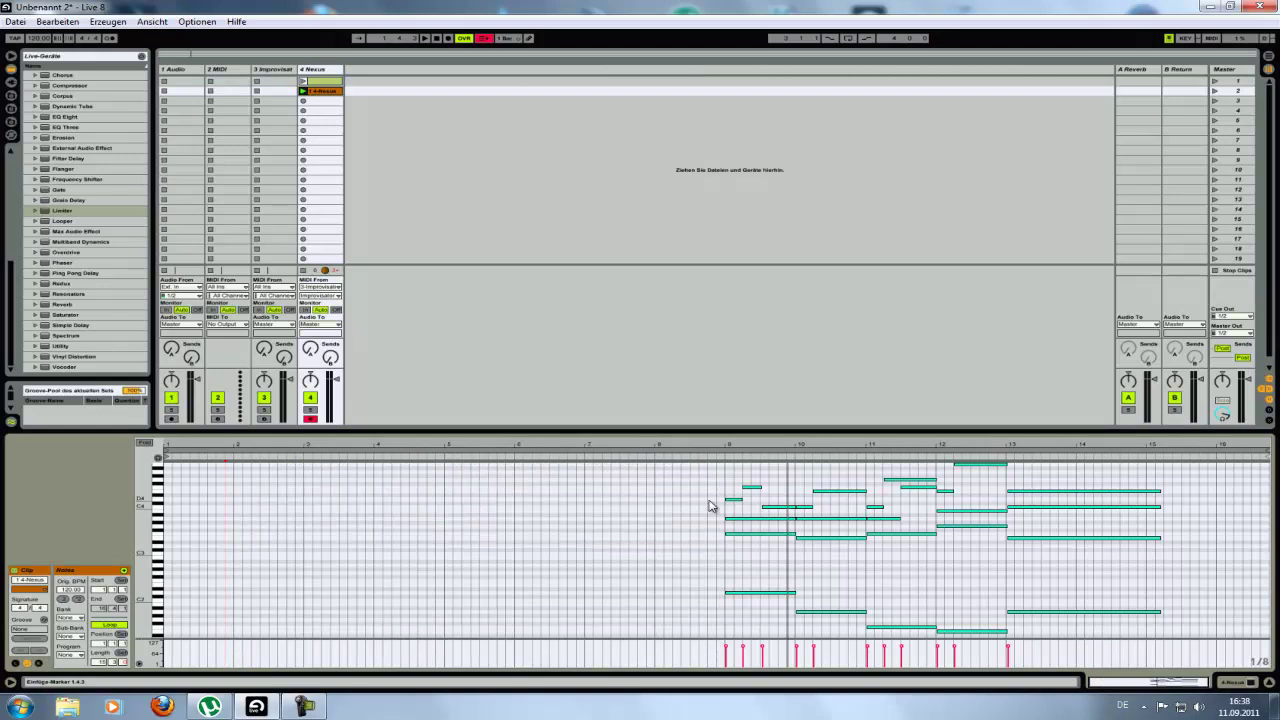
# Fold the note editor to the used pitches and move all remaining notes to the start of bar 1.
pyautogui.moveTo(713, 470); pyautogui.dragTo(1151, 645)
pyautogui.click(144, 442)
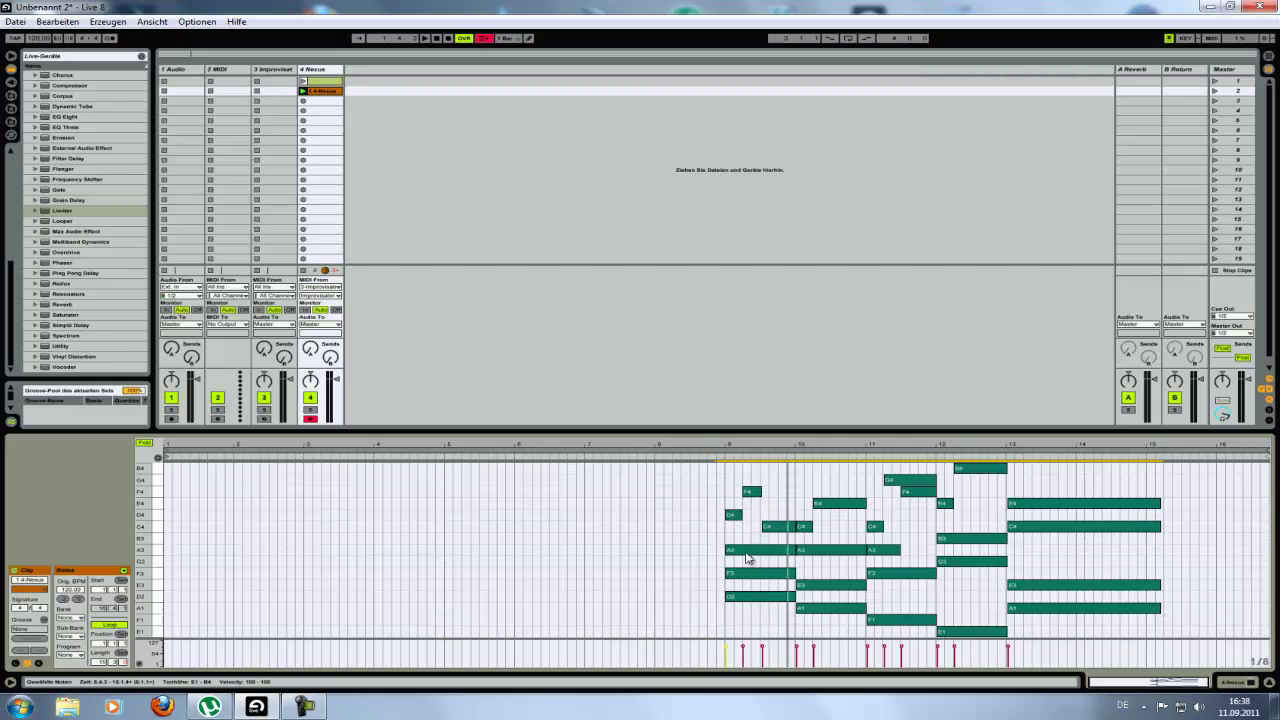
pyautogui.moveTo(746, 556); pyautogui.dragTo(172, 569)
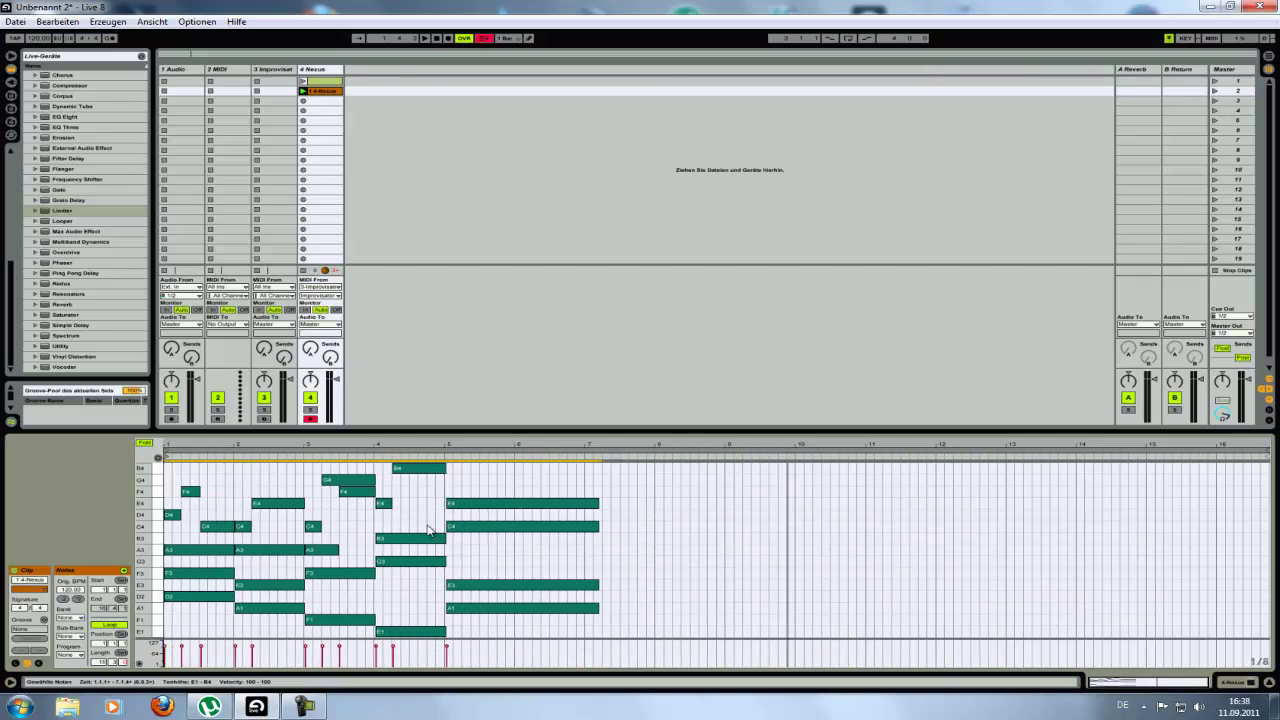
pyautogui.rightClick(485, 510)
pyautogui.click(497, 521)
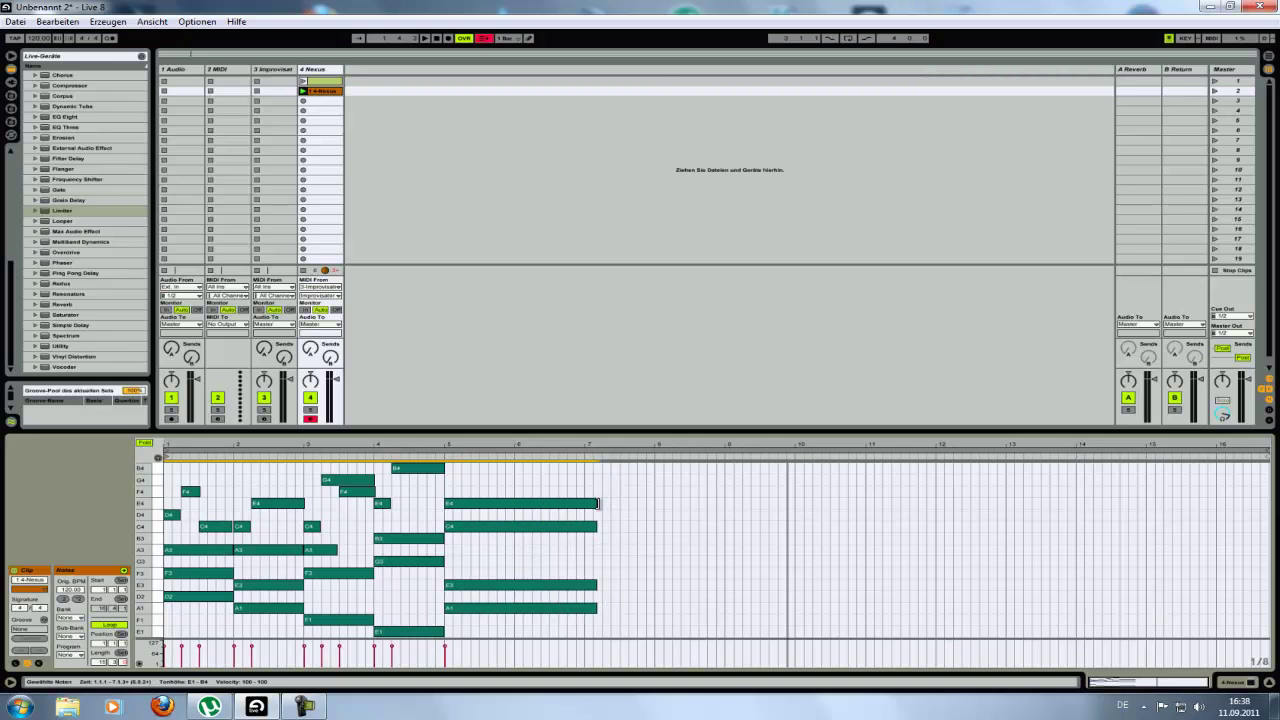
# Trim the last chord's four notes and the clip's loop to end at bar 7, and play the clip.
pyautogui.moveTo(596, 503); pyautogui.dragTo(587, 503)
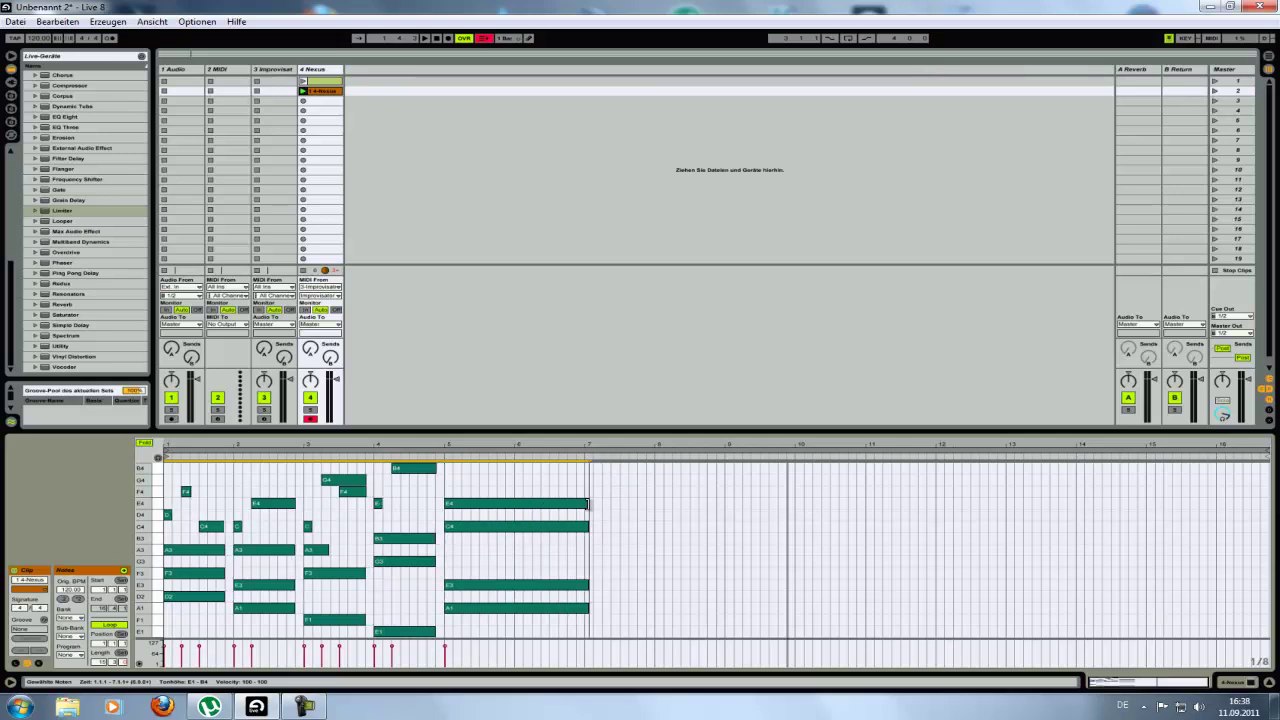
pyautogui.hotkey('ctrl', 'z')
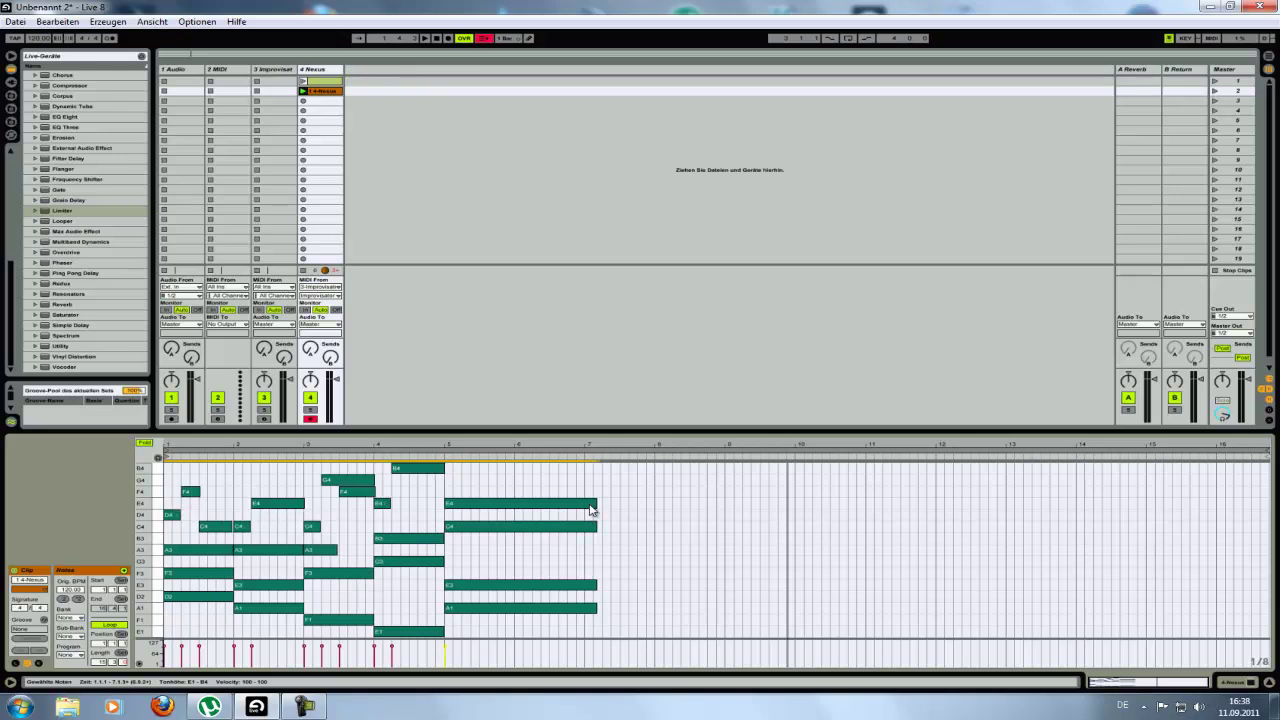
pyautogui.click(599, 516)
pyautogui.moveTo(596, 503); pyautogui.dragTo(586, 526)
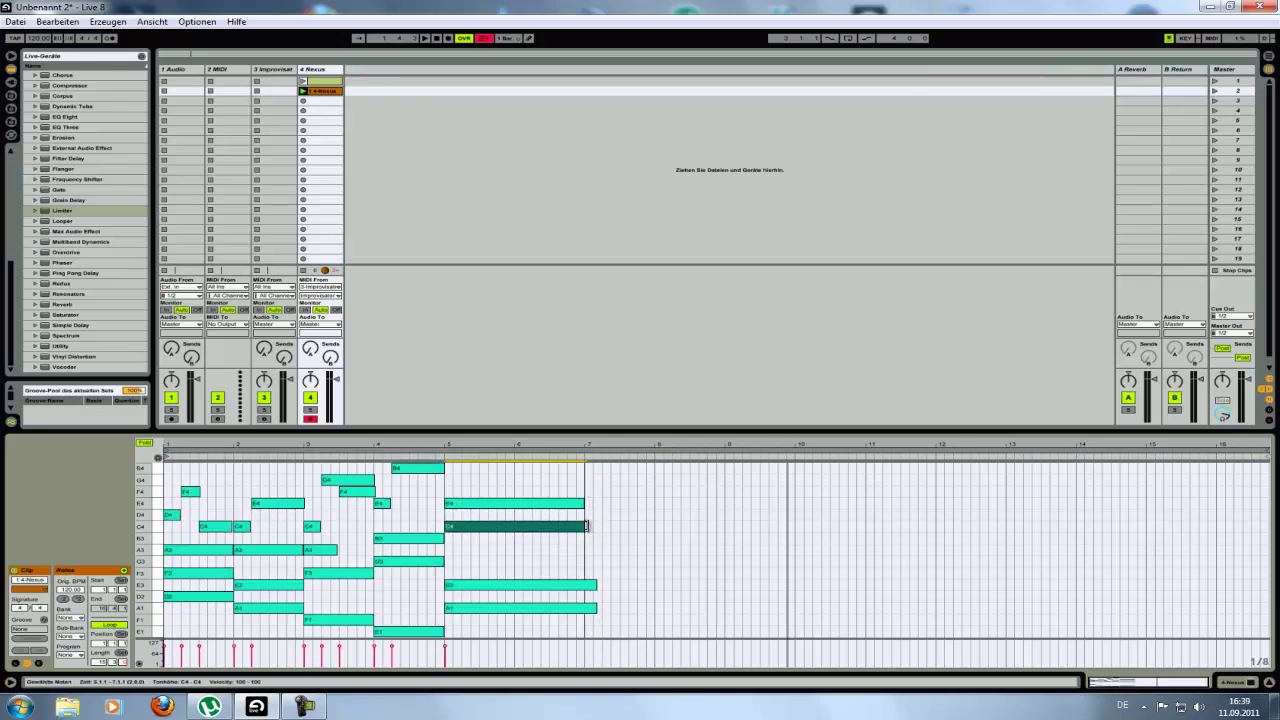
pyautogui.moveTo(596, 584); pyautogui.dragTo(584, 607)
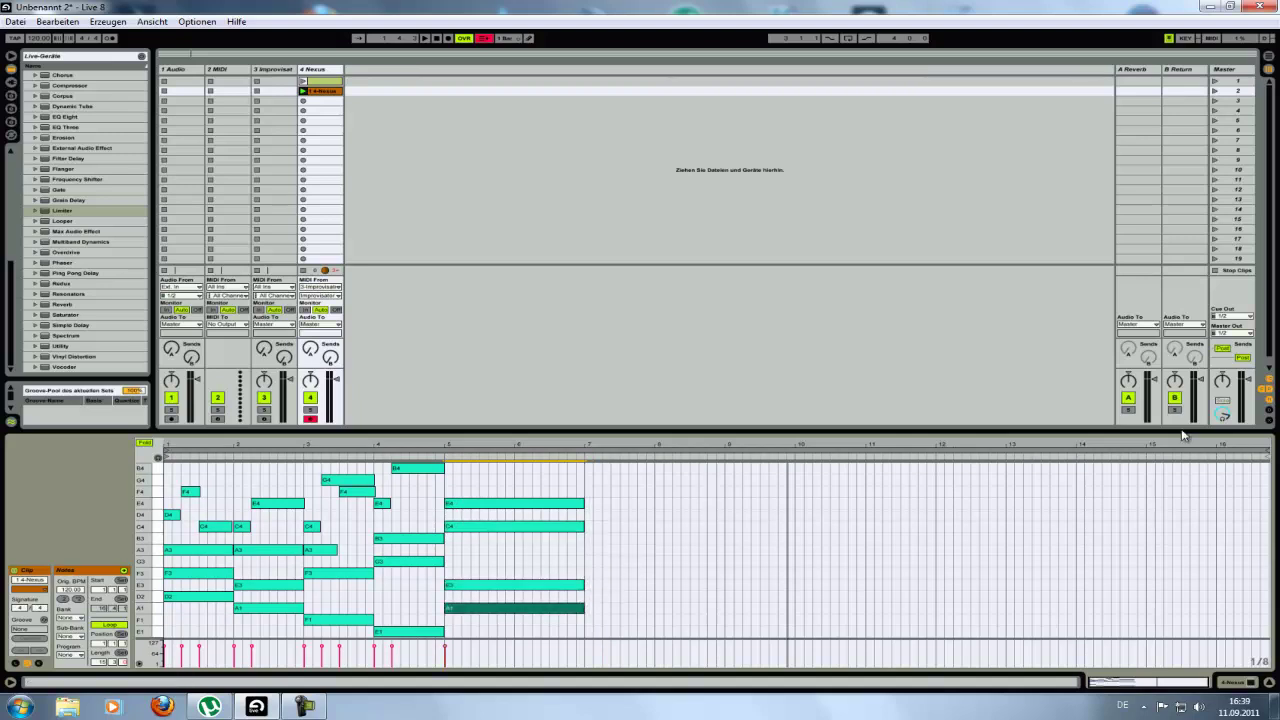
pyautogui.hotkey('ctrl', 'a')
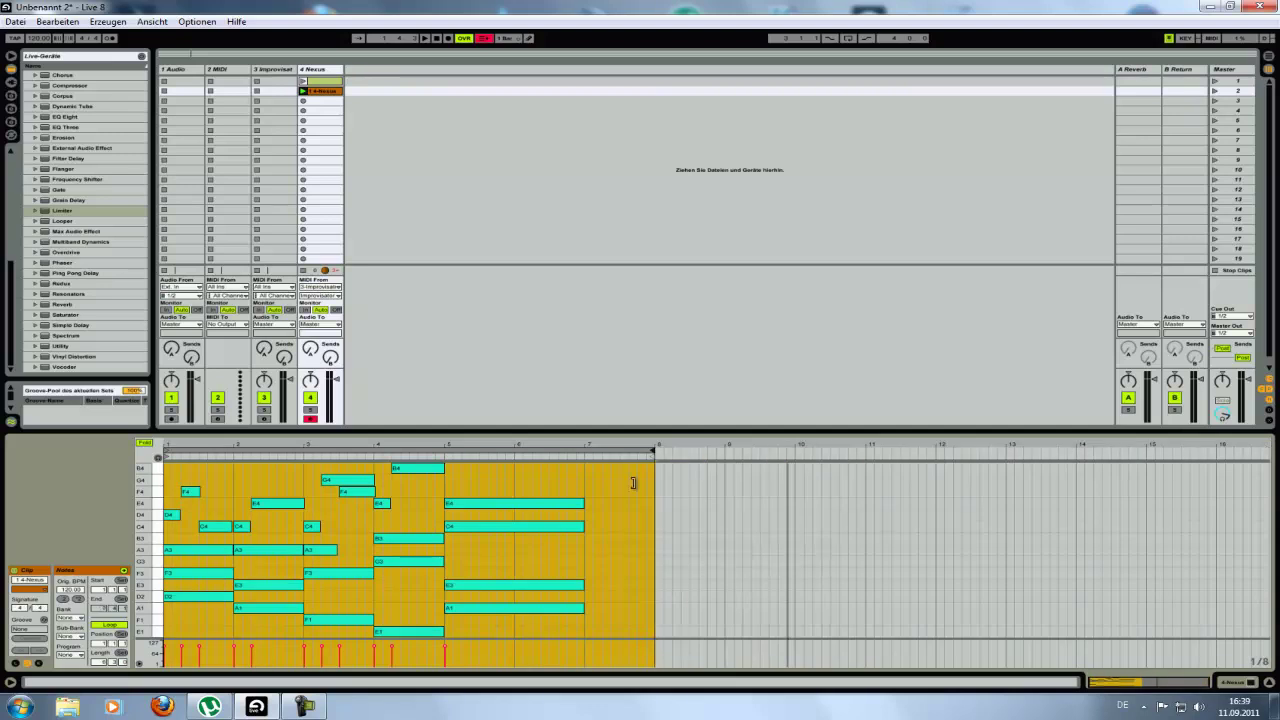
pyautogui.press('space')
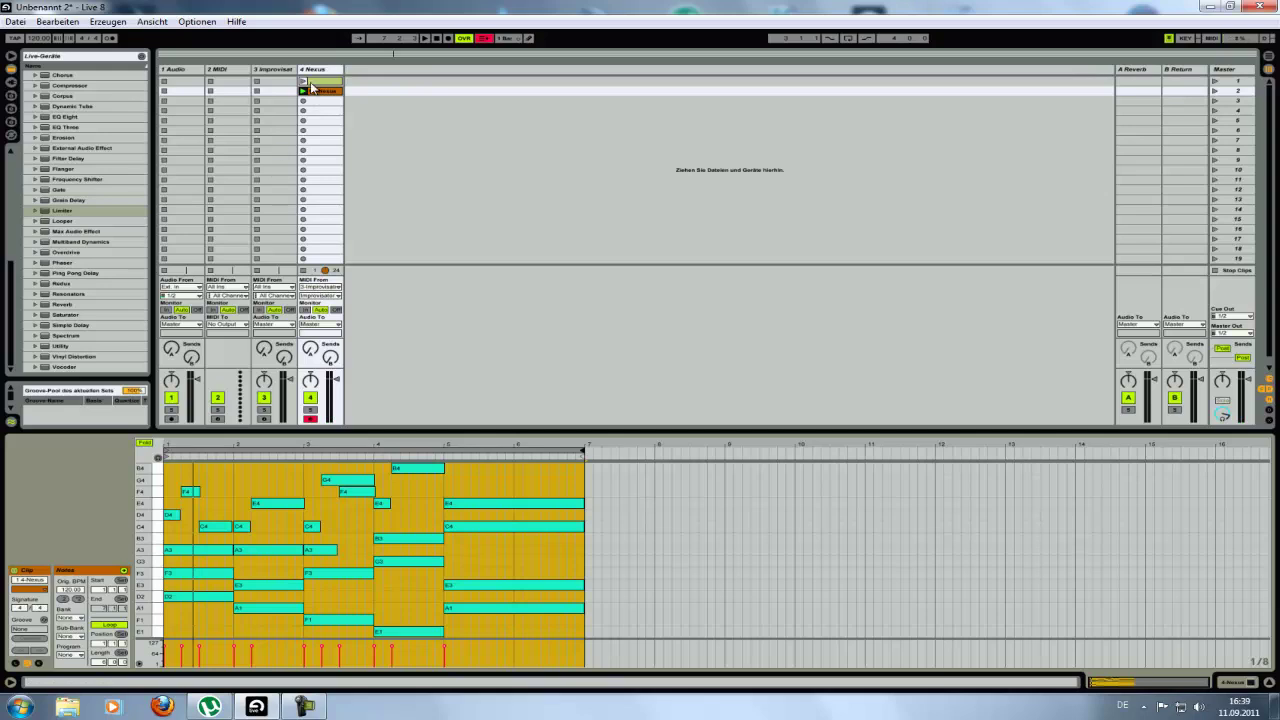
# Duplicate the Nexus track and open the Nexus plug-in window of the copy.
pyautogui.moveTo(313, 74); pyautogui.dragTo(372, 76)
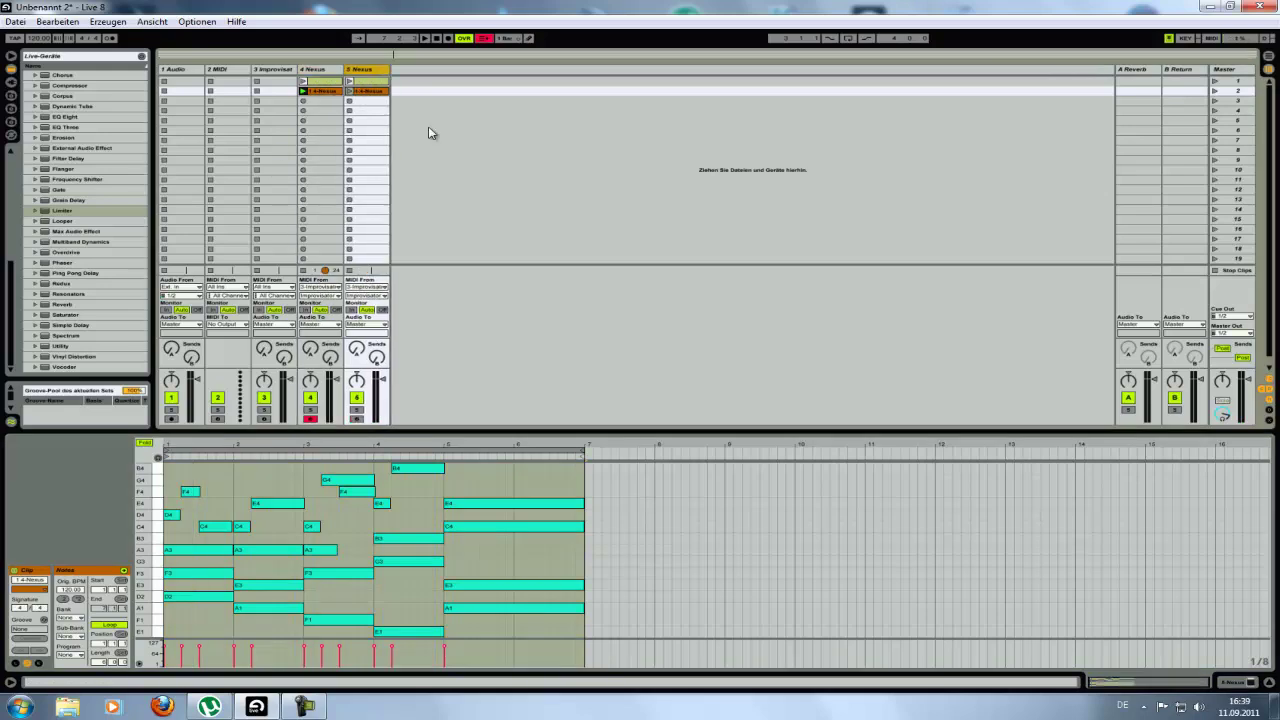
pyautogui.click(375, 82)
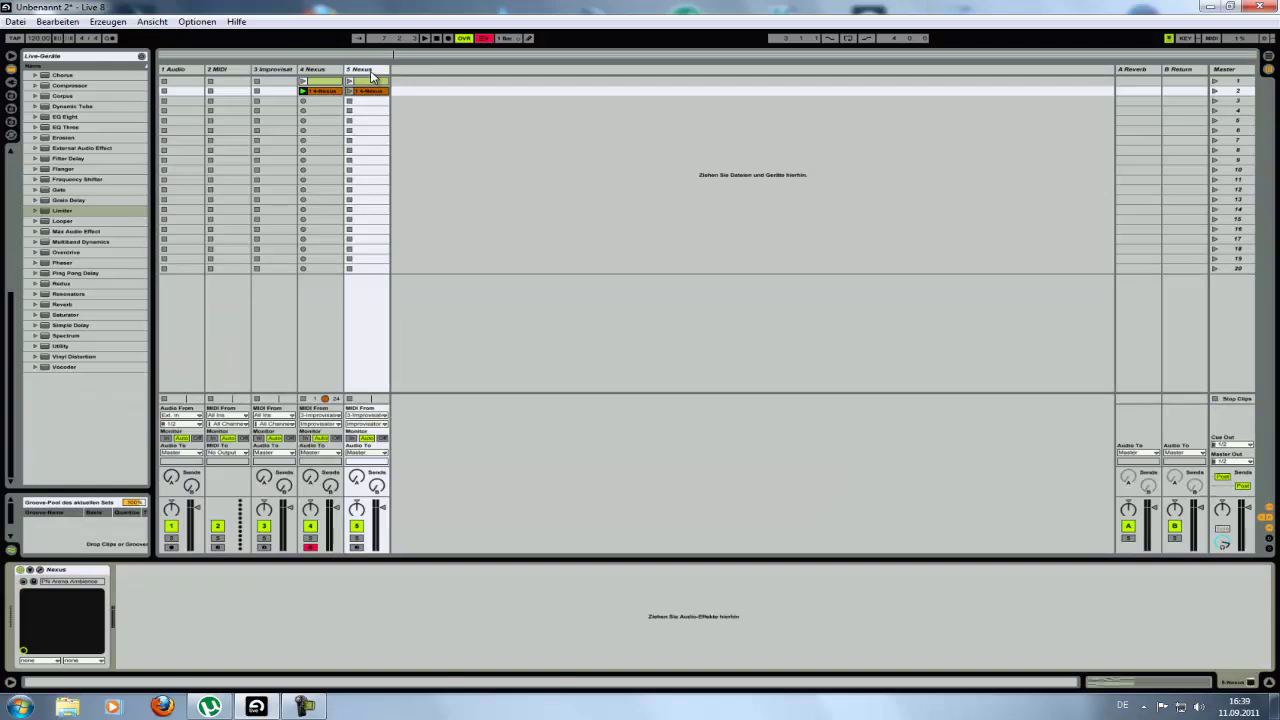
pyautogui.click(41, 570)
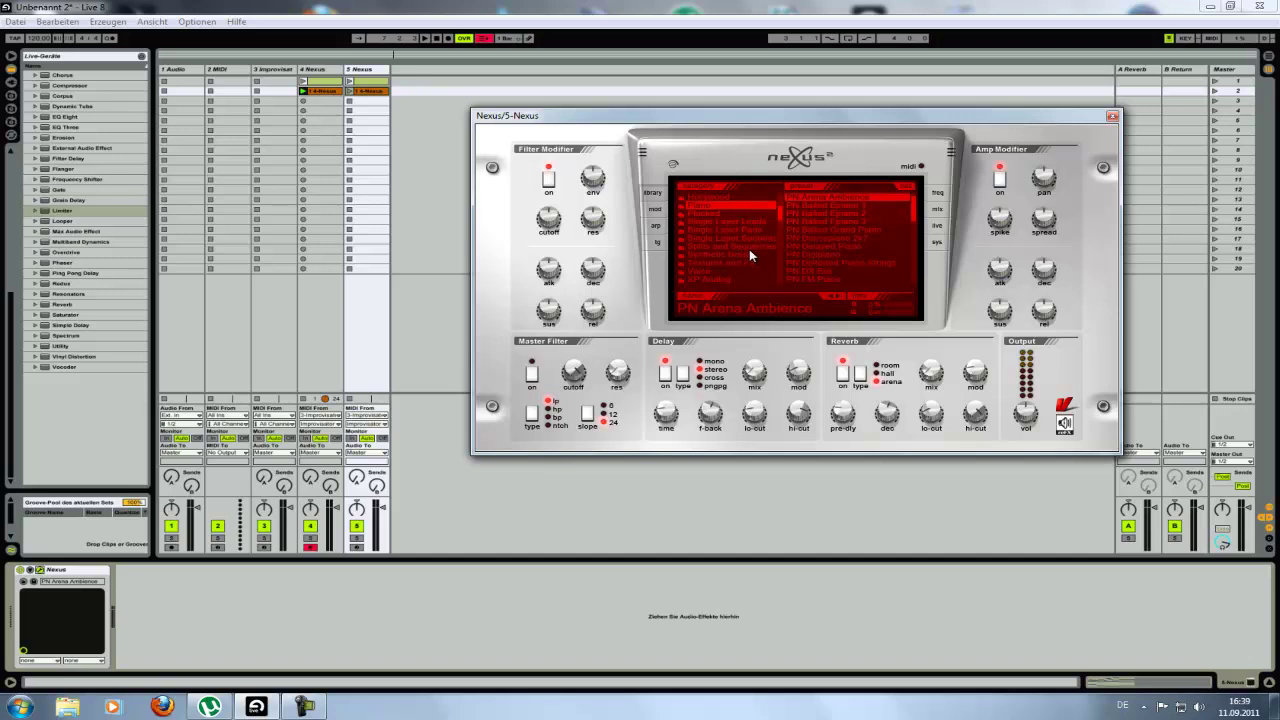
# Load the CL Flute and Strings preset from the Classical category into the duplicate track's Nexus.
pyautogui.scroll(2, 780, 207)
pyautogui.scroll(1, 784, 204)
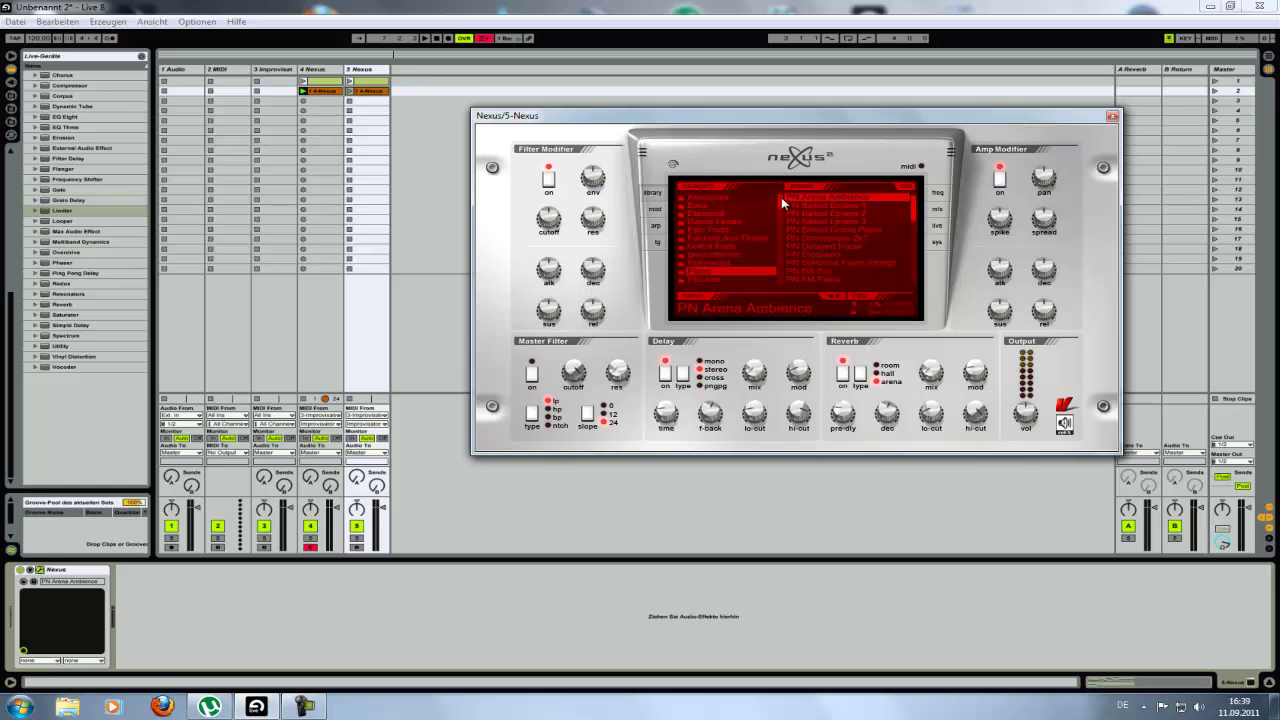
pyautogui.click(735, 214)
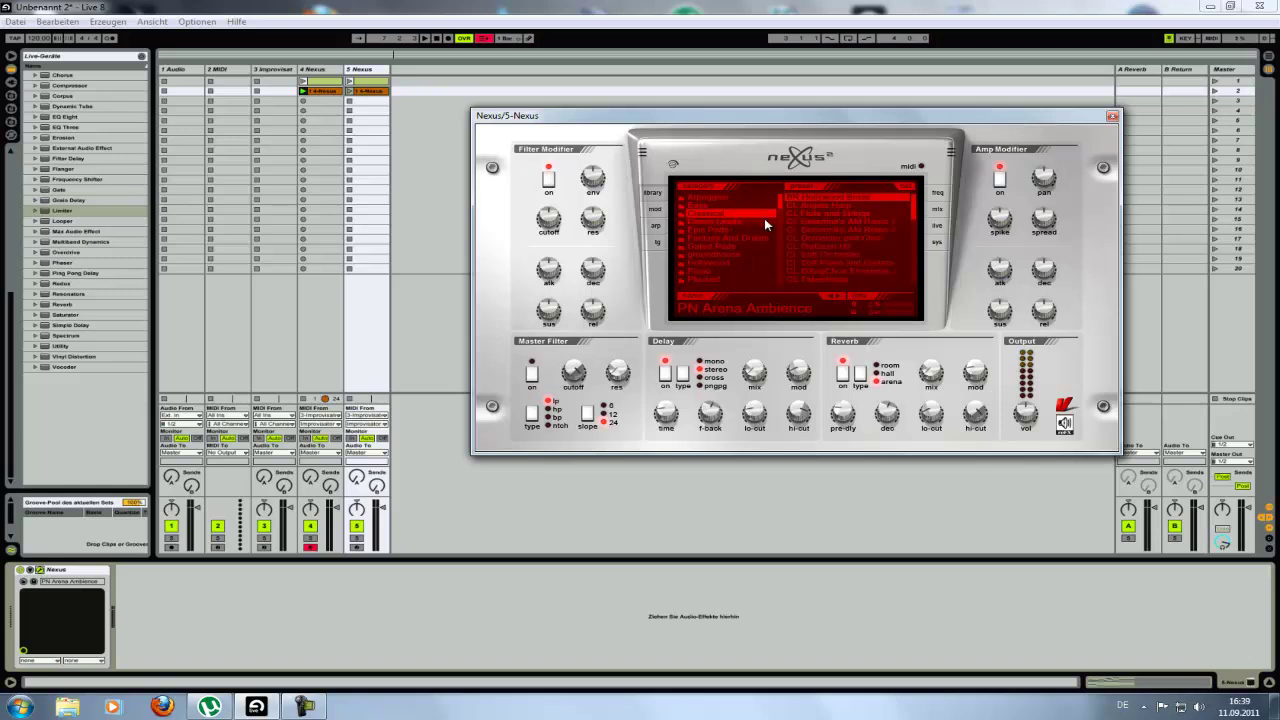
pyautogui.click(817, 212)
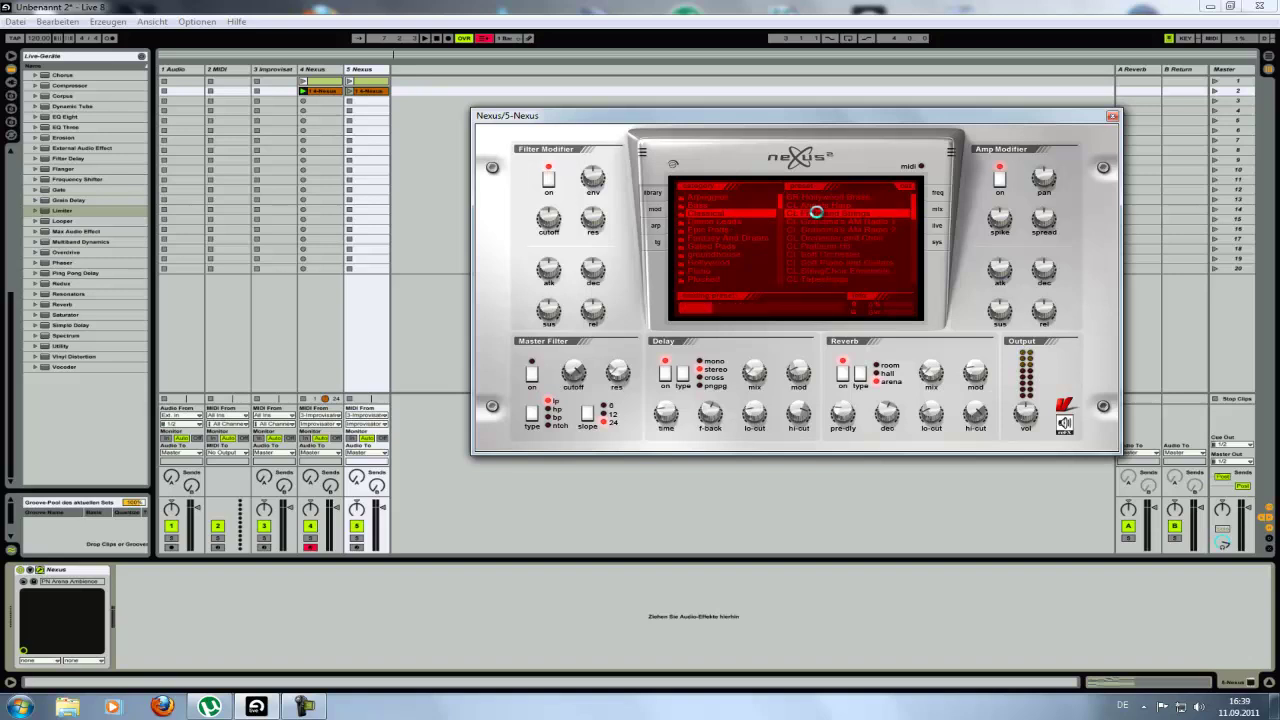
# Play both Nexus clips together with track 4 disarmed, and lower the duplicate track's volume.
pyautogui.click(351, 91)
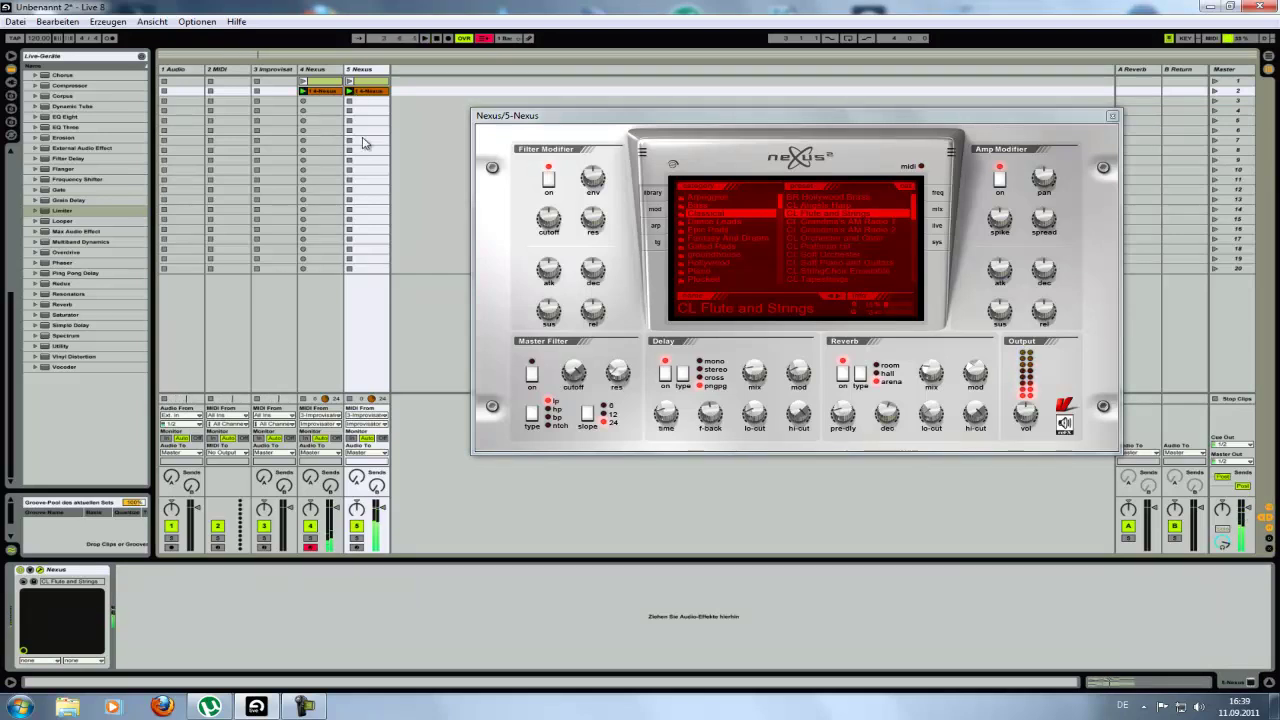
pyautogui.click(315, 93)
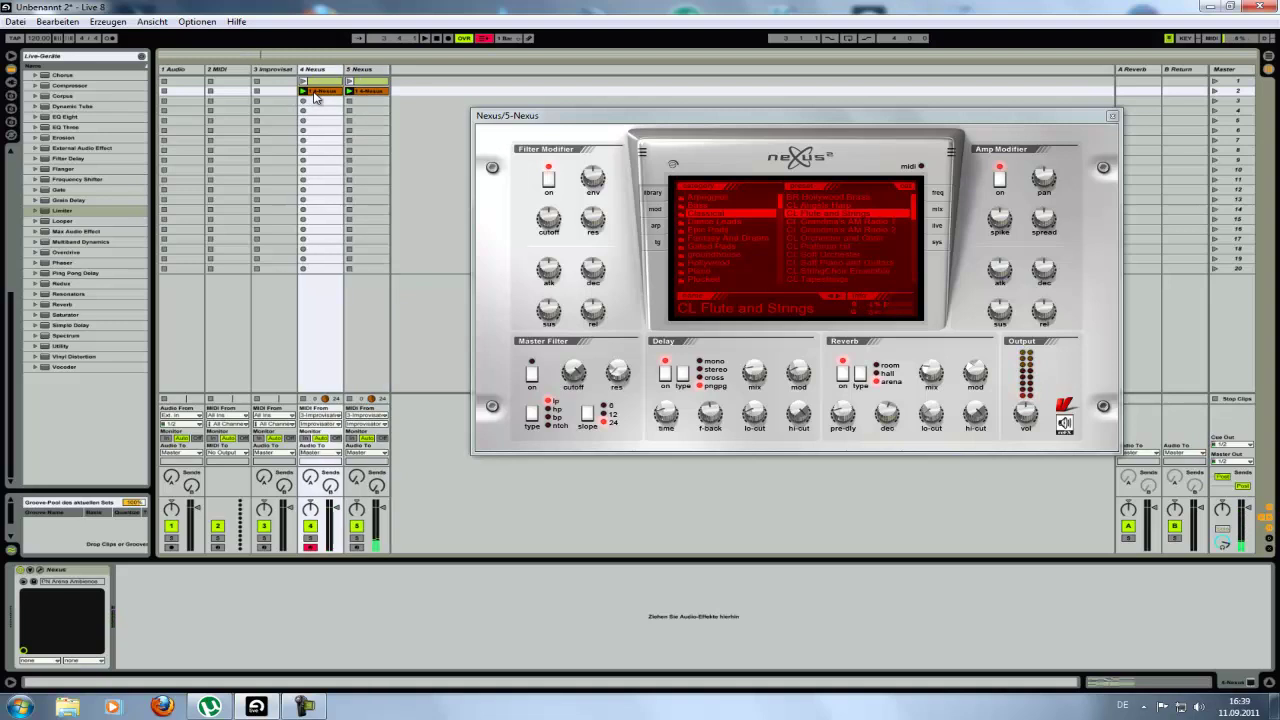
pyautogui.doubleClick(315, 93)
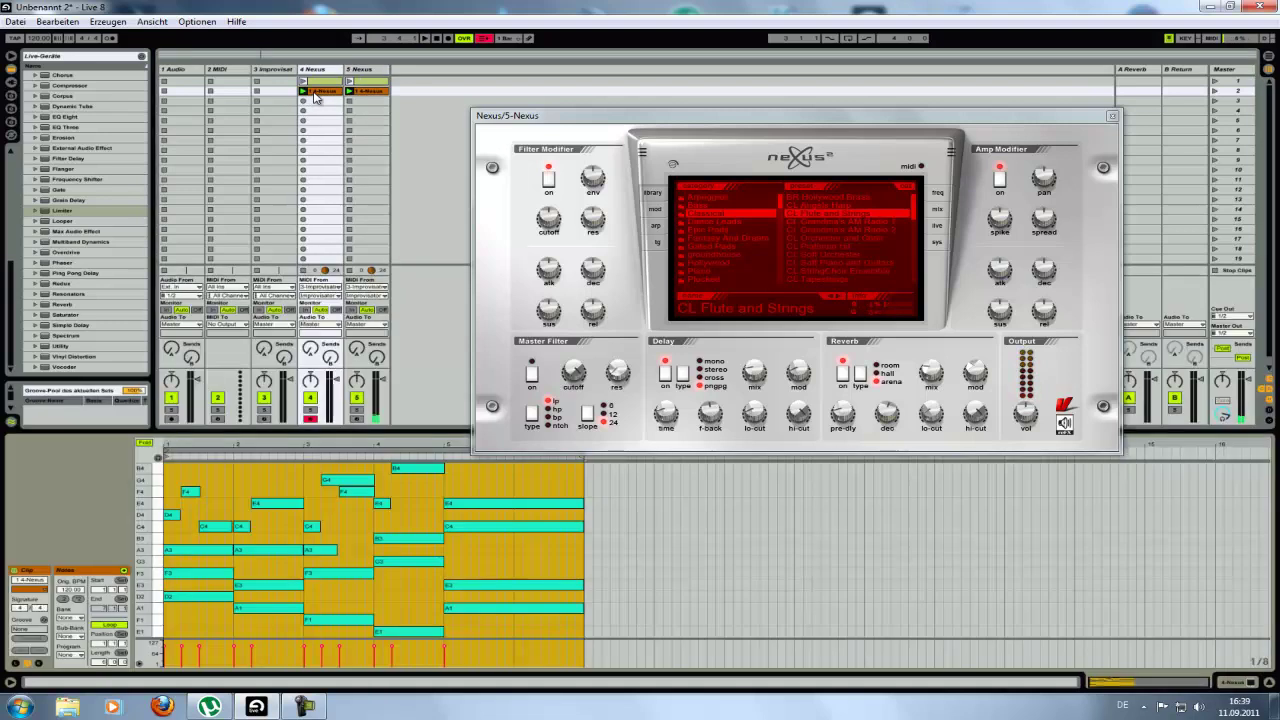
pyautogui.click(309, 418)
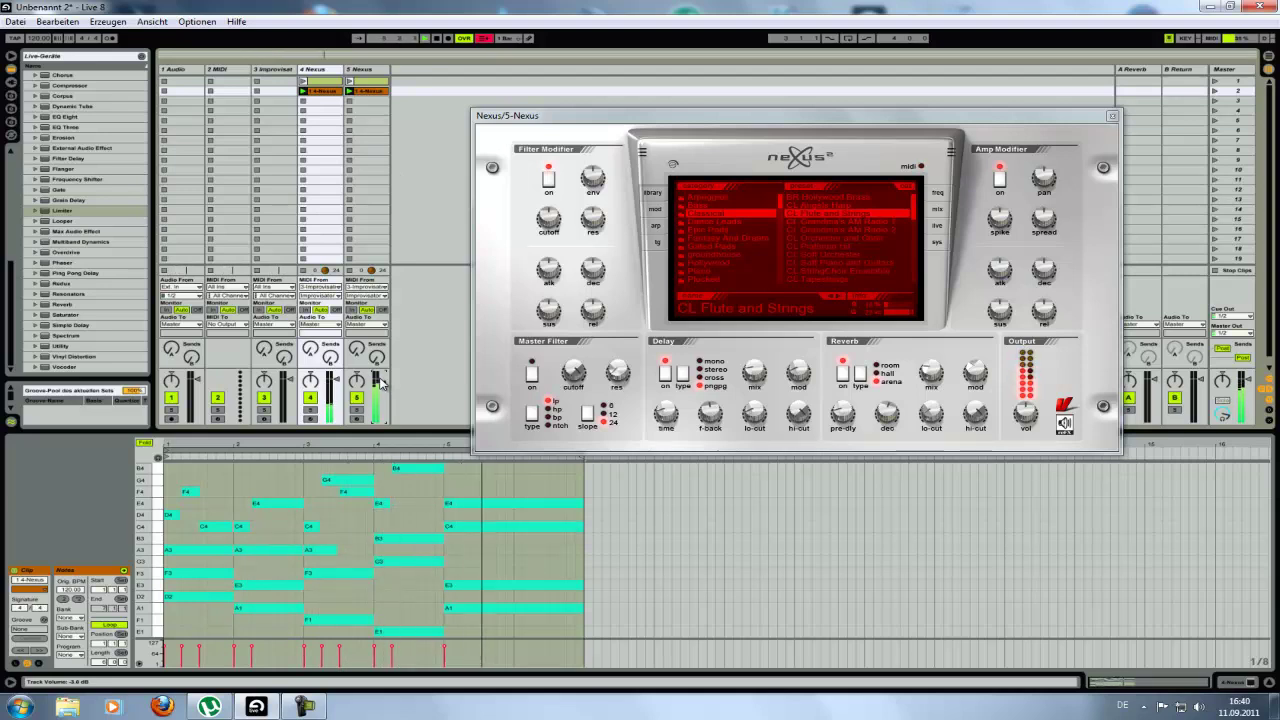
# Build an arpeggiator pattern in track 4's Nexus by shifting individual steps up or down, and play it back.
pyautogui.click(657, 229)
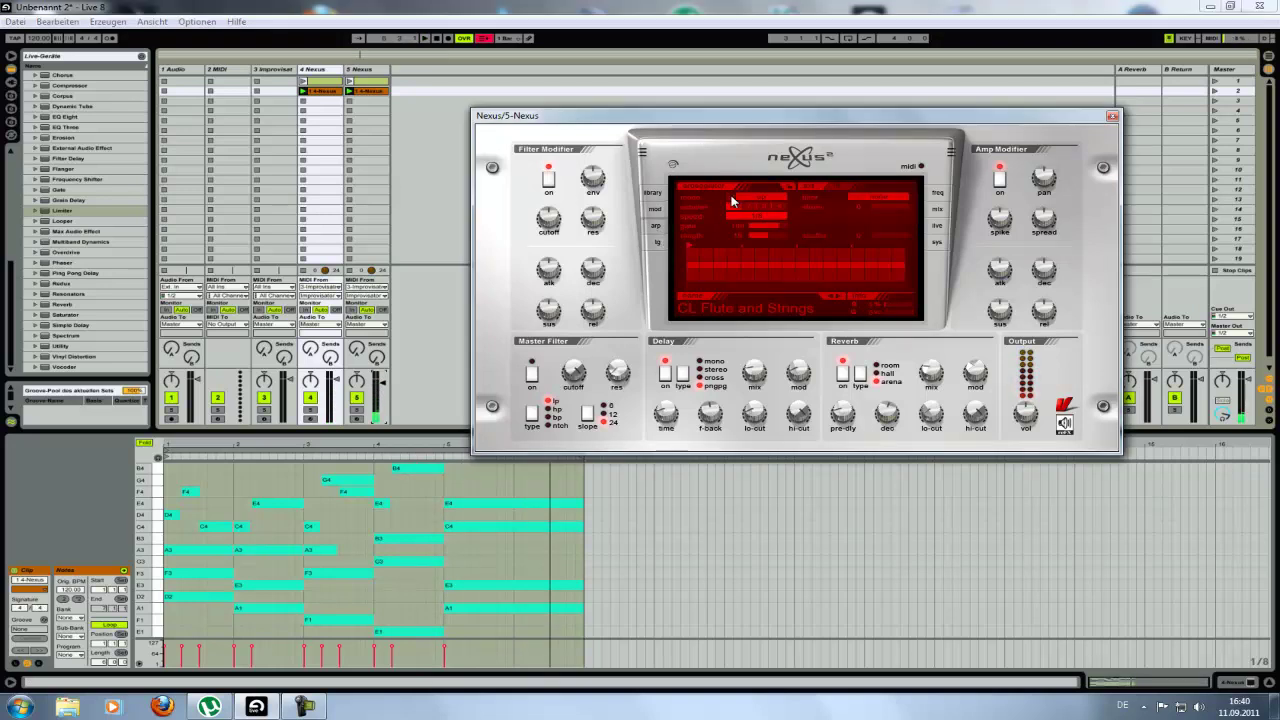
pyautogui.click(318, 70)
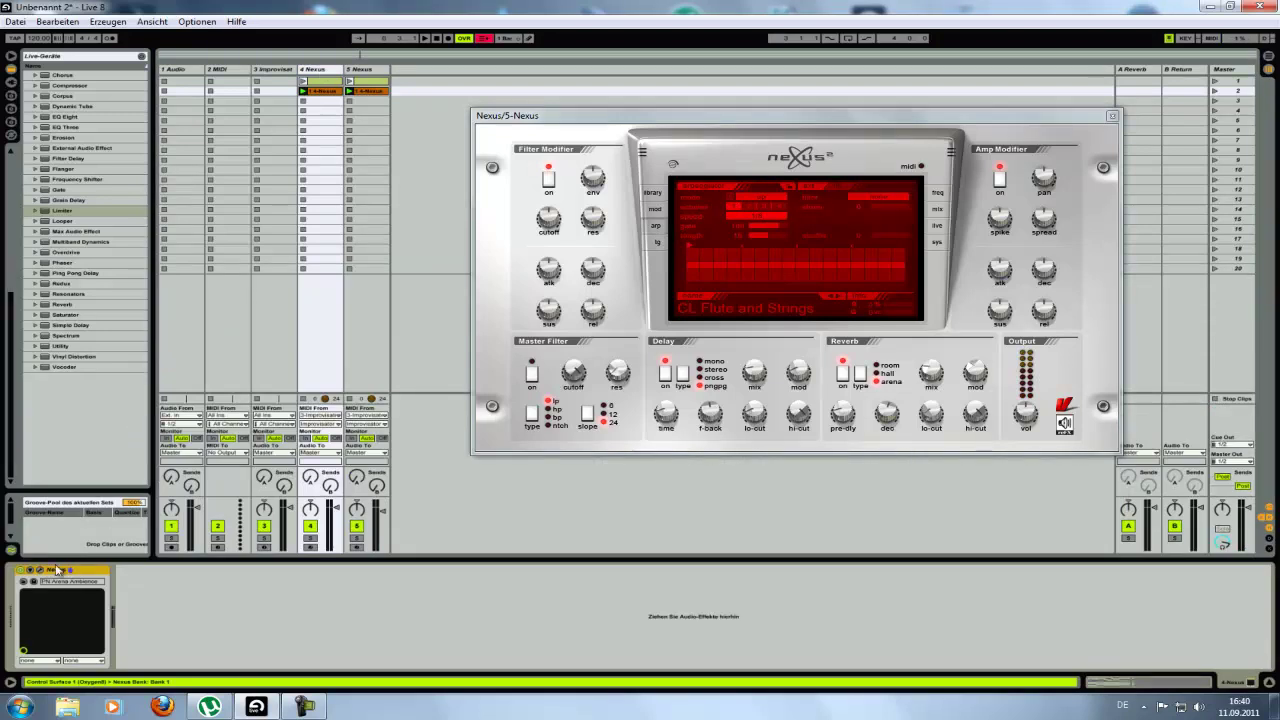
pyautogui.click(41, 572)
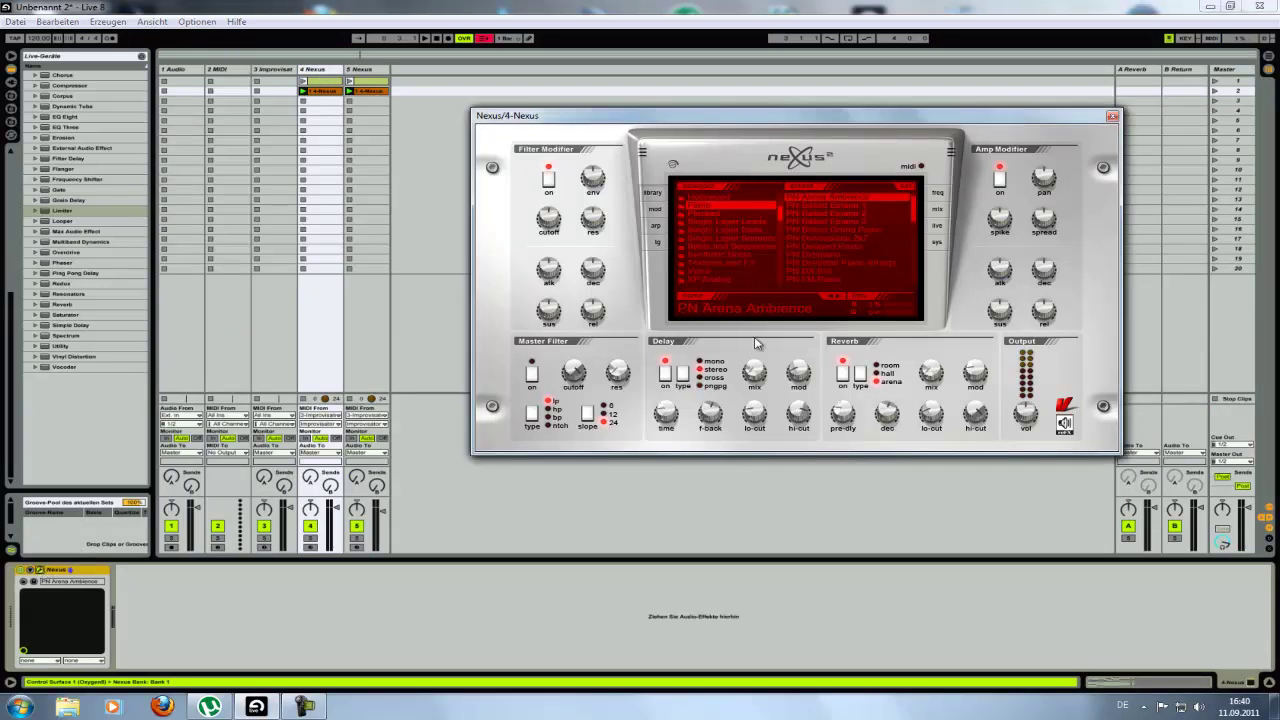
pyautogui.click(656, 227)
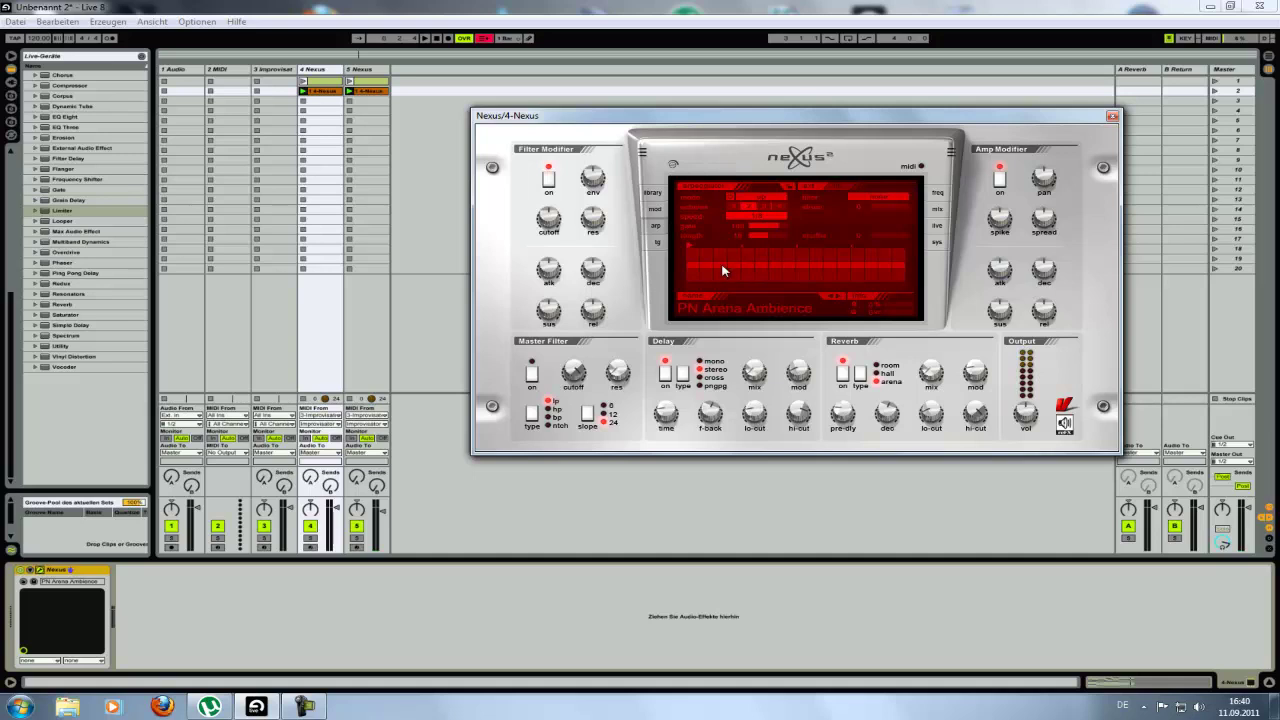
pyautogui.click(762, 262)
pyautogui.click(806, 264)
pyautogui.press('space')
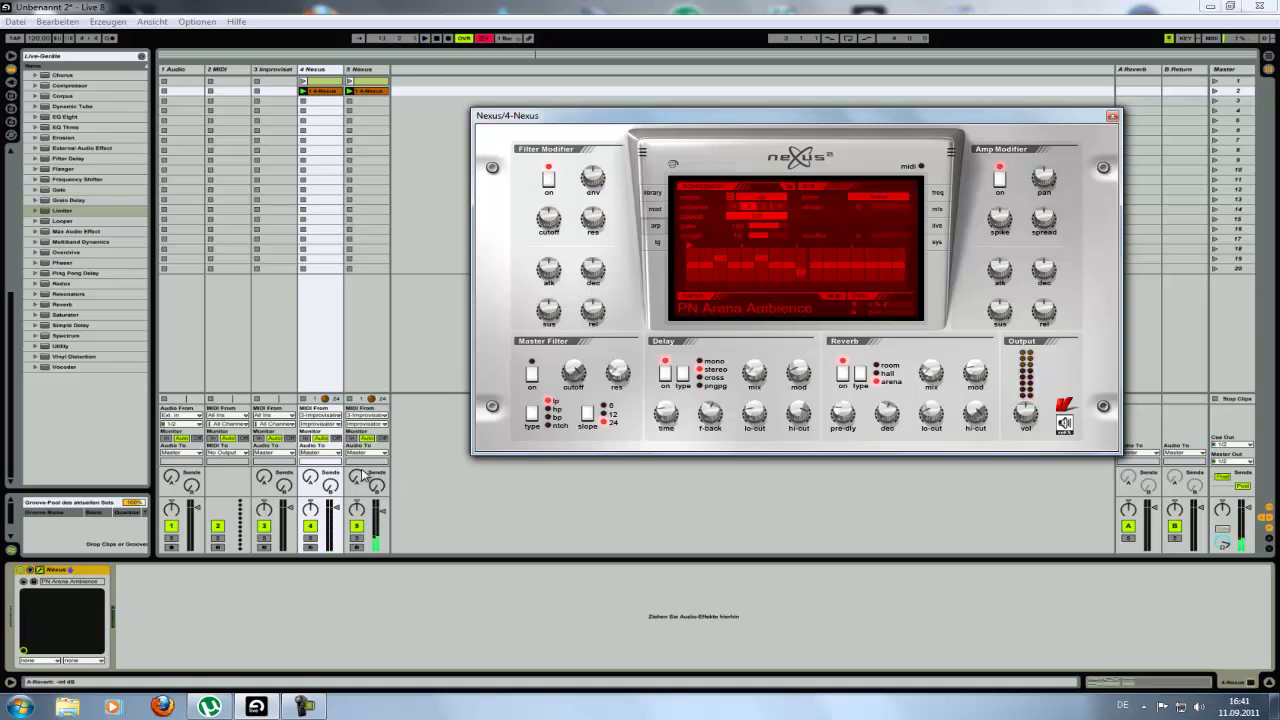
# Try out track 4's send to return B and raise its send to the A Reverb return.
pyautogui.click(331, 490)
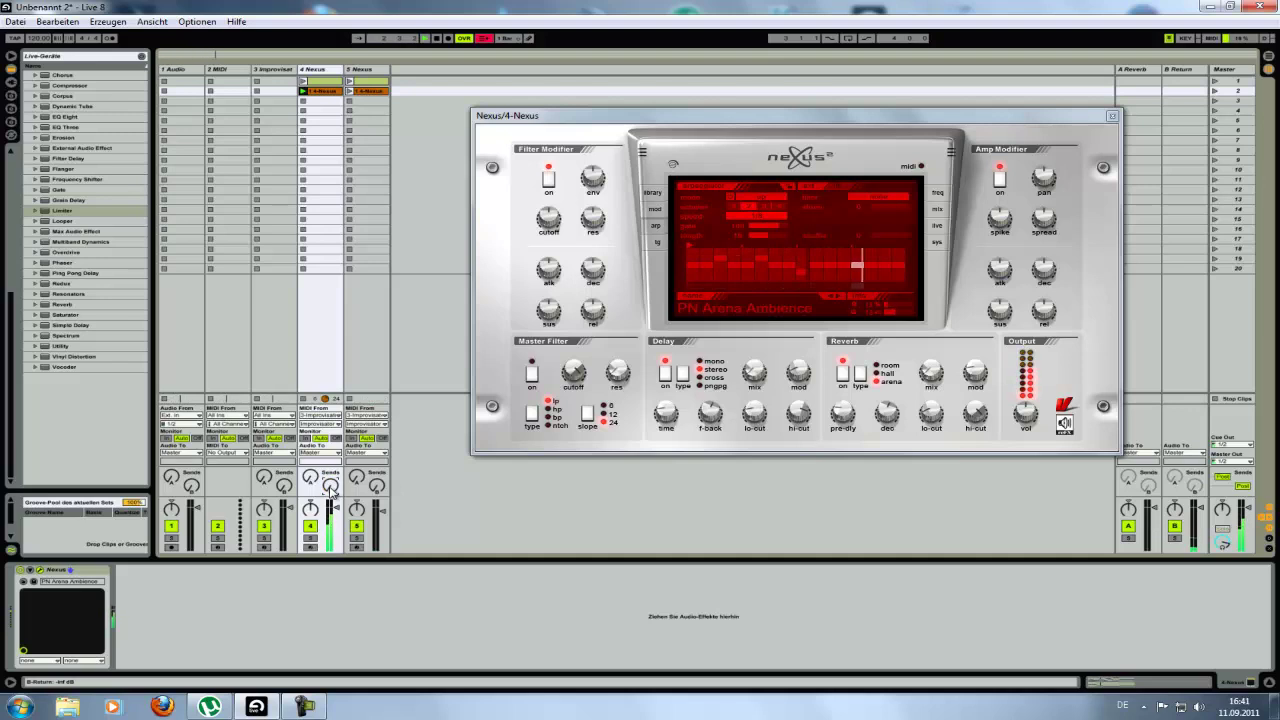
pyautogui.moveTo(332, 488); pyautogui.dragTo(333, 490)
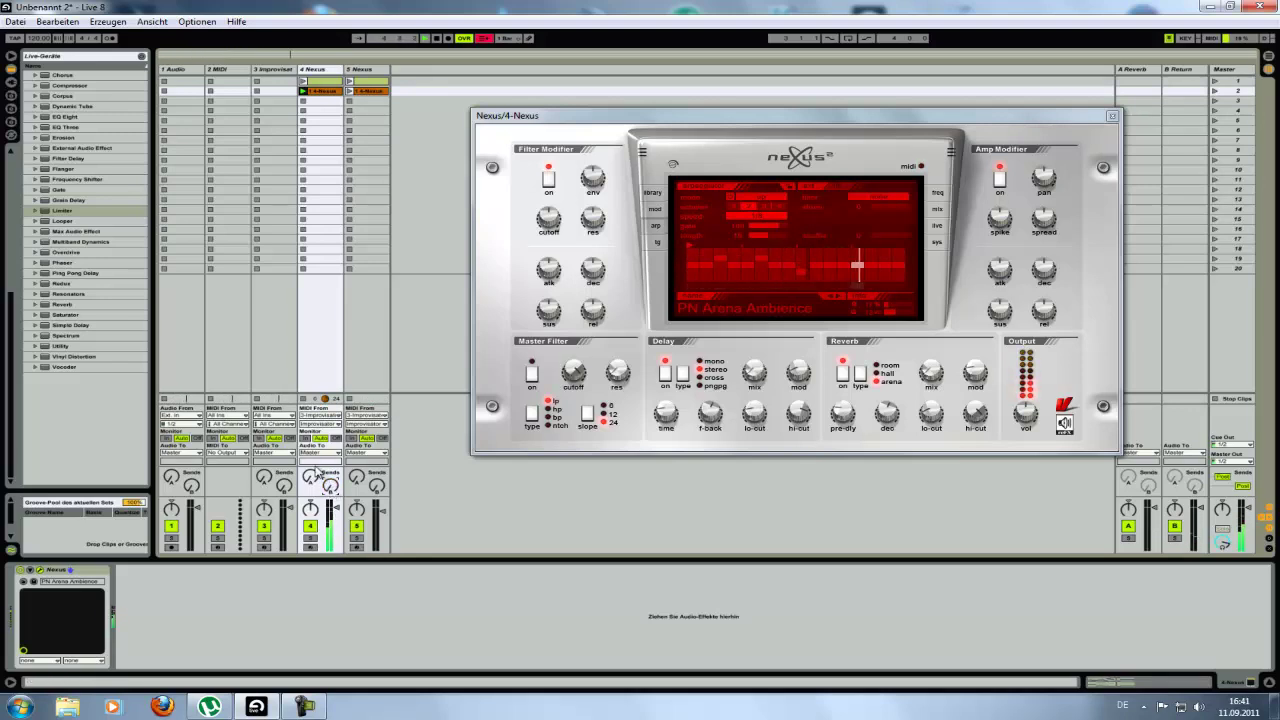
pyautogui.moveTo(311, 480); pyautogui.dragTo(311, 478)
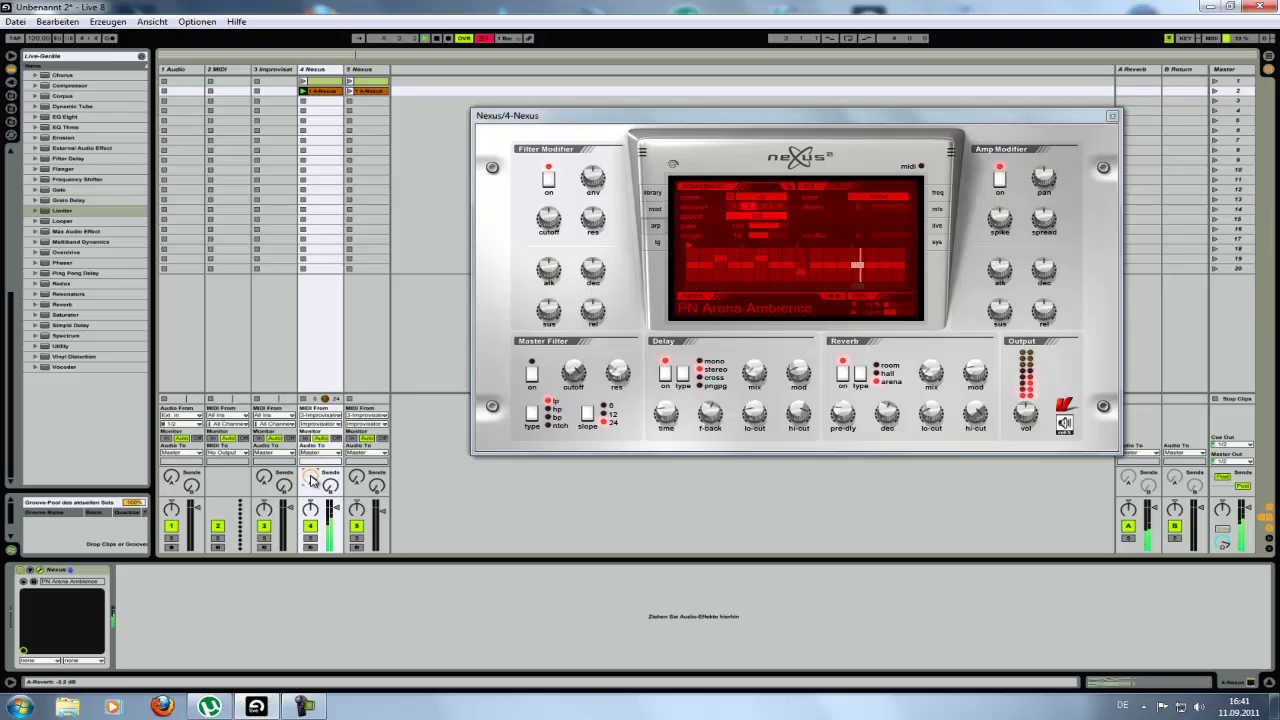
# Set the A Reverb return's Reverb quality to High, lengthen its decay time, and set its Dry/Wet to 100%.
pyautogui.click(1140, 72)
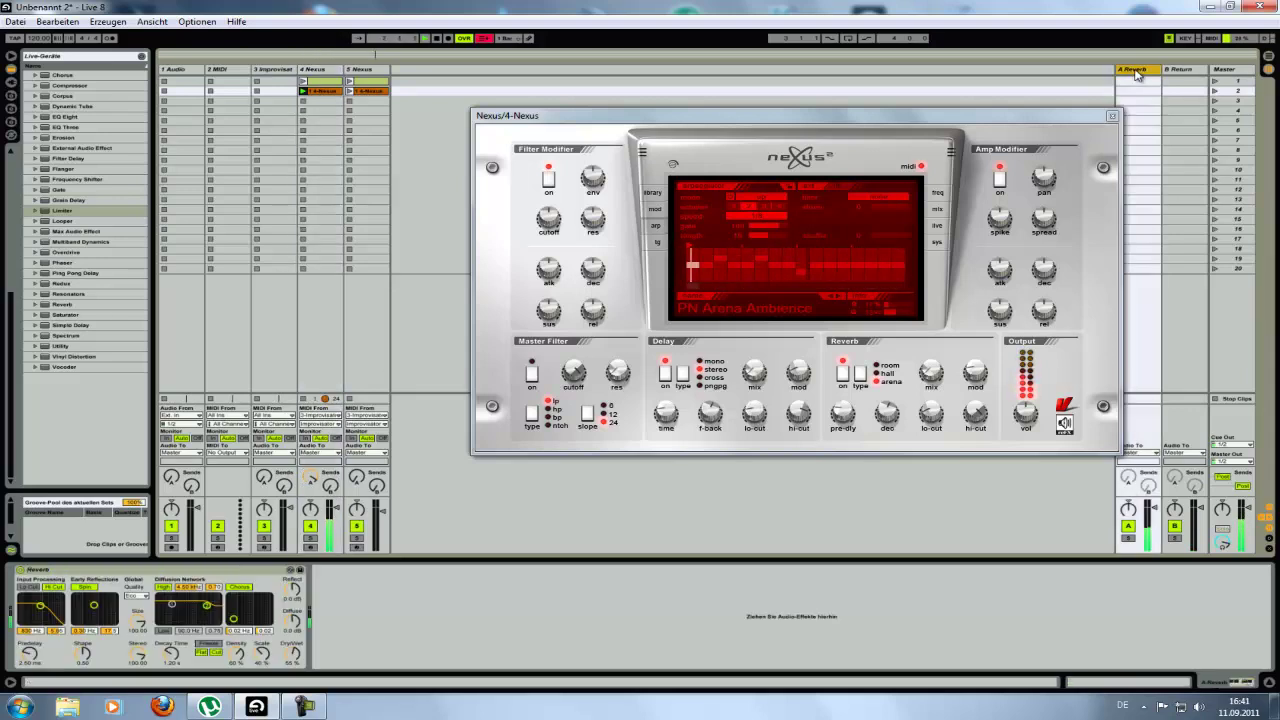
pyautogui.click(145, 598)
pyautogui.click(131, 620)
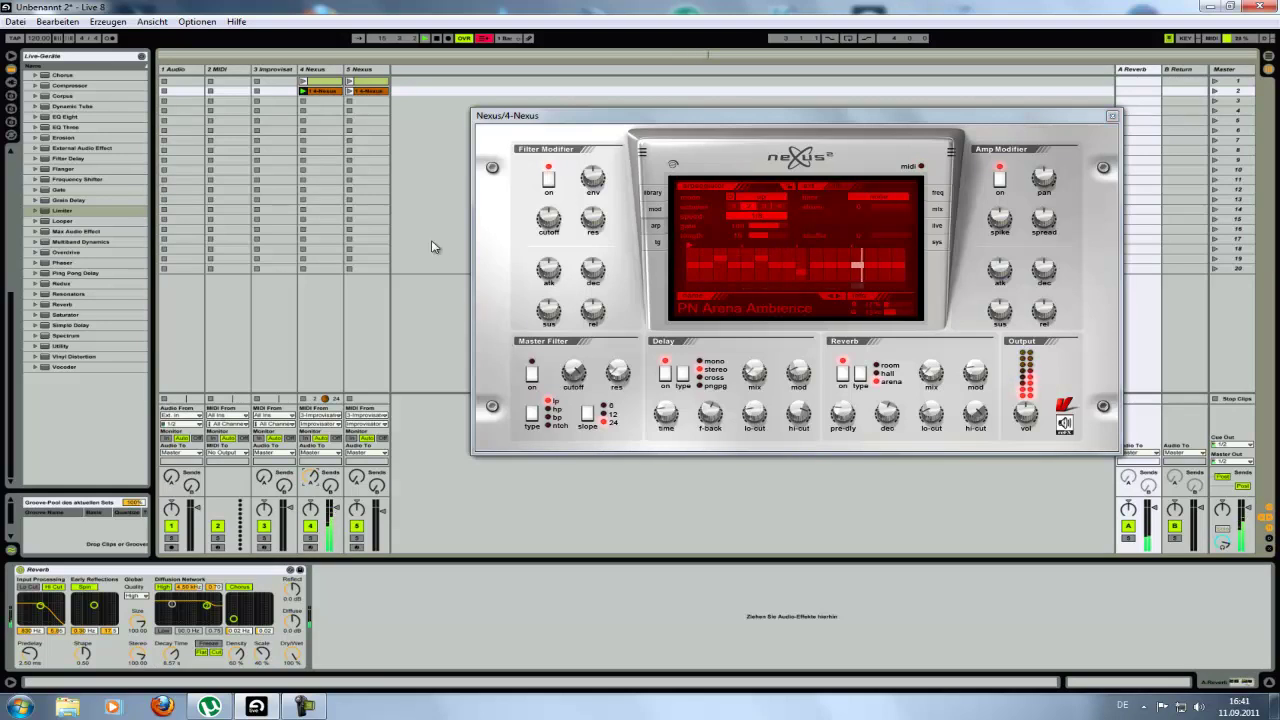
# Play track 5's Nexus clip together with track 4's and show track 5's Nexus instead of track 4's.
pyautogui.click(350, 92)
pyautogui.click(353, 96)
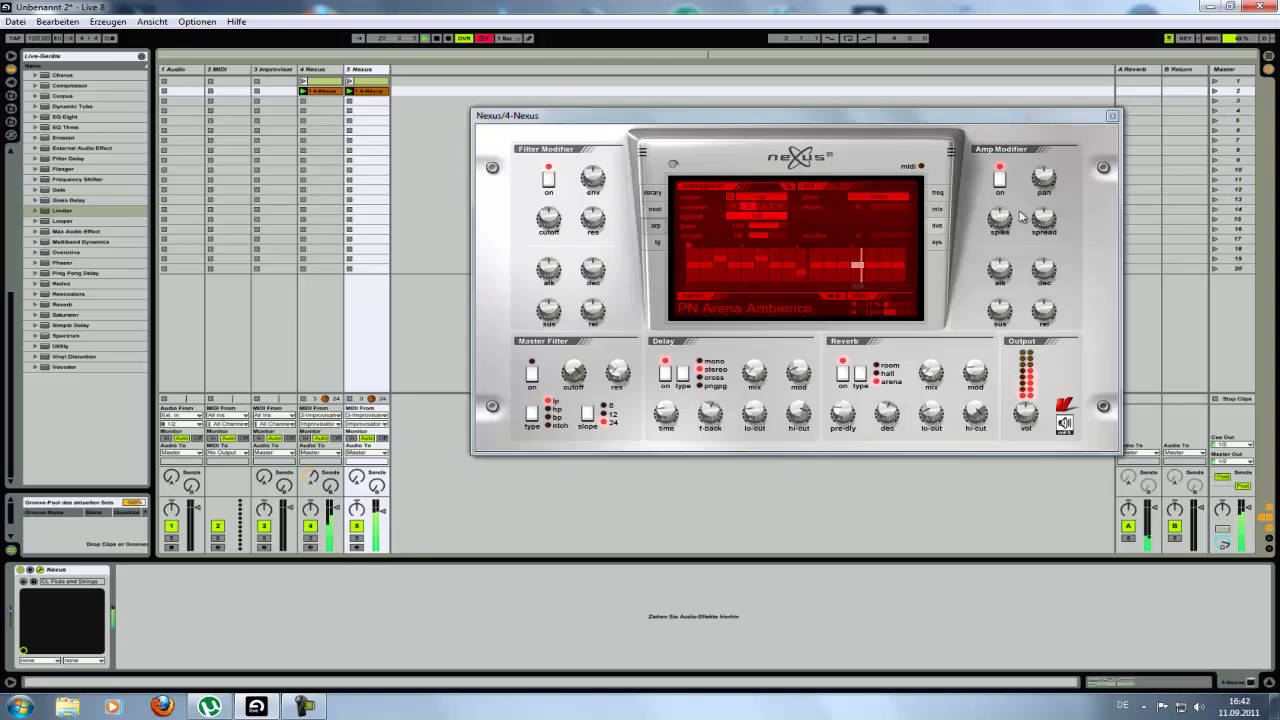
pyautogui.click(1112, 117)
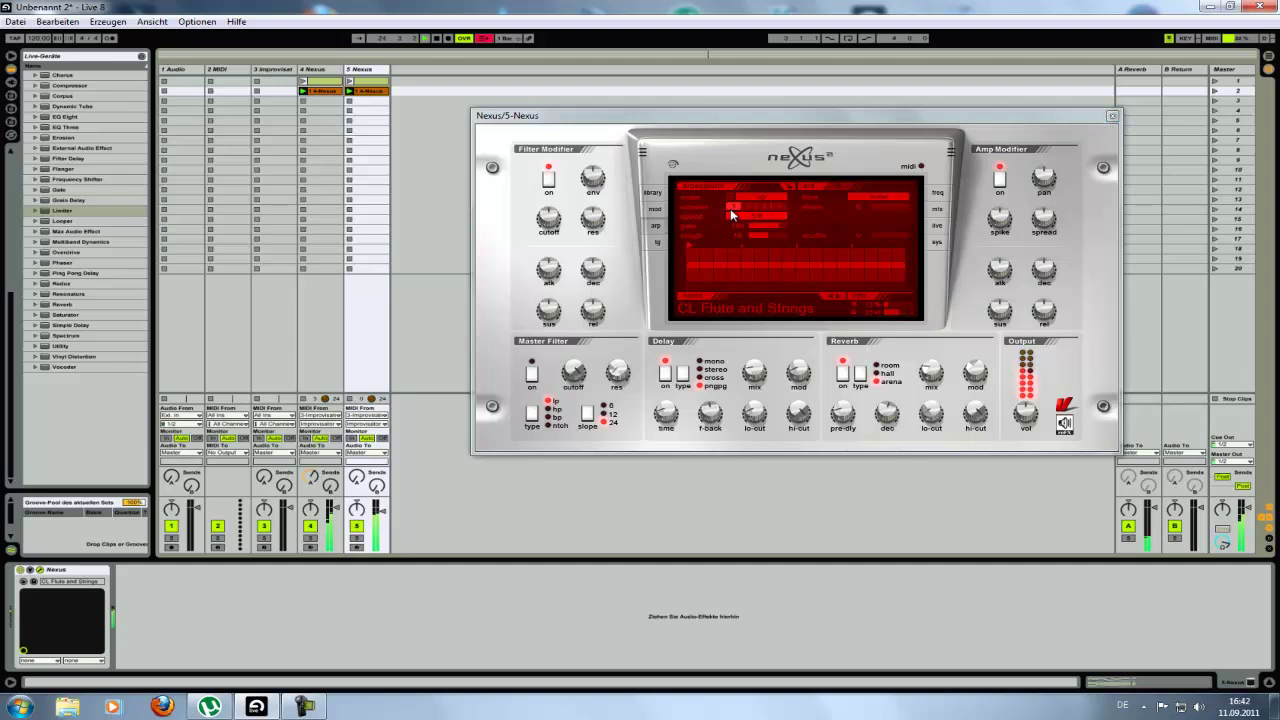
# Duplicate the track 5 Nexus with its clips and open the plug-in window of the copy on track 6.
pyautogui.moveTo(384, 74); pyautogui.dragTo(408, 73)
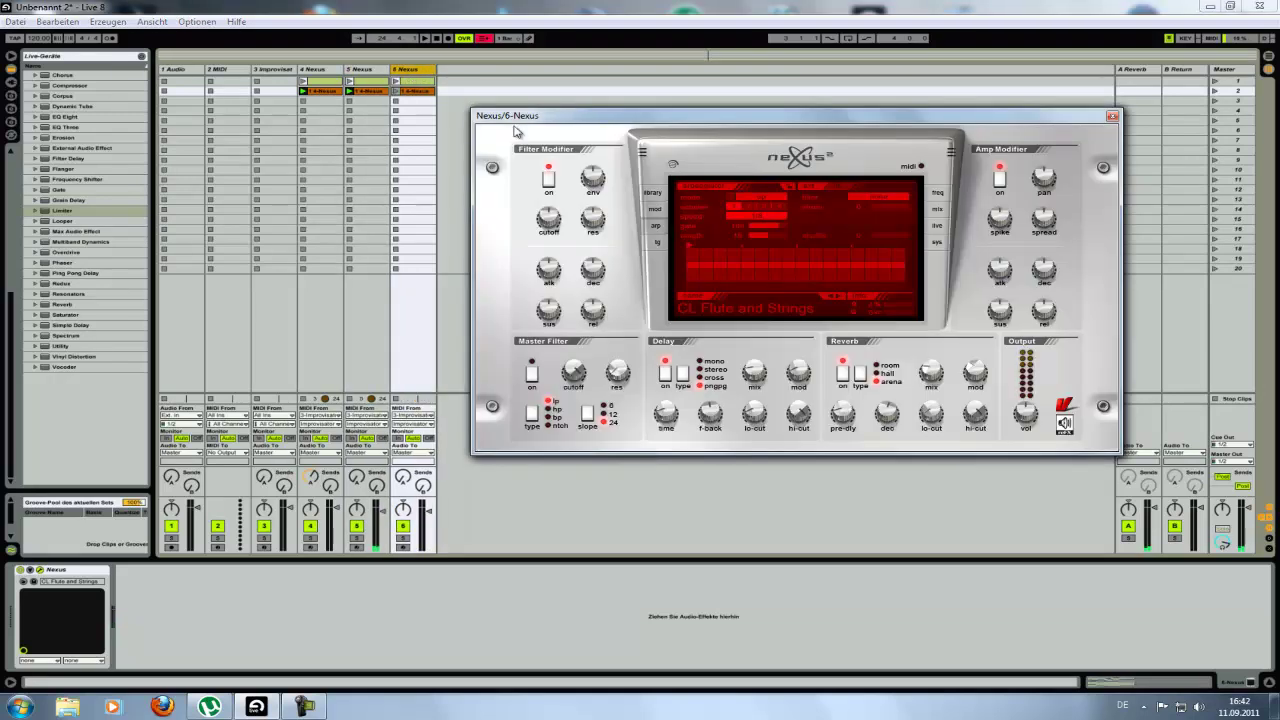
pyautogui.click(1113, 116)
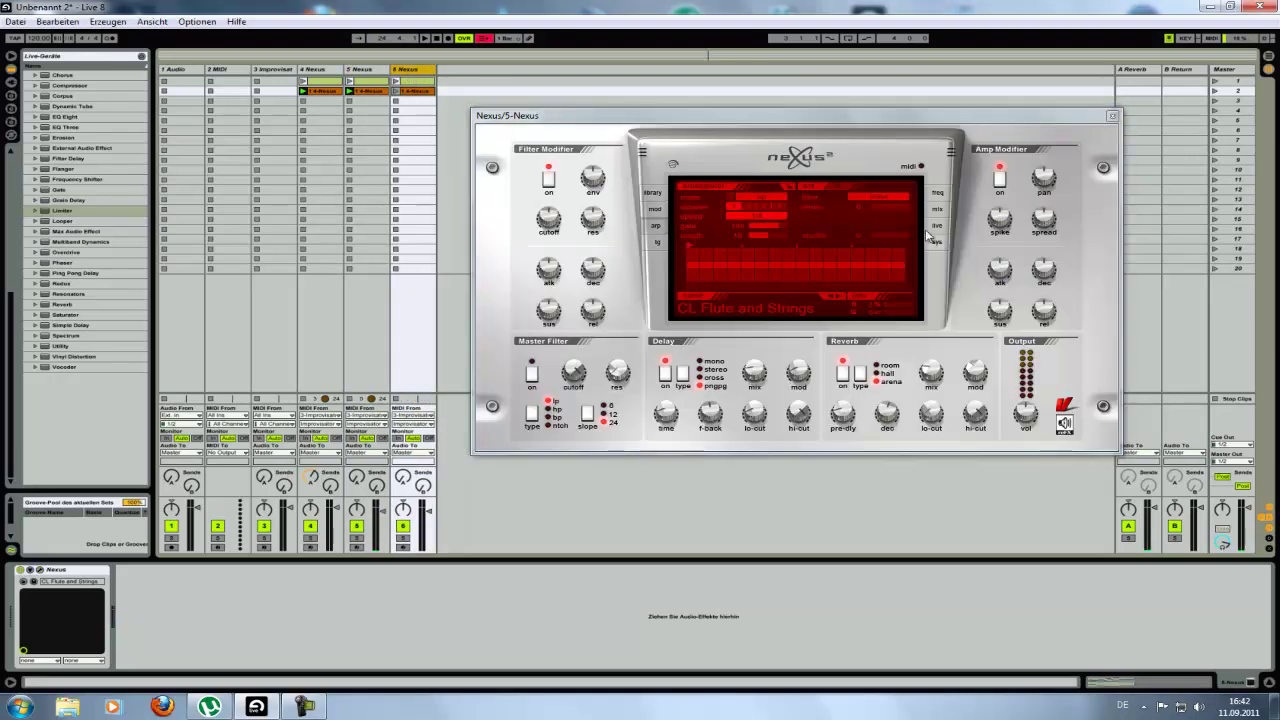
pyautogui.click(1113, 116)
pyautogui.click(41, 571)
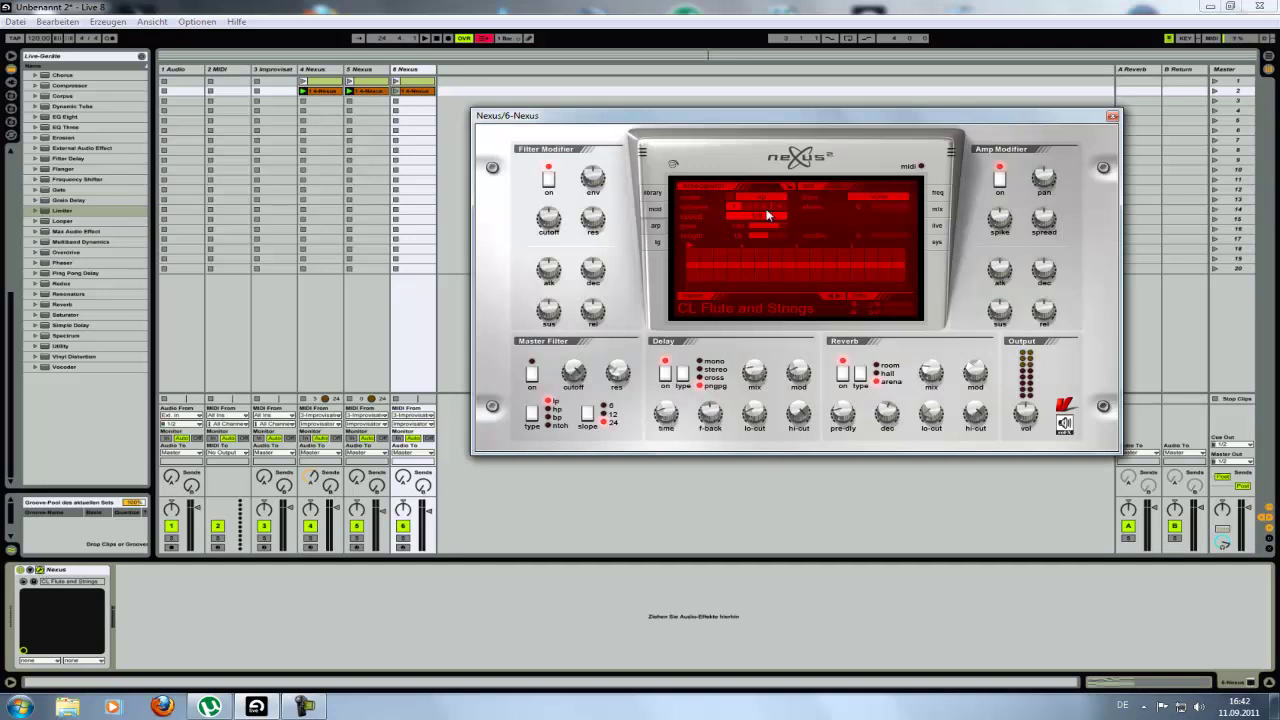
# Load the PD Nightstring preset from the Epic Pads category into track 6's Nexus.
pyautogui.click(665, 193)
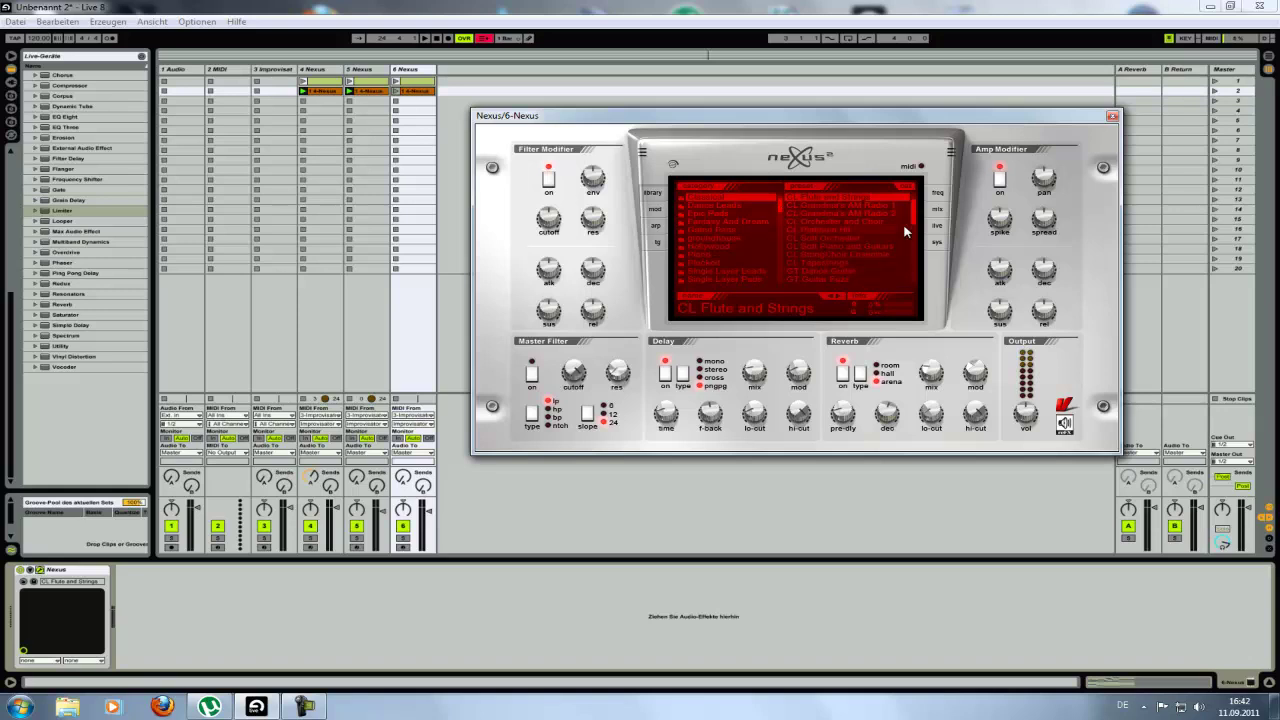
pyautogui.click(735, 214)
pyautogui.moveTo(915, 202); pyautogui.dragTo(915, 252)
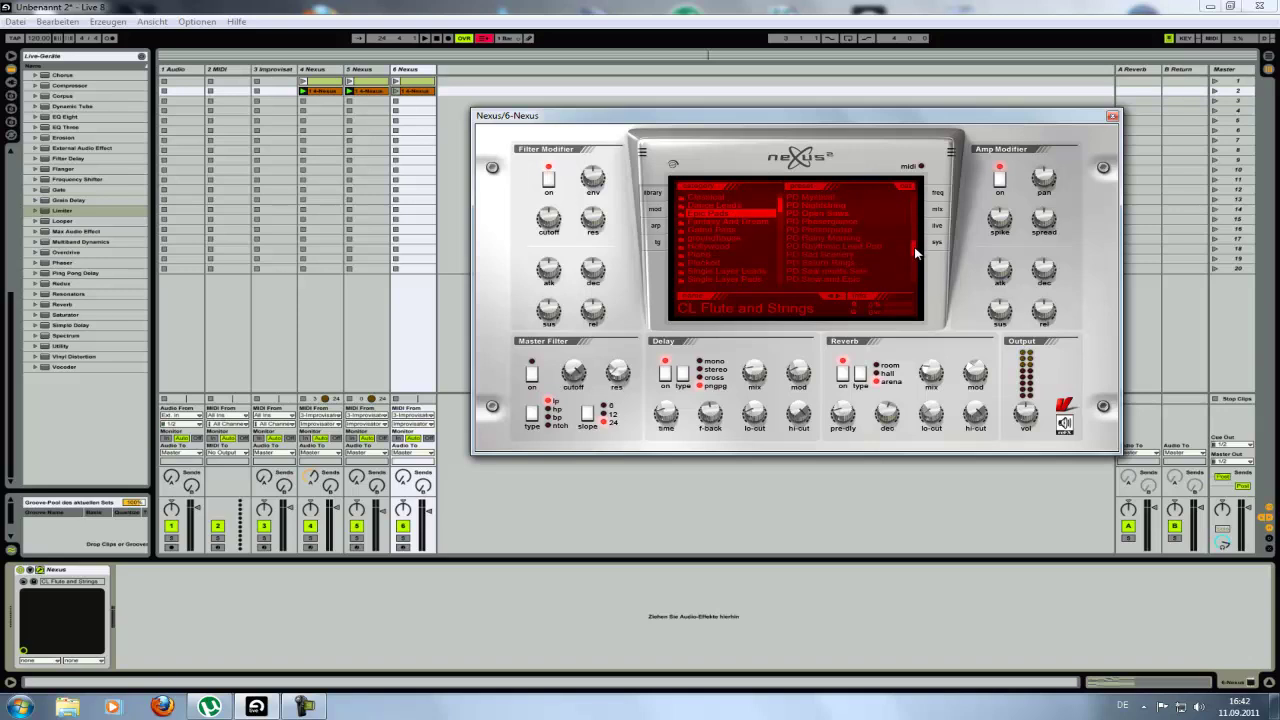
pyautogui.click(836, 207)
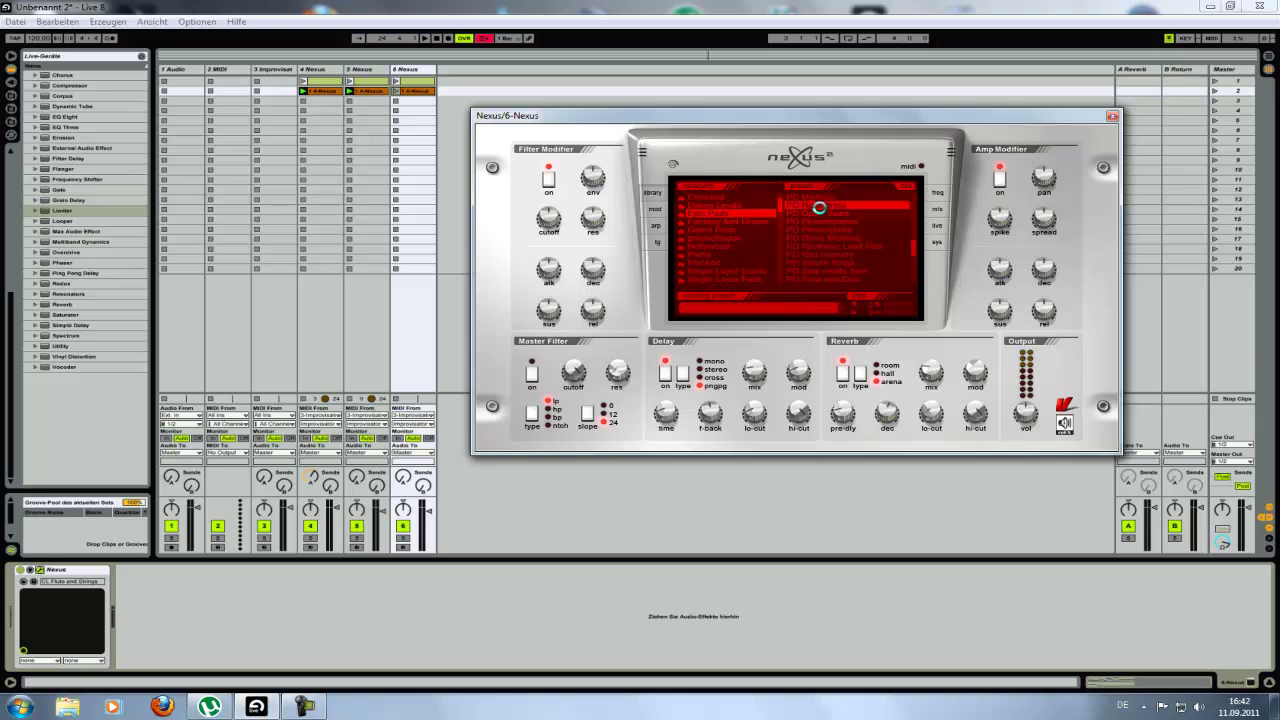
# Play track 6's clip with track 5 stopped, view its Nexus arpeggiator settings, and bring track 5's clip back in.
pyautogui.click(378, 114)
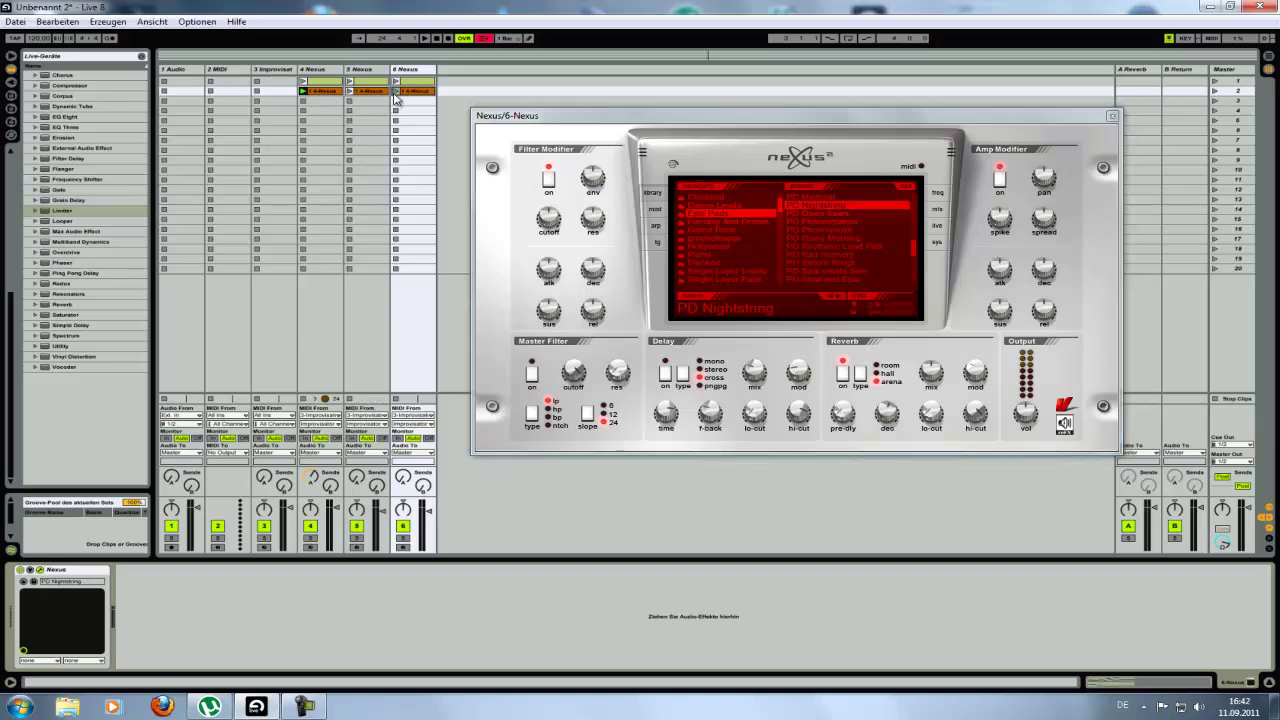
pyautogui.click(395, 92)
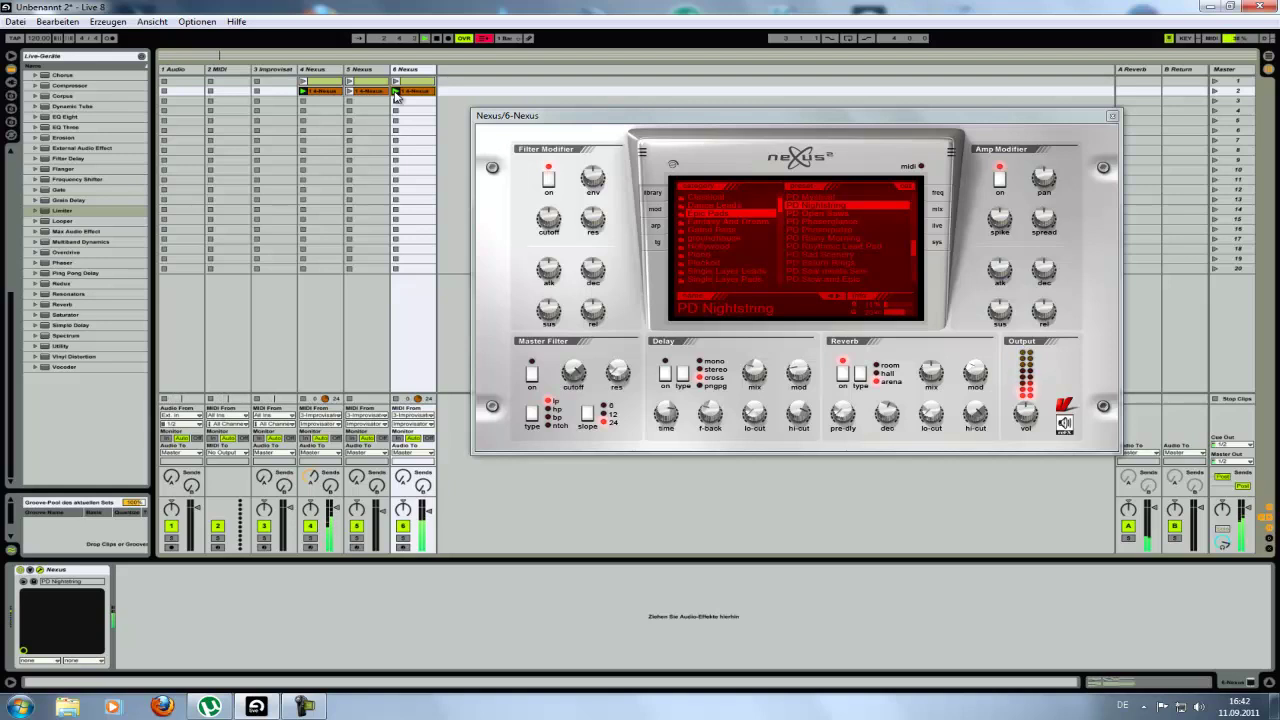
pyautogui.click(656, 229)
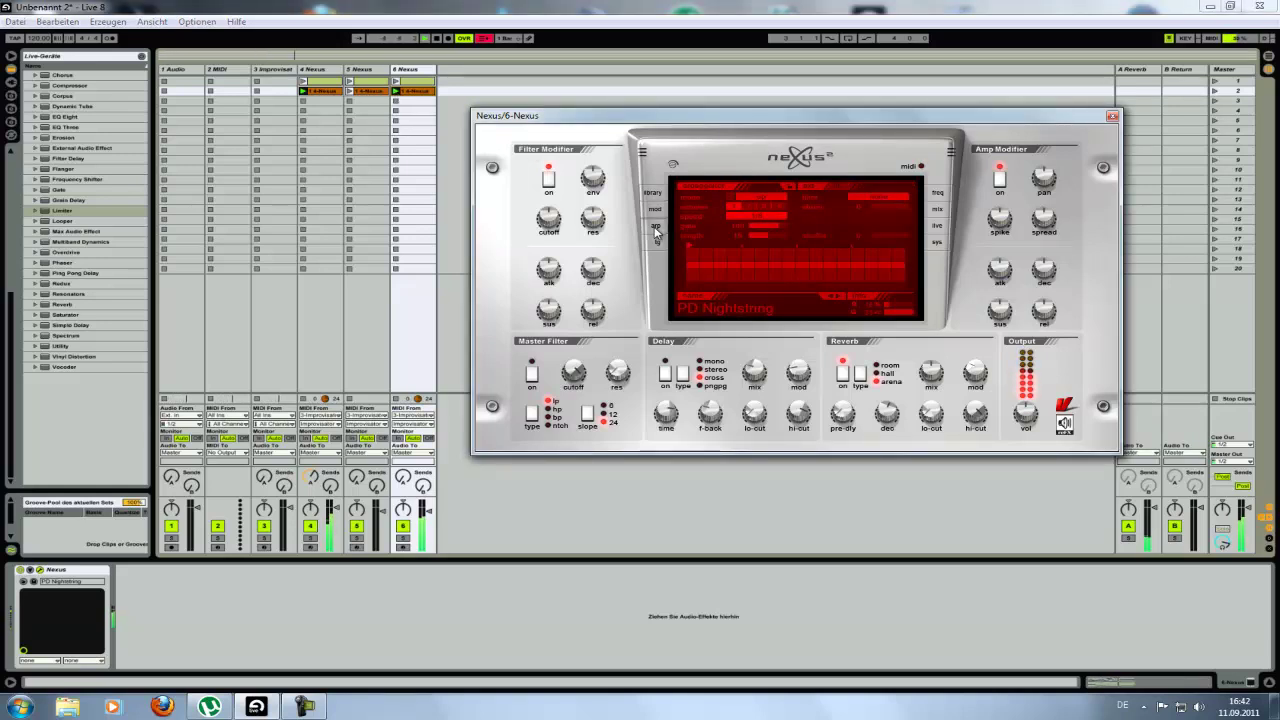
pyautogui.click(348, 91)
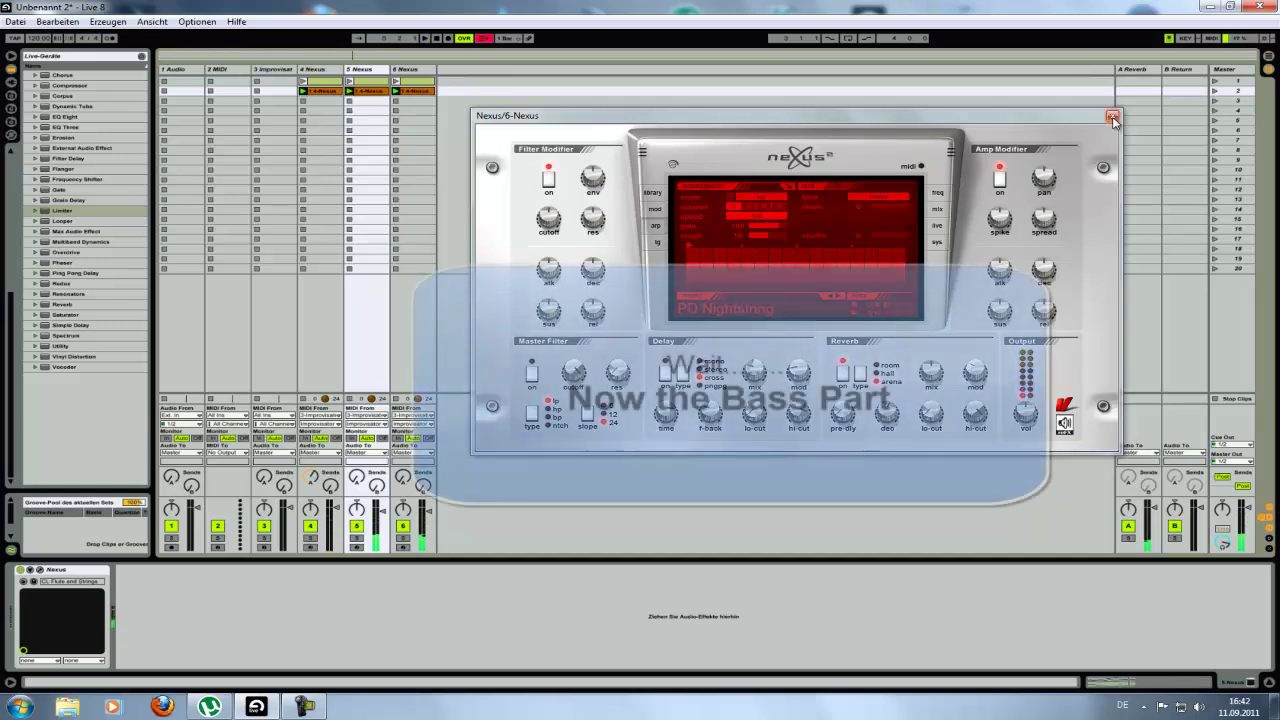
pyautogui.click(1141, 706)
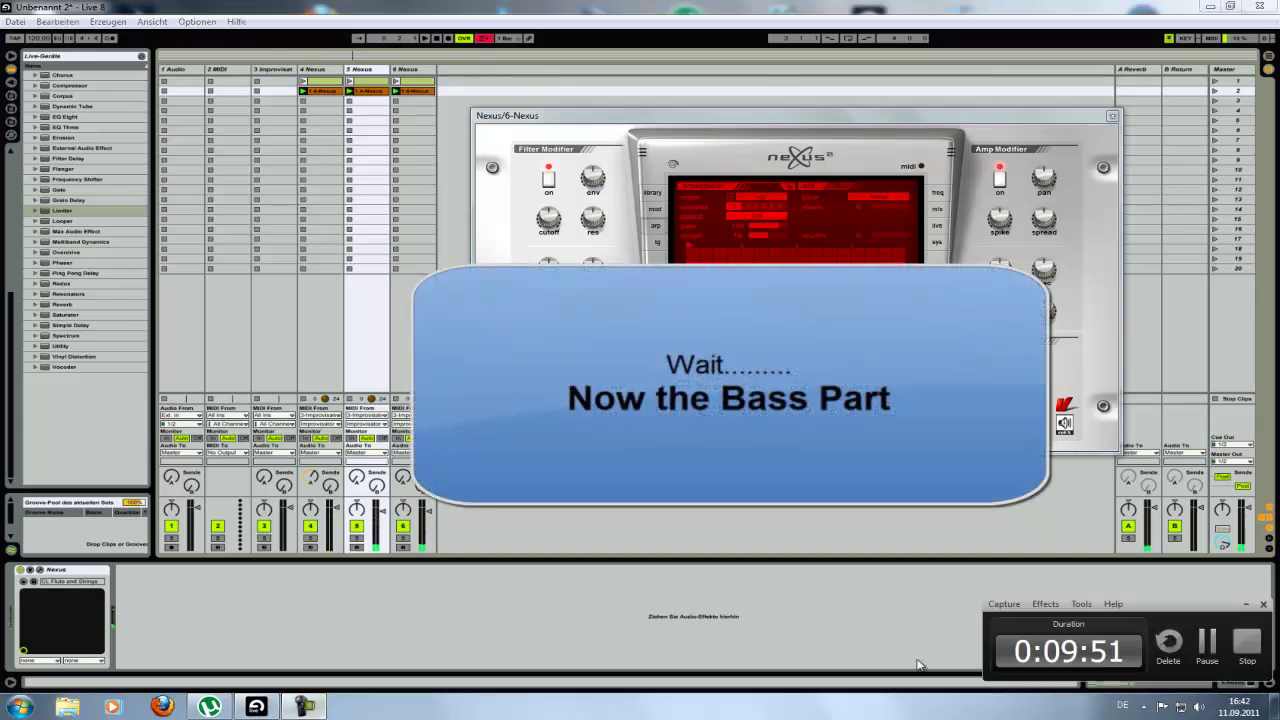
pyautogui.click(1248, 645)
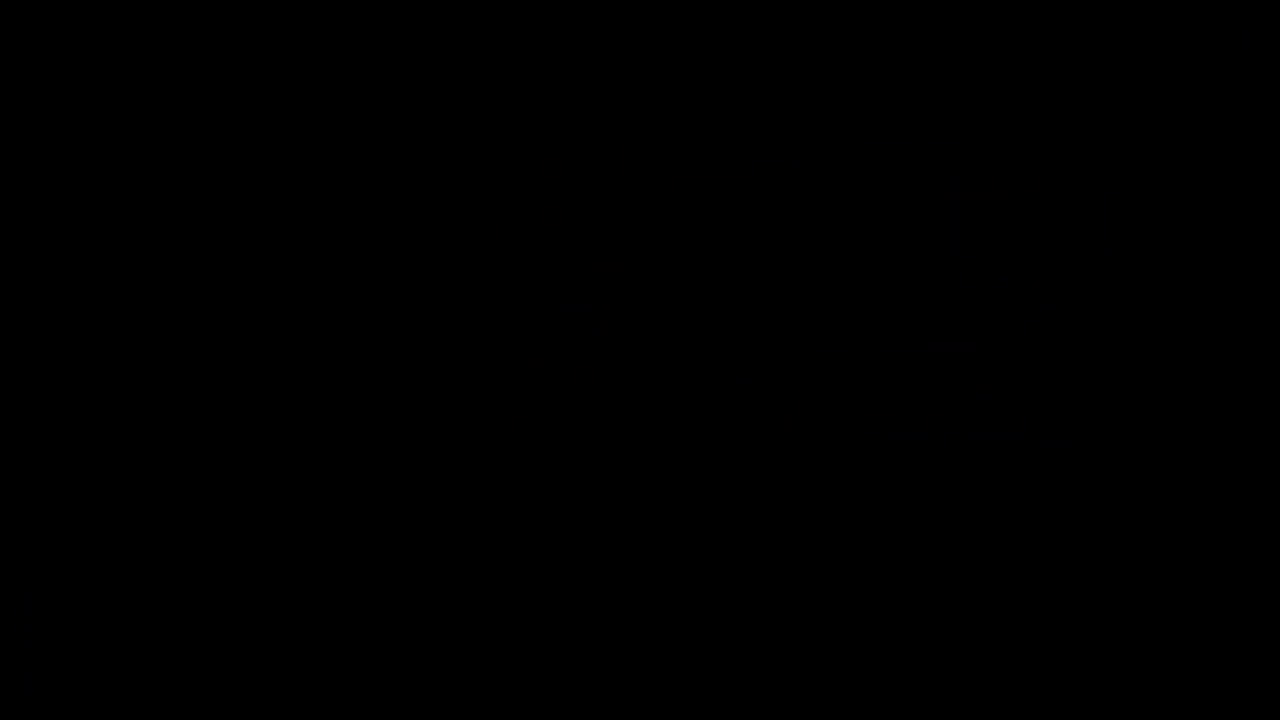